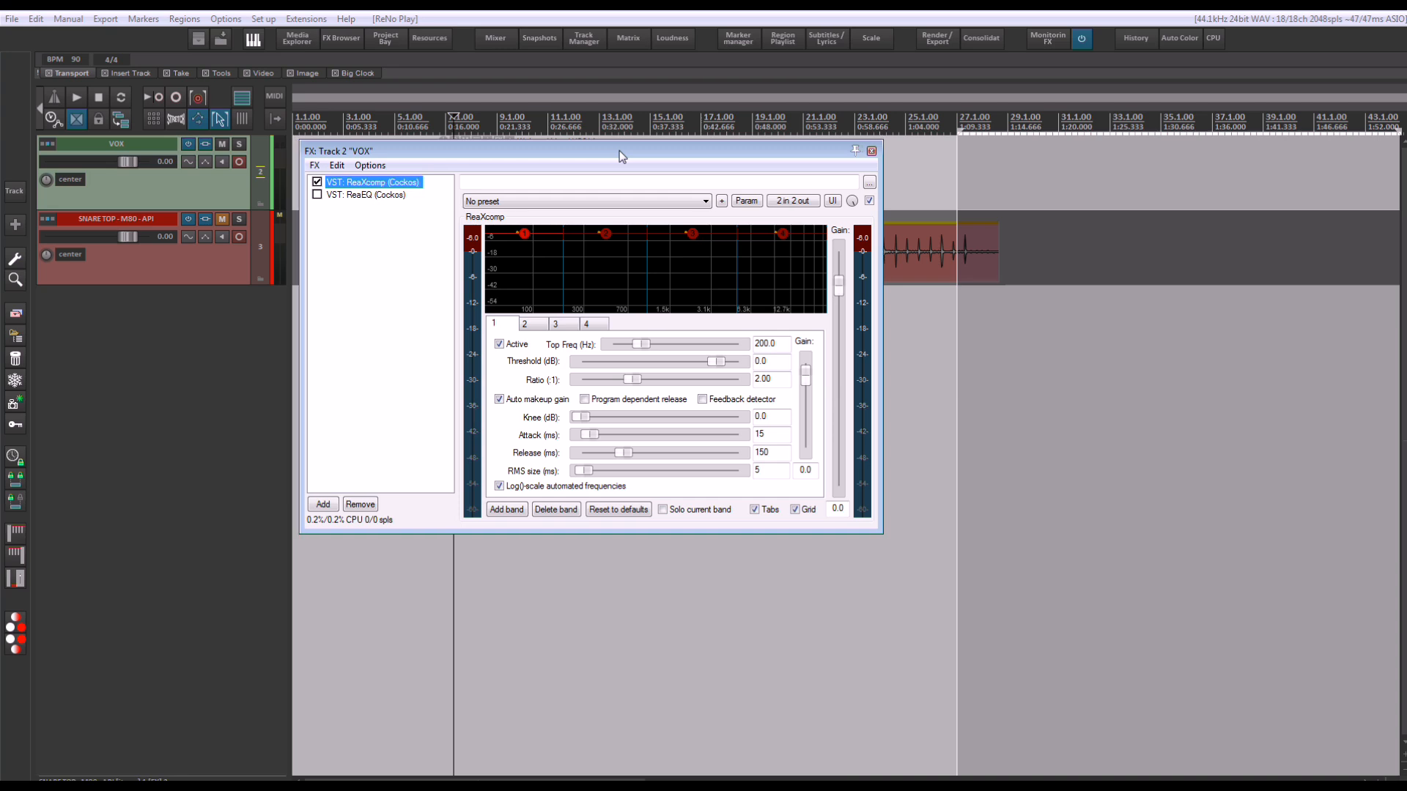
Examine the frequency range and compression settings of each of the four ReaXcomp bands on the VOX track
{"action": "left_click_drag", "start_coordinate": [618, 151], "coordinate": [616, 206]}
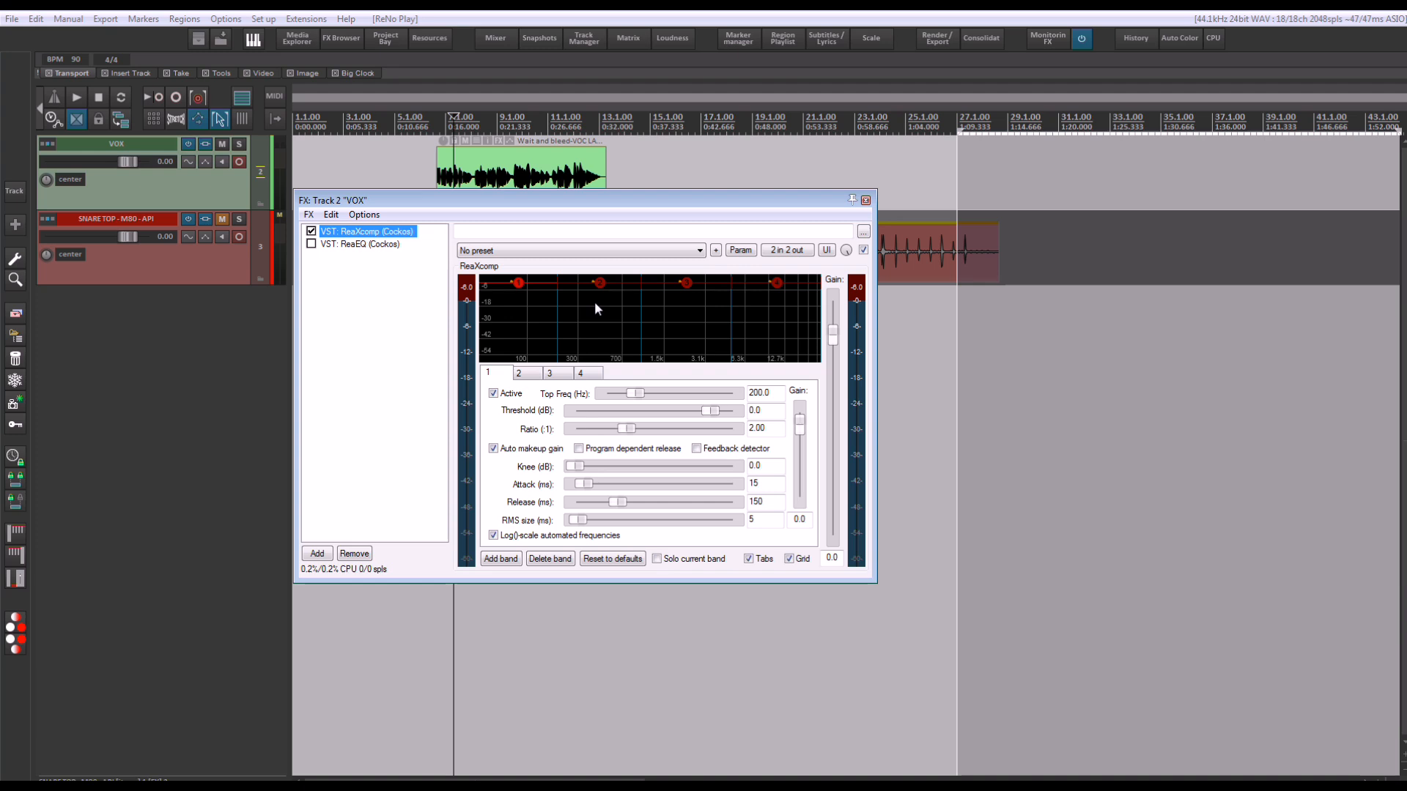
{"action": "mouse_move", "coordinate": [518, 290]}
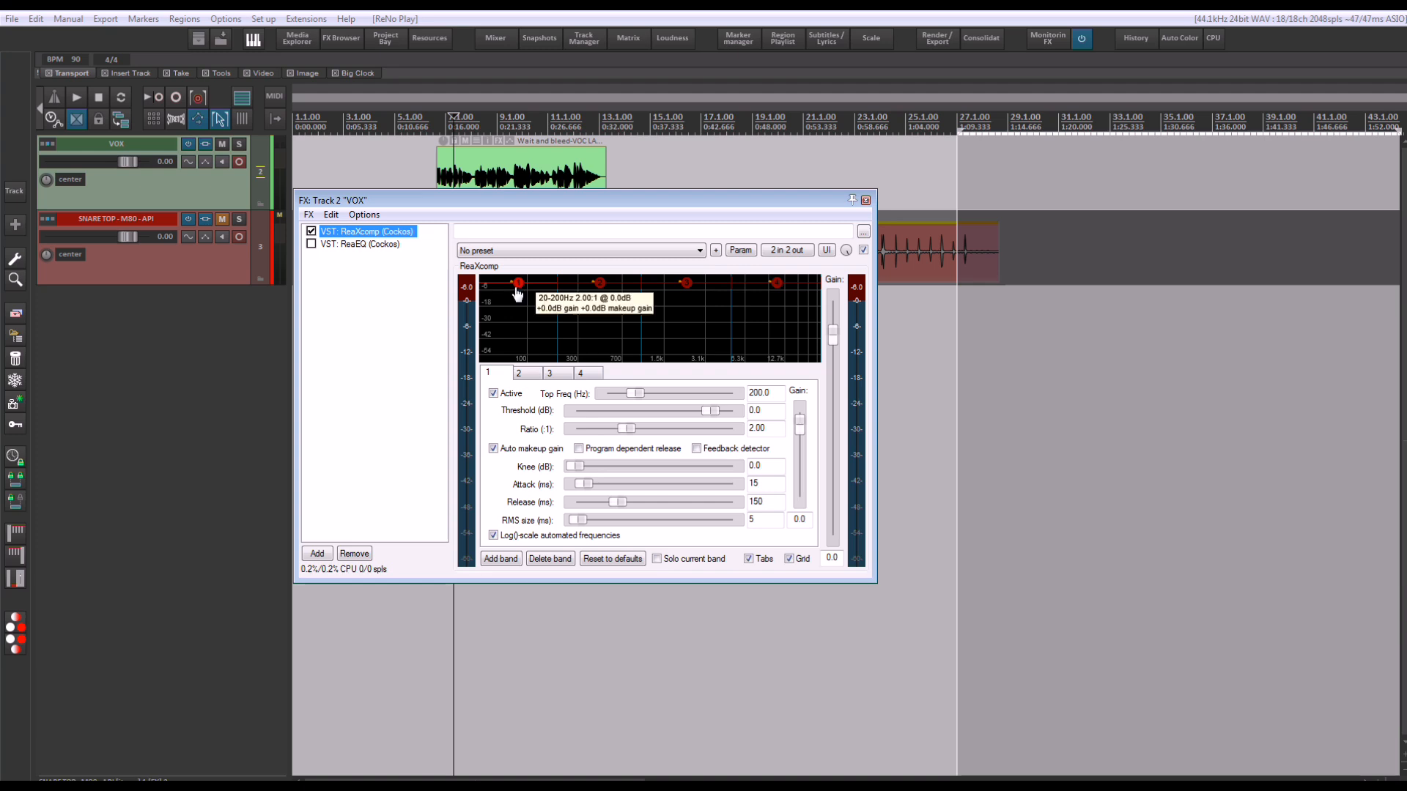
{"action": "left_click", "coordinate": [599, 284]}
{"action": "left_click", "coordinate": [685, 284]}
{"action": "left_click", "coordinate": [776, 284]}
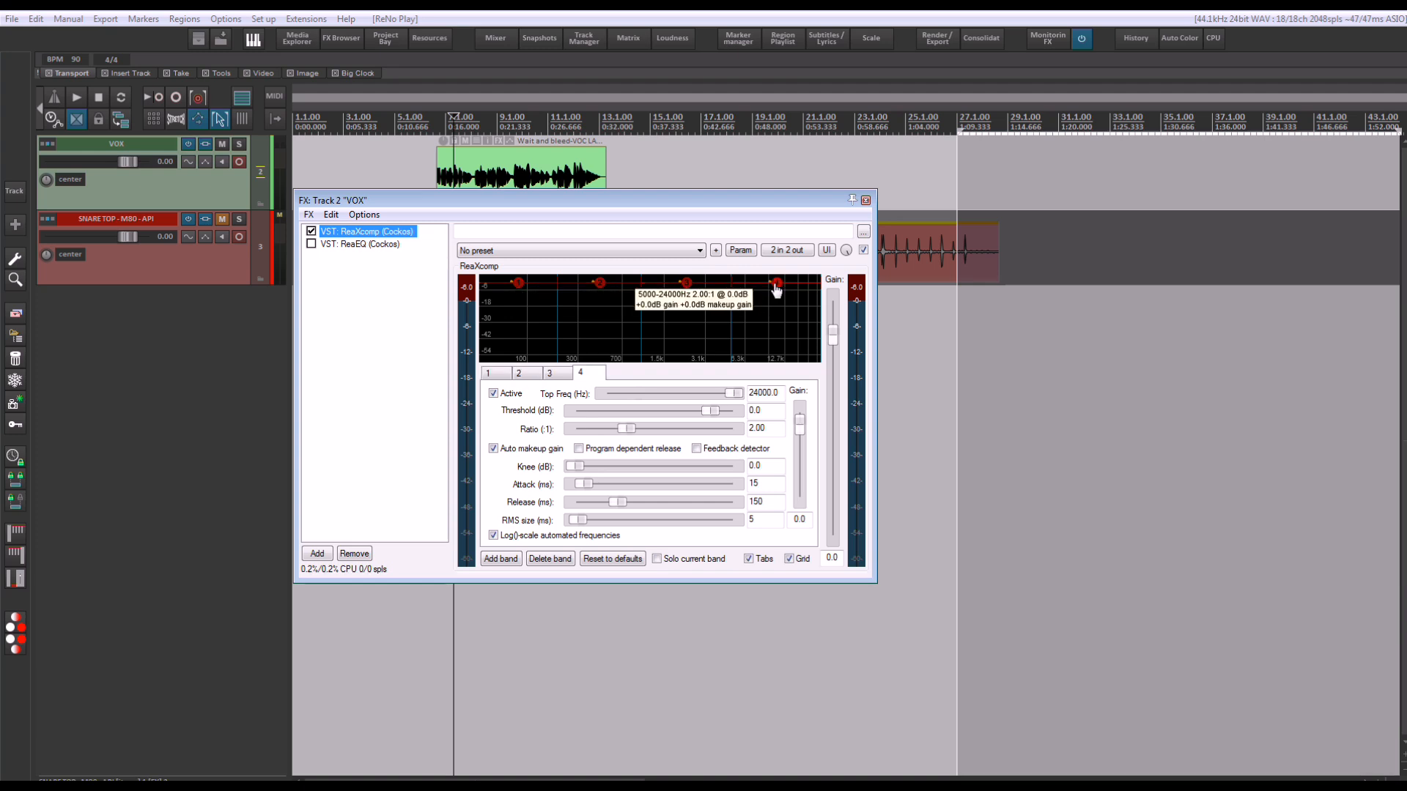
Add a fifth ReaXcomp band and move the upper crossover boundaries to lower frequencies
{"action": "left_click", "coordinate": [501, 559]}
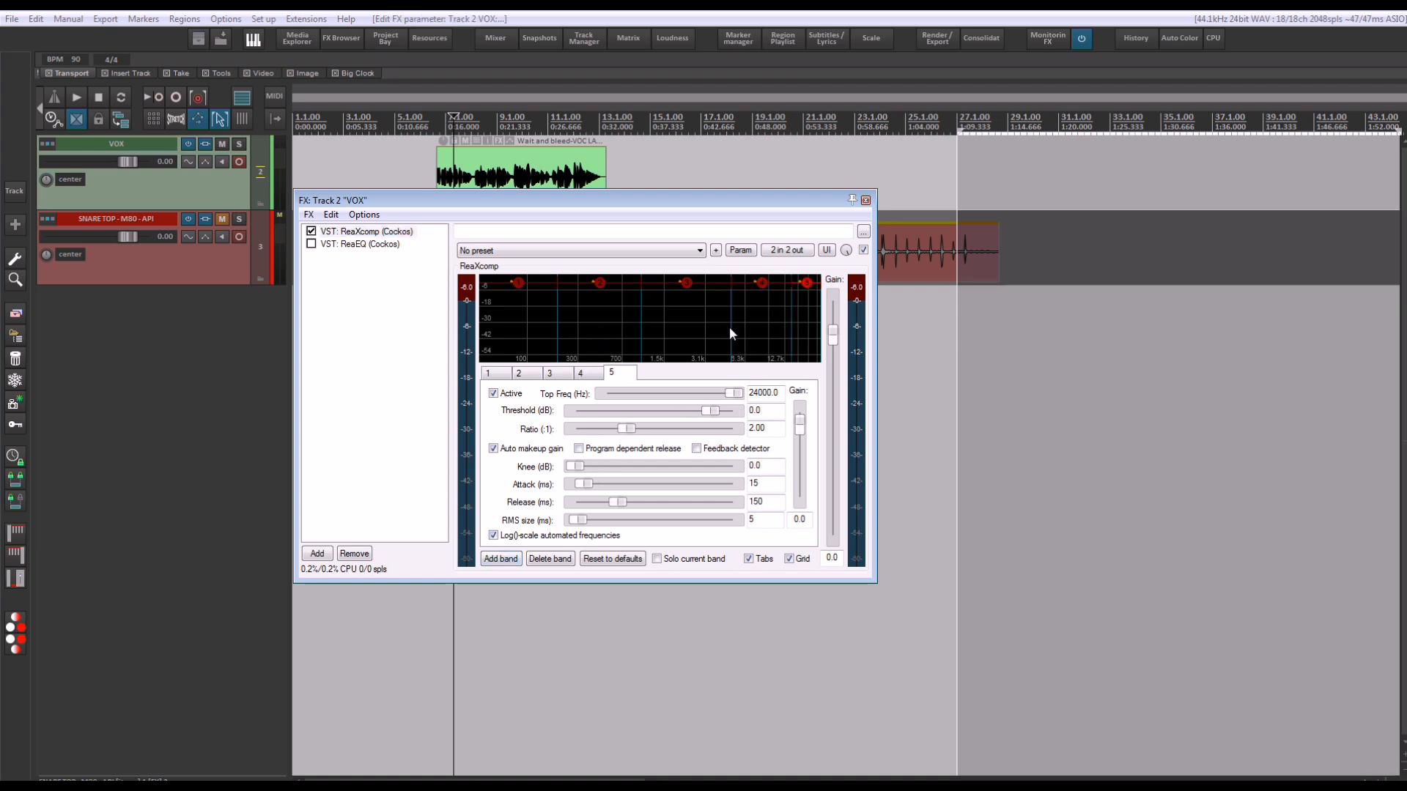
{"action": "left_click_drag", "start_coordinate": [730, 327], "coordinate": [708, 325]}
{"action": "left_click_drag", "start_coordinate": [805, 324], "coordinate": [768, 325]}
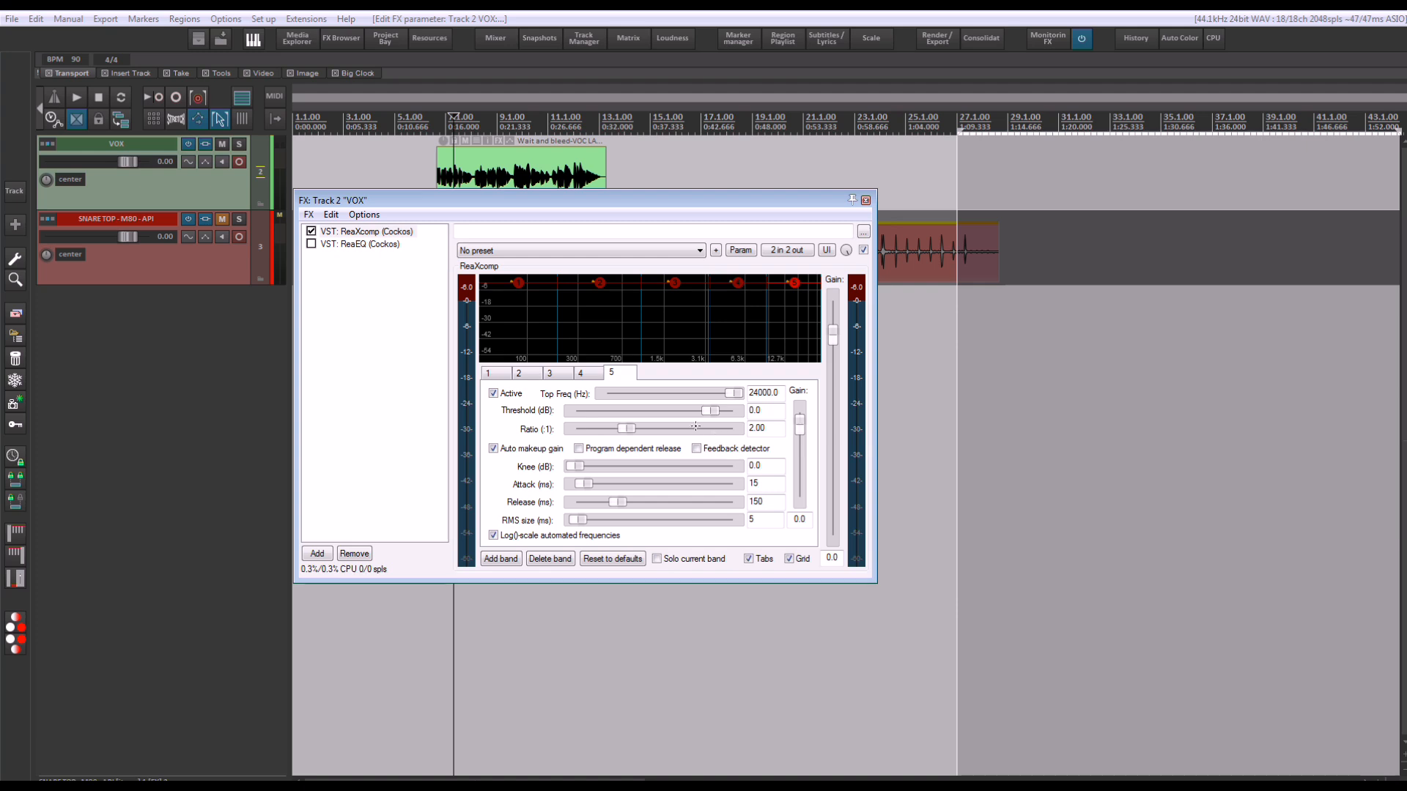
Delete ReaXcomp bands until only one remains and extend its top frequency to 24000 Hz
{"action": "left_click_drag", "start_coordinate": [617, 204], "coordinate": [620, 236]}
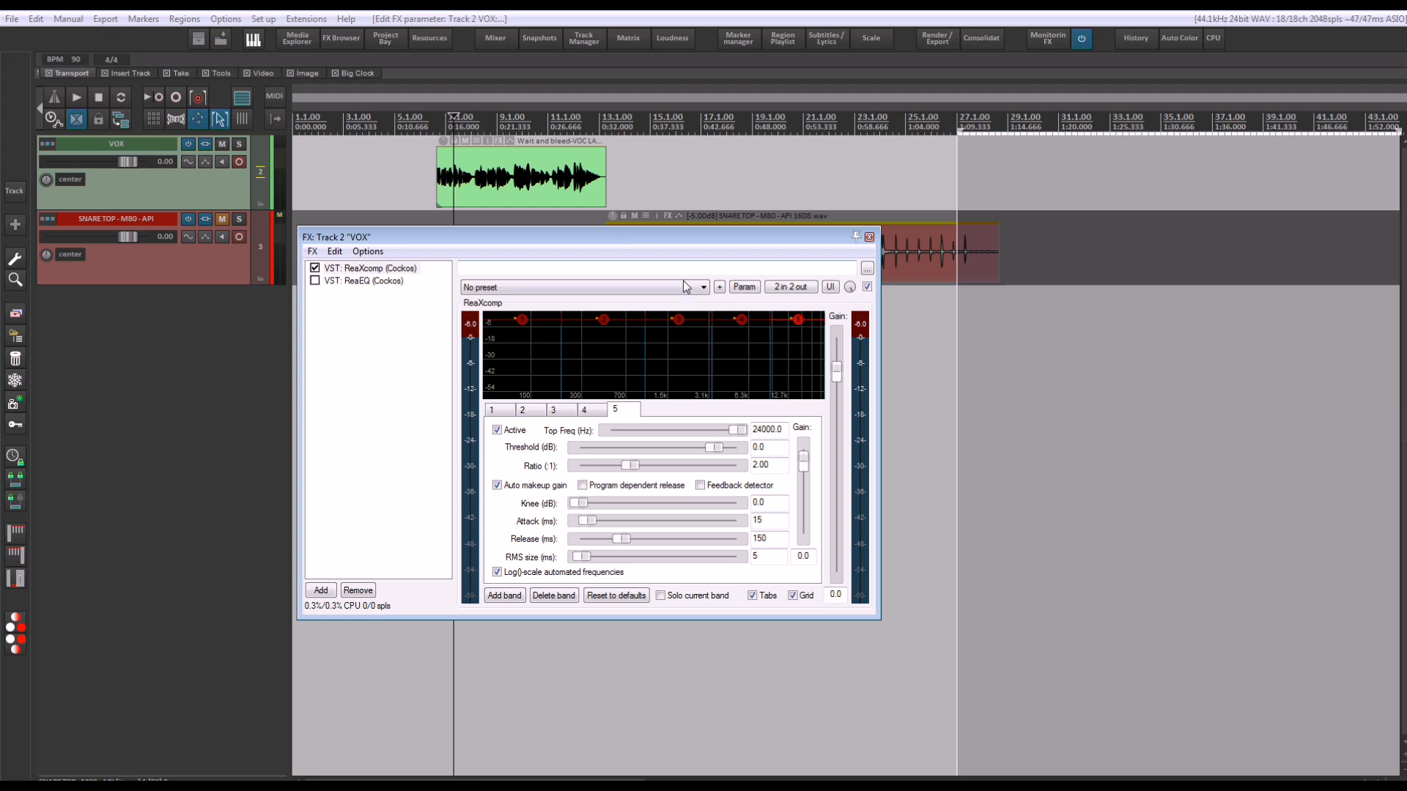
{"action": "left_click", "coordinate": [546, 596]}
{"action": "left_click", "coordinate": [546, 595]}
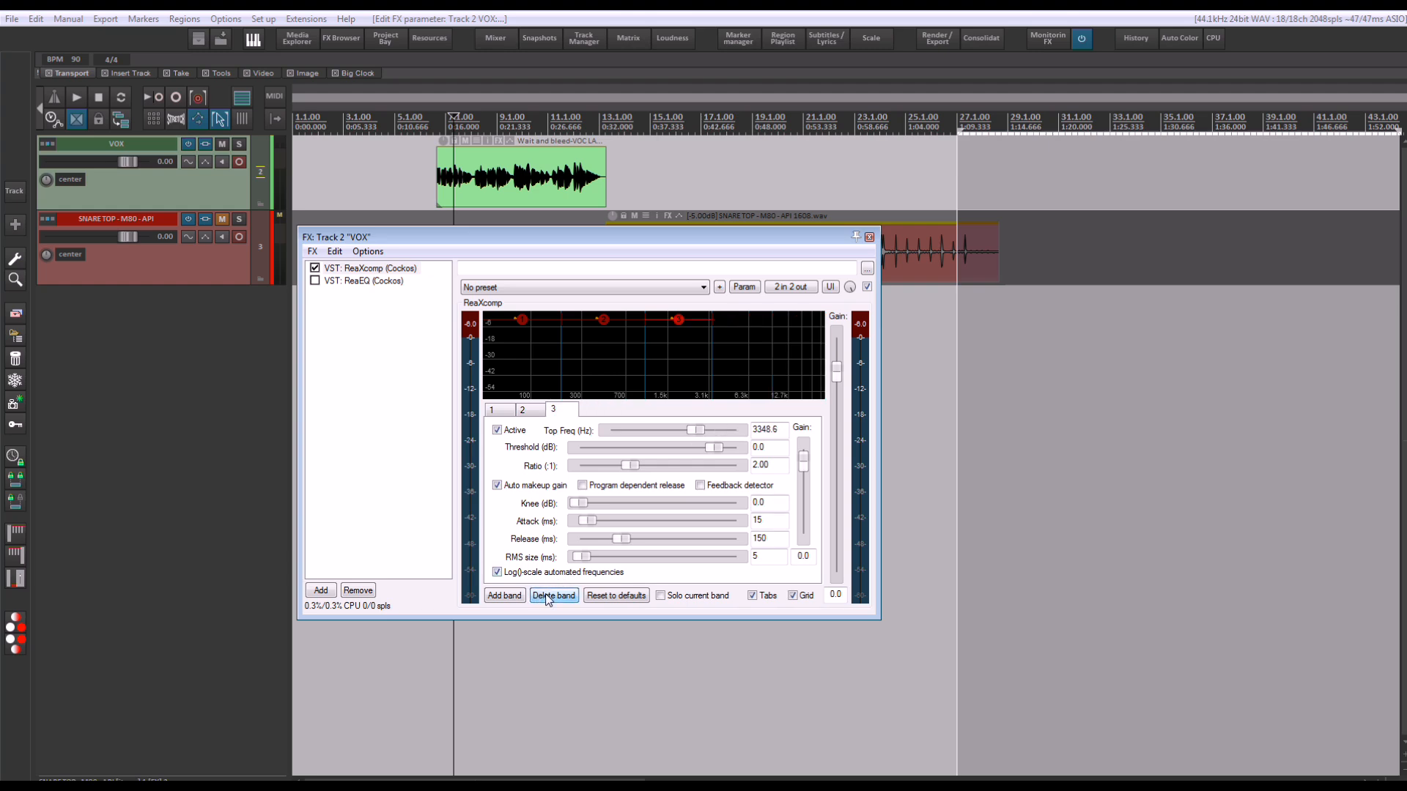
{"action": "left_click", "coordinate": [546, 596]}
{"action": "left_click", "coordinate": [545, 595]}
{"action": "left_click_drag", "start_coordinate": [561, 356], "coordinate": [841, 367]}
Set the single band's ratio to 1.00 and its threshold to -16.5 dB
{"action": "left_click_drag", "start_coordinate": [634, 466], "coordinate": [623, 466]}
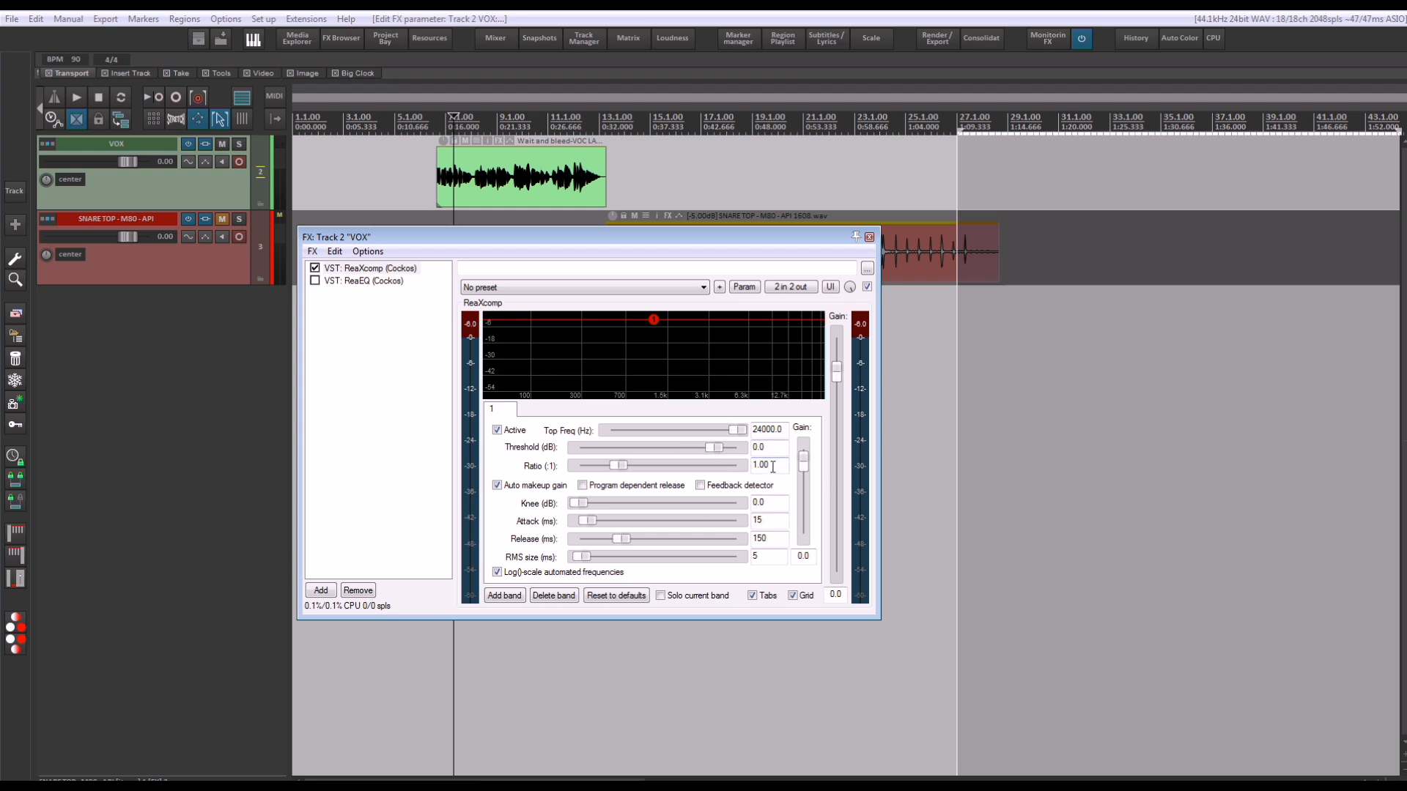
{"action": "left_click_drag", "start_coordinate": [653, 320], "coordinate": [657, 362]}
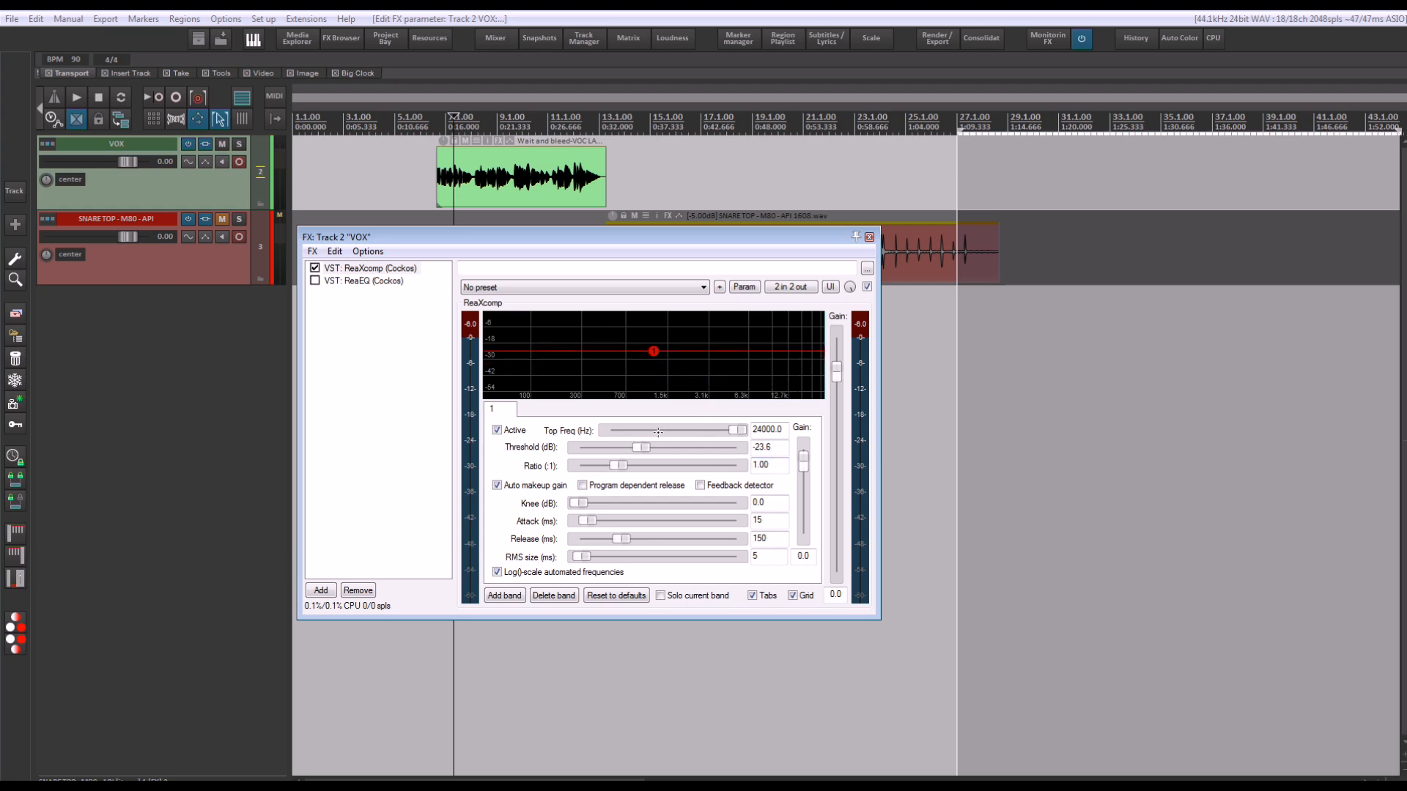
{"action": "left_click_drag", "start_coordinate": [655, 359], "coordinate": [656, 343]}
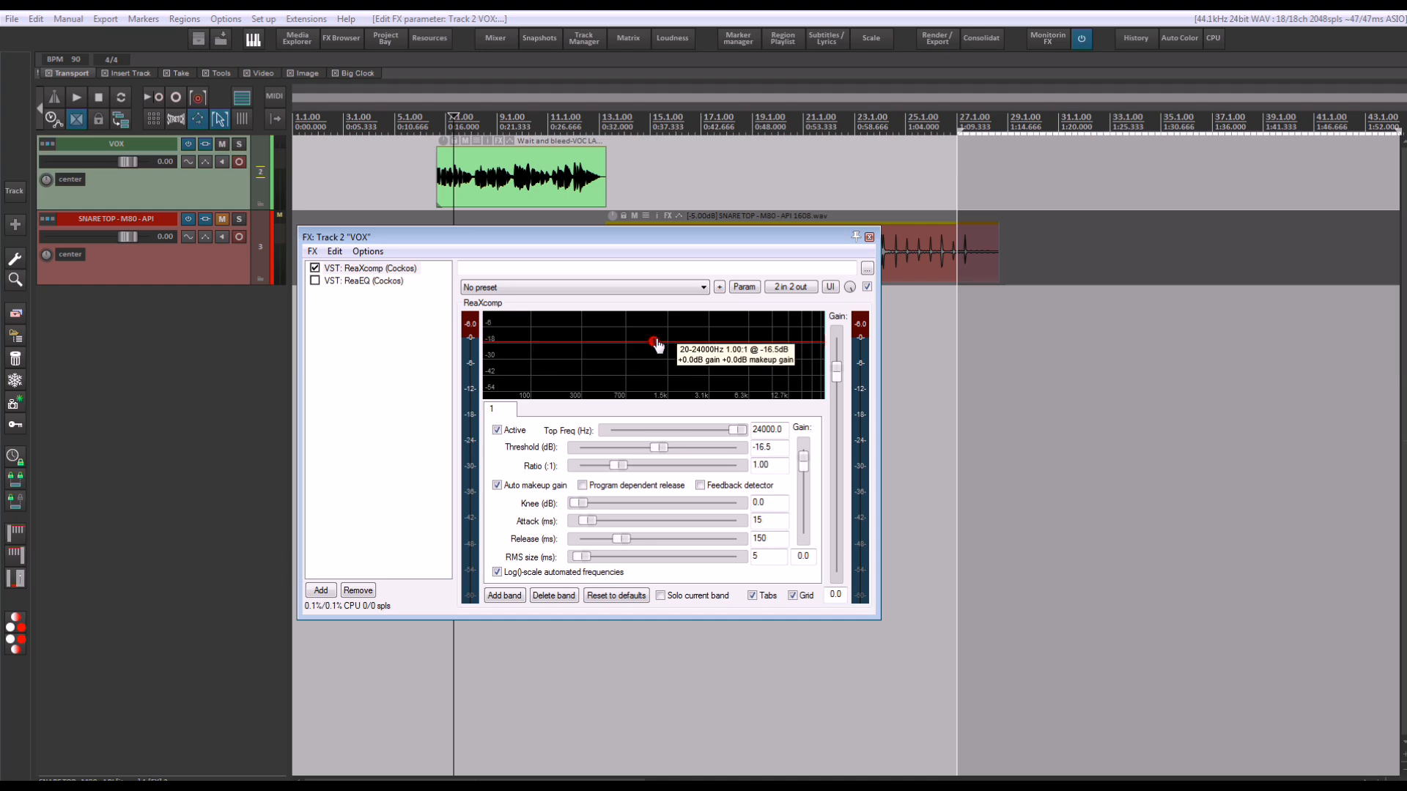
Play the vocal repeatedly and watch how the band's level meter moves against the threshold line
{"action": "key", "text": "space"}
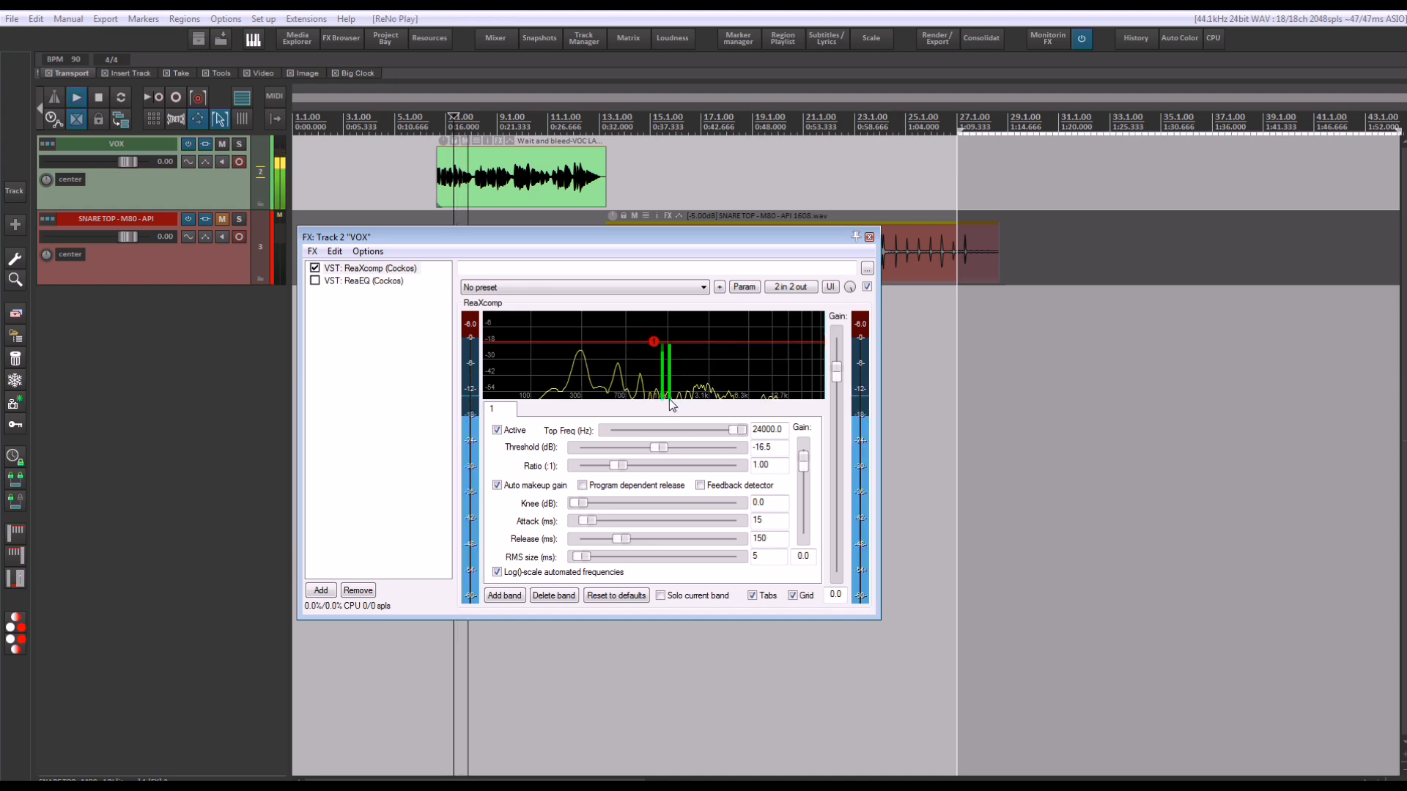
{"action": "key", "text": "space"}
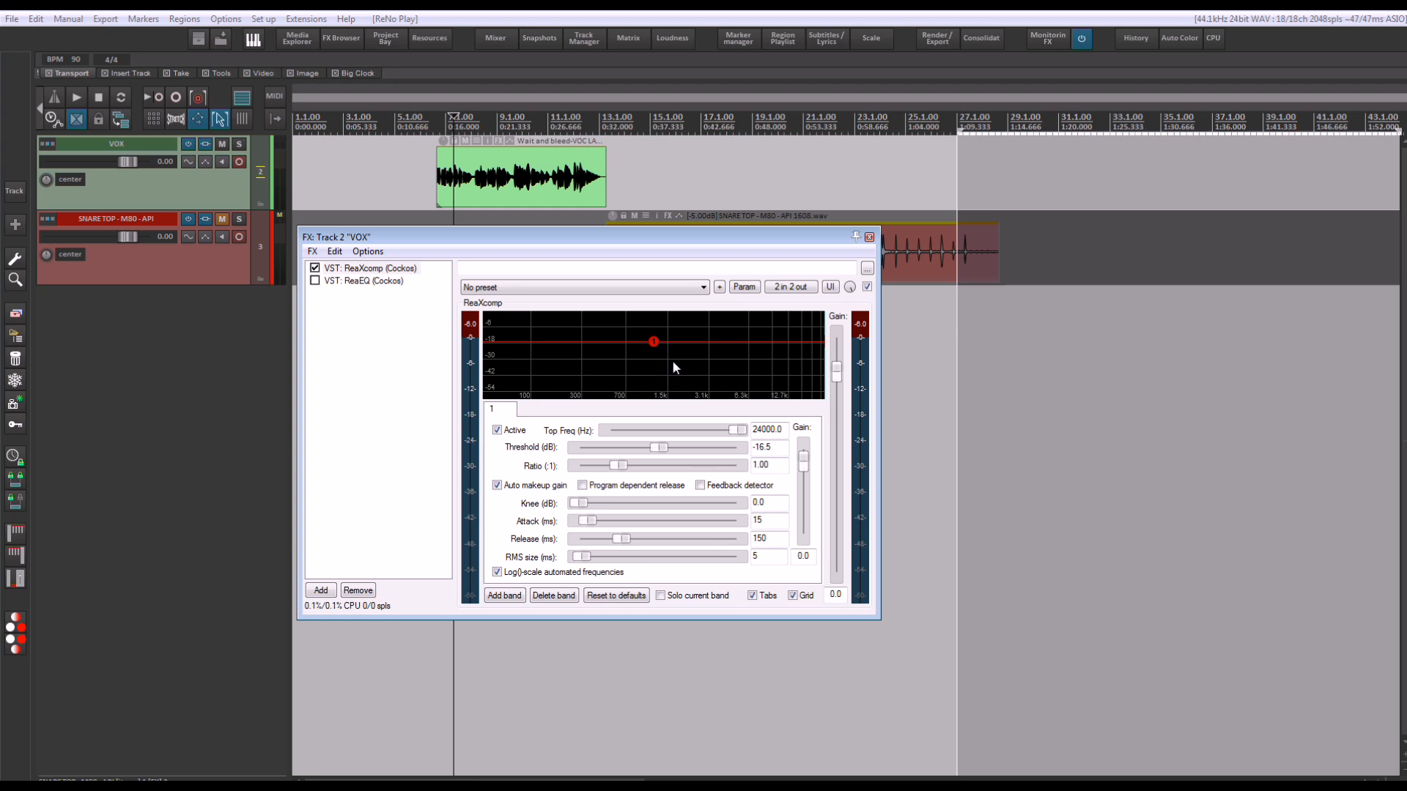
{"action": "key", "text": "space"}
{"action": "key", "text": "space"}
{"action": "key", "text": "space"}
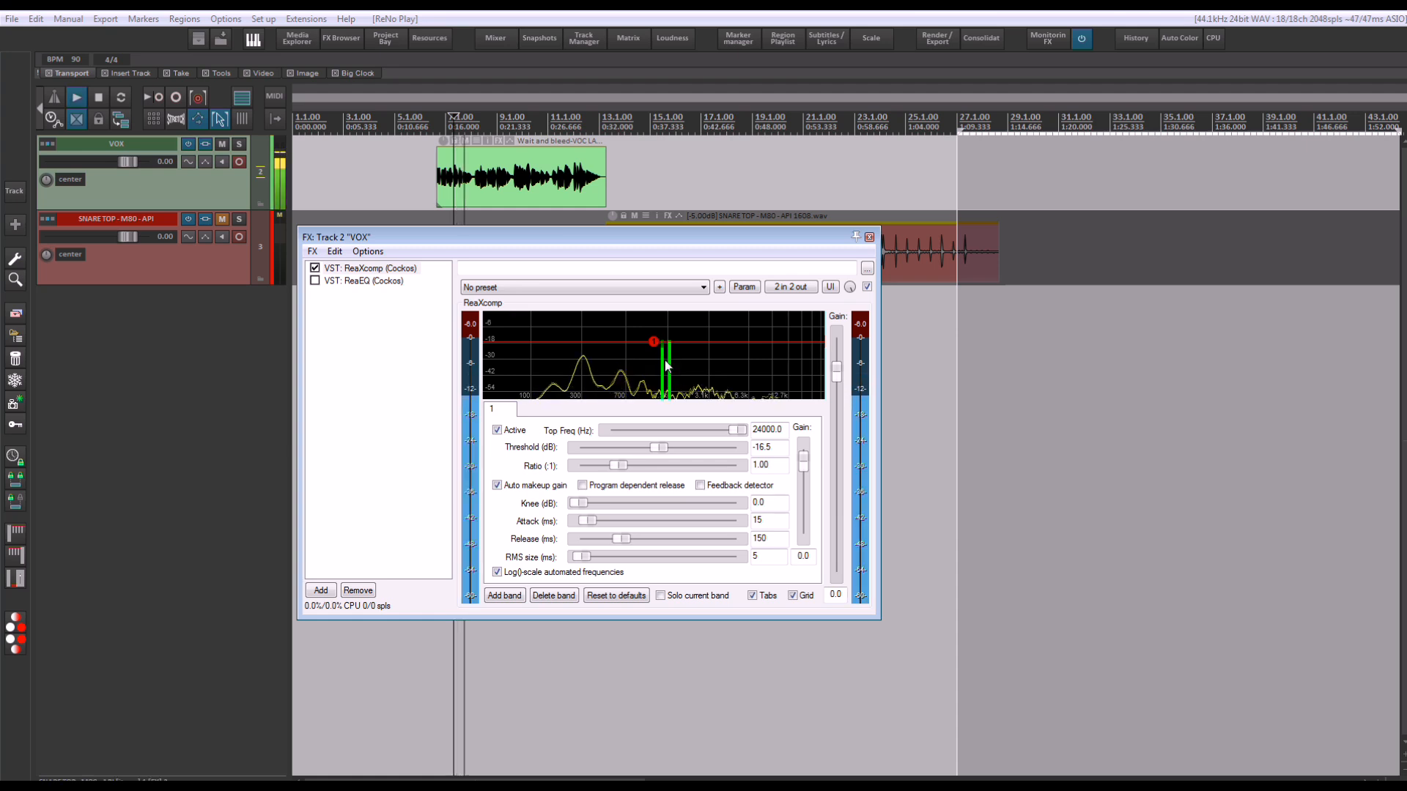
{"action": "key", "text": "space"}
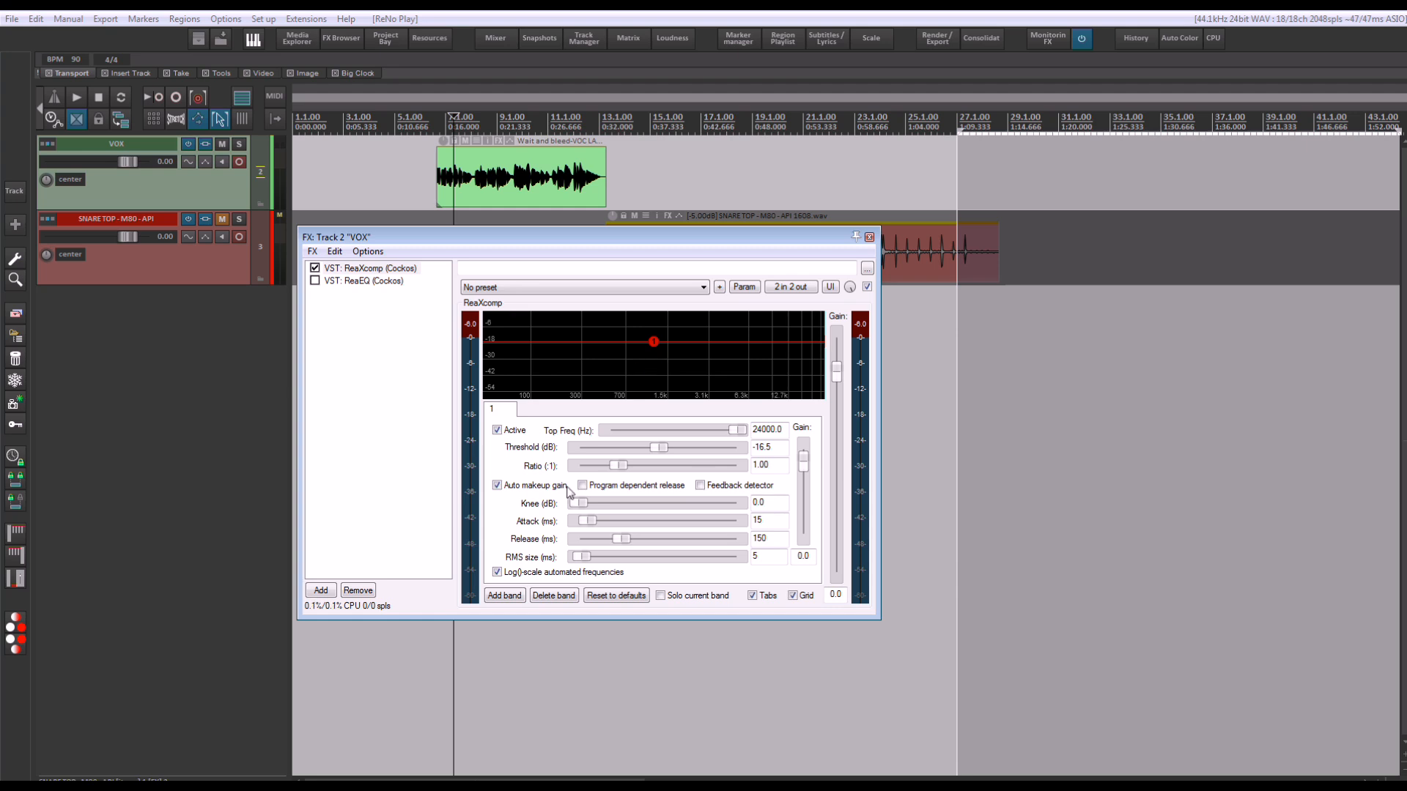
Set the band's RMS size to 250 ms and play the vocal to compare the meter's response
{"action": "left_click_drag", "start_coordinate": [579, 556], "coordinate": [753, 561]}
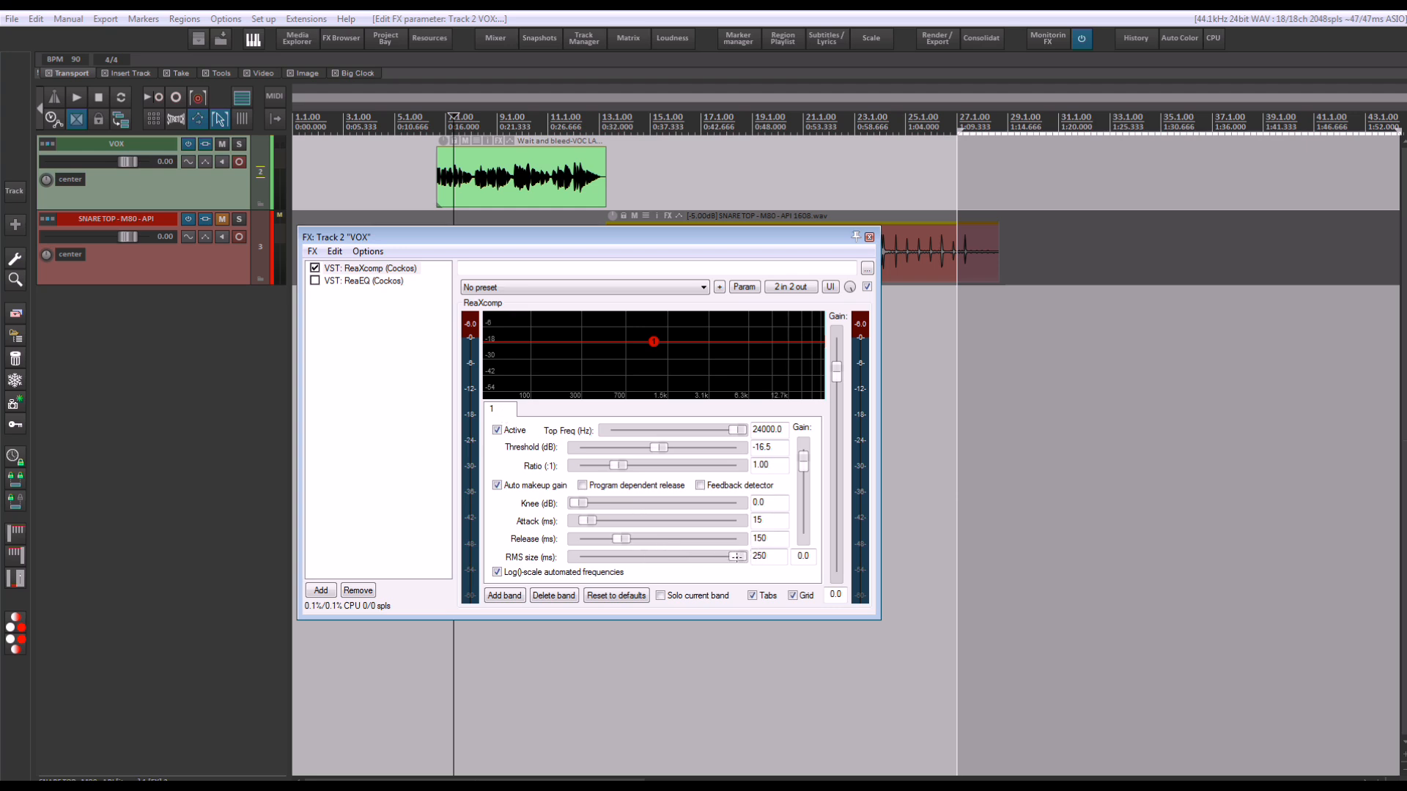
{"action": "key", "text": "space"}
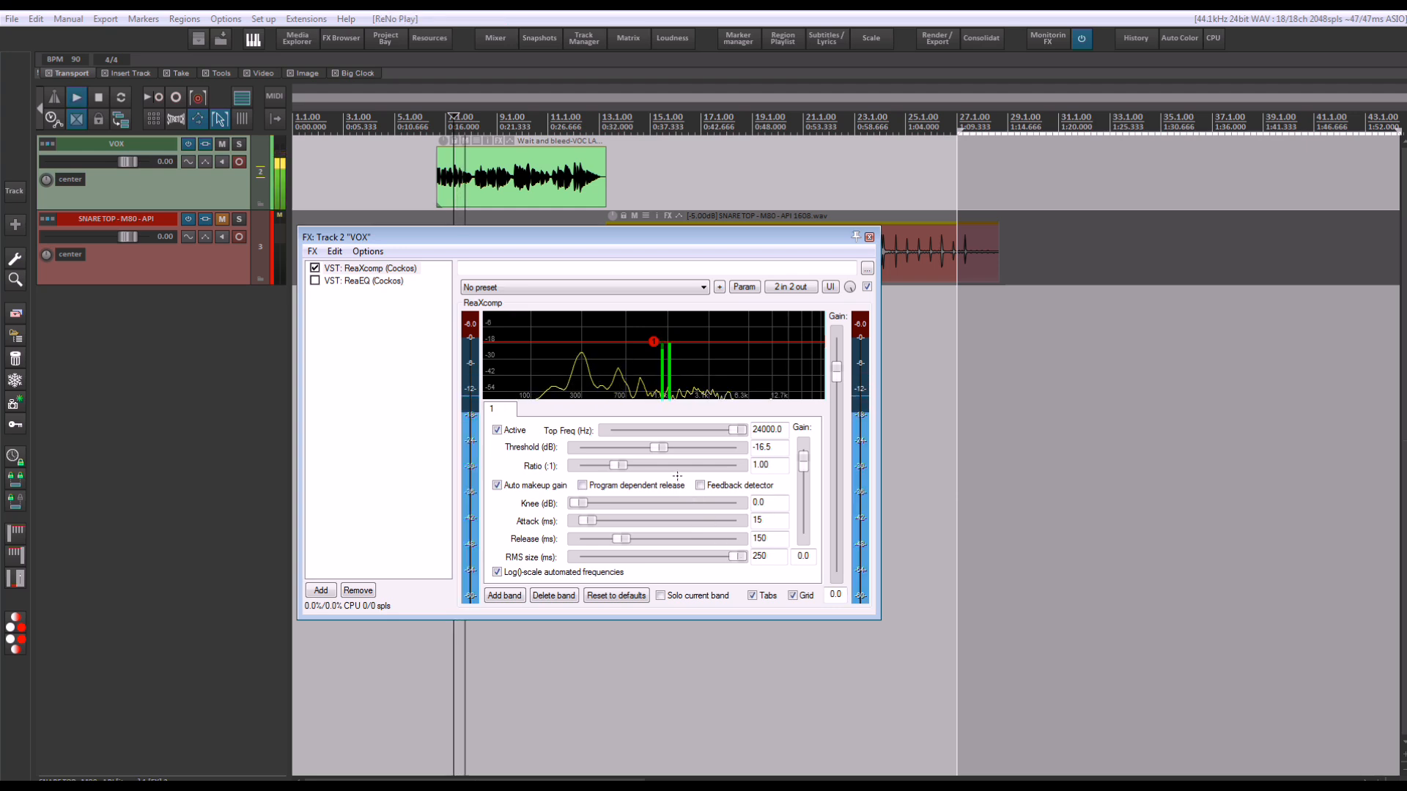
{"action": "key", "text": "space"}
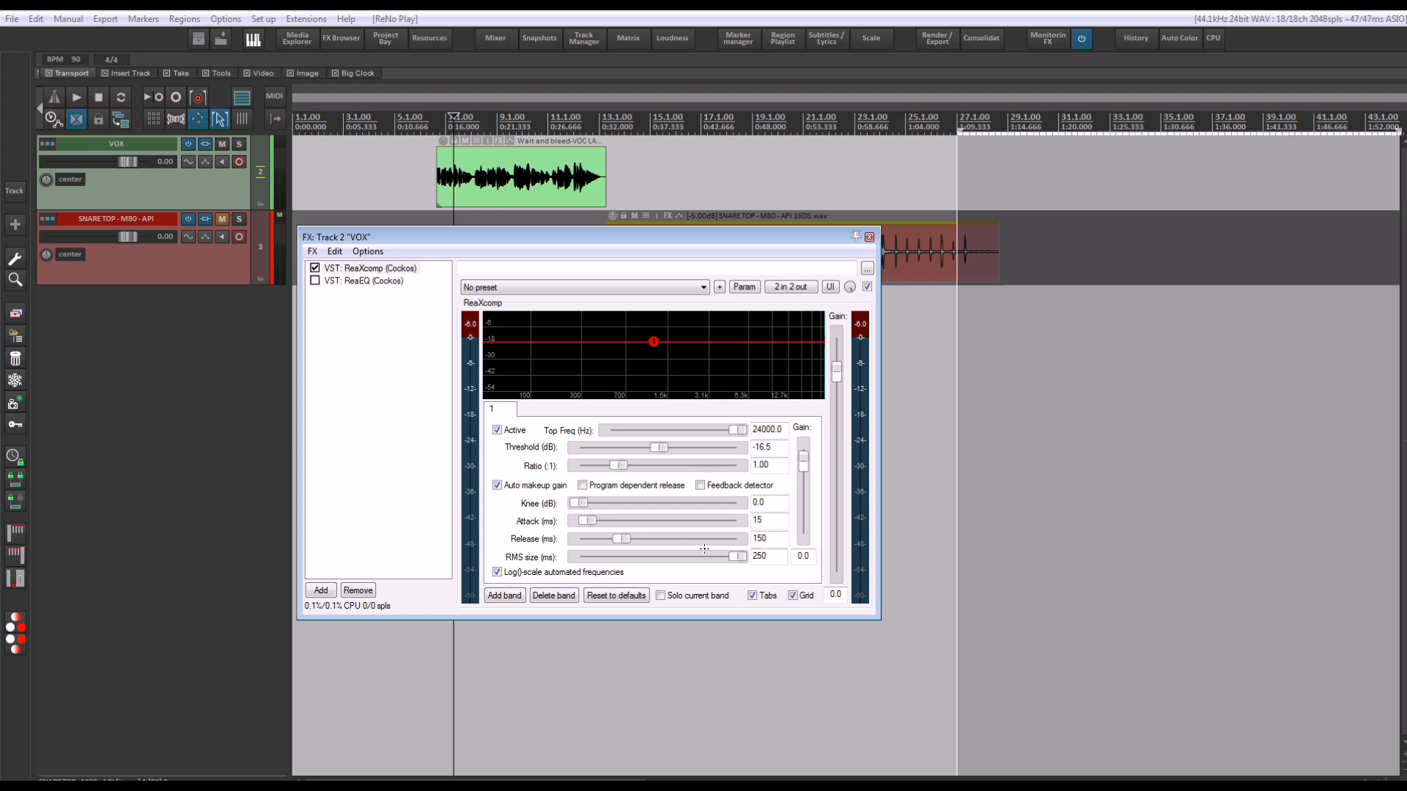
{"action": "key", "text": "space"}
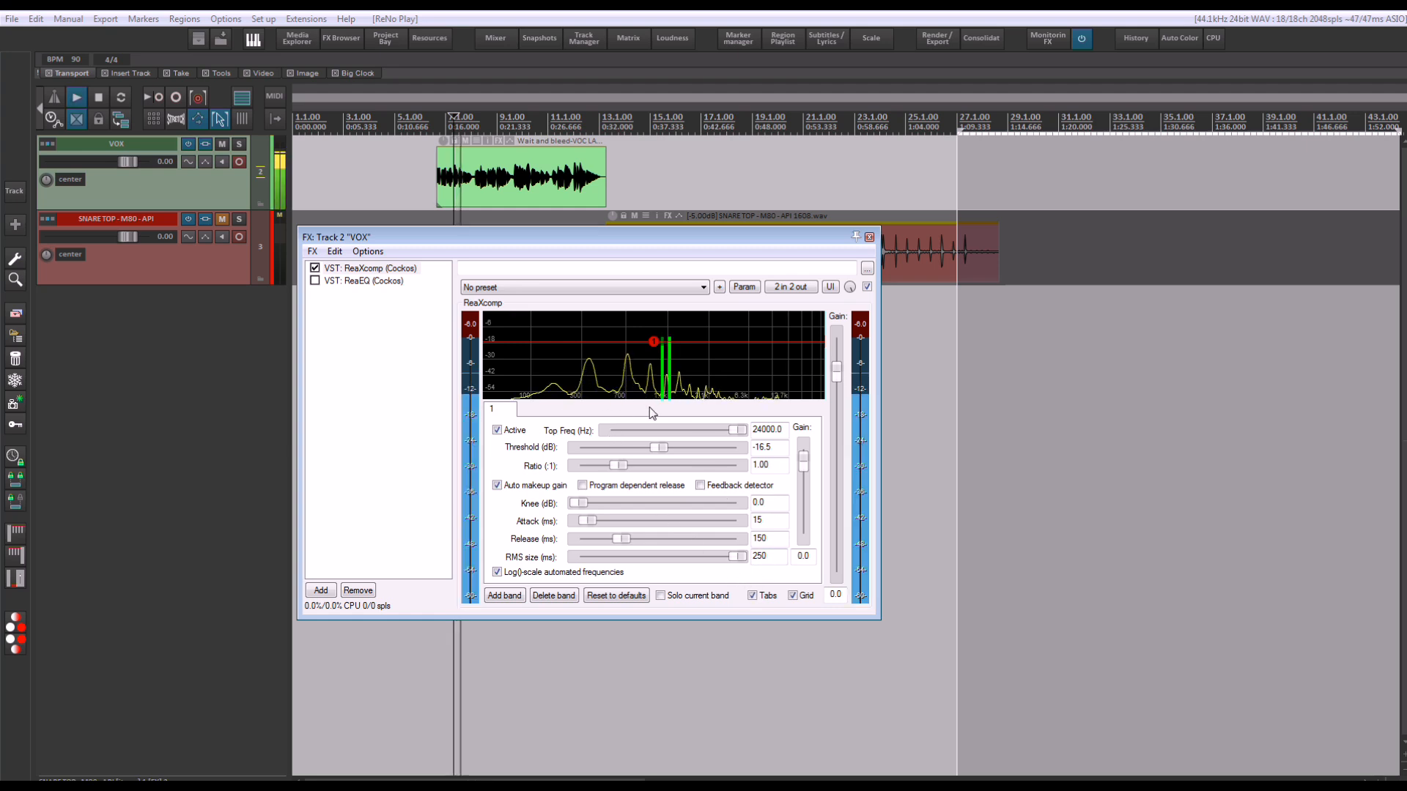
Enlarge the graph by hiding the band tabs, lower the threshold to -17.3 dB while auditioning the vocal, and show the tabs again
{"action": "left_click", "coordinate": [751, 595]}
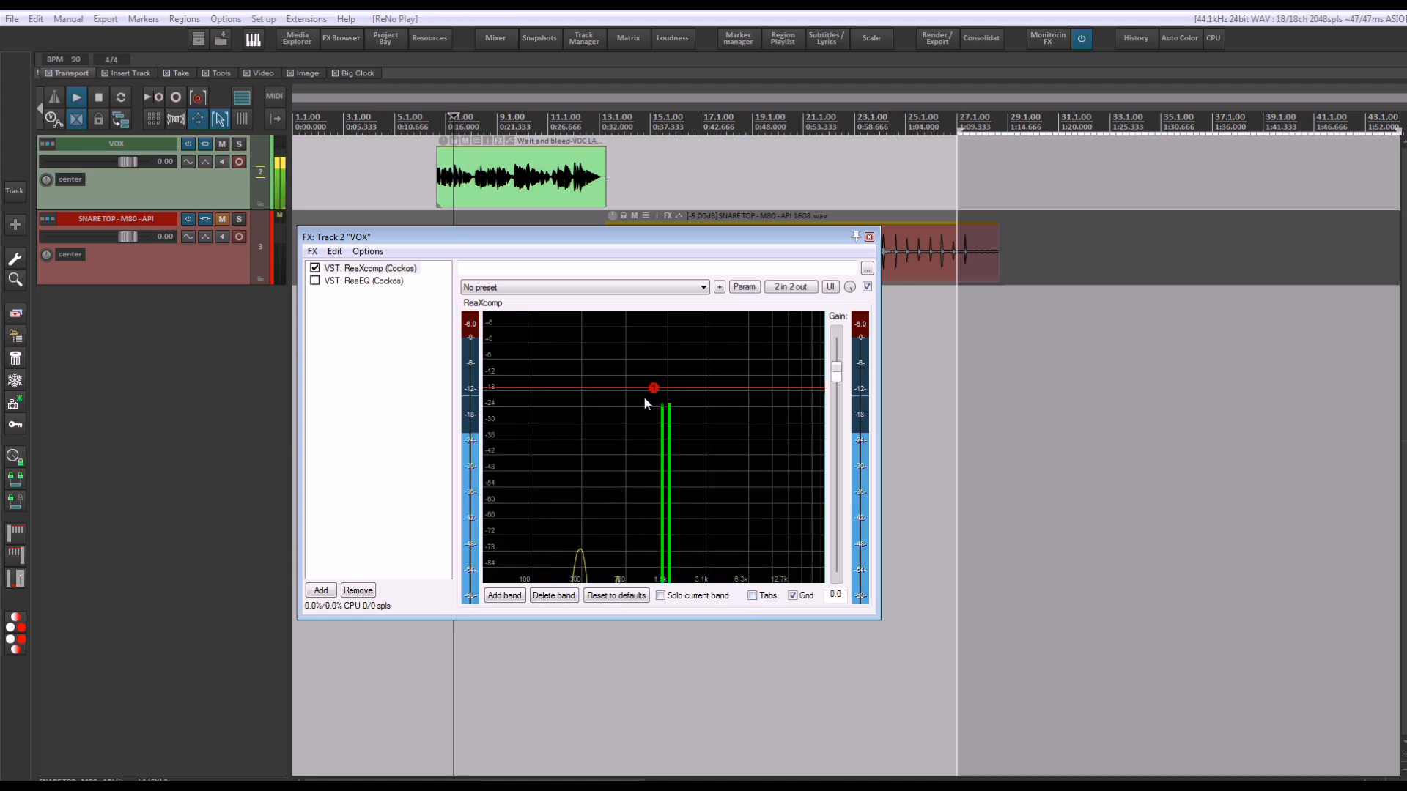
{"action": "mouse_move", "coordinate": [655, 394]}
{"action": "mouse_move", "coordinate": [654, 394]}
{"action": "left_mouse_down"}
{"action": "mouse_move", "coordinate": [653, 349]}
{"action": "mouse_move", "coordinate": [658, 460]}
{"action": "mouse_move", "coordinate": [658, 354]}
{"action": "mouse_move", "coordinate": [661, 398]}
{"action": "left_mouse_up"}
{"action": "key", "text": "space"}
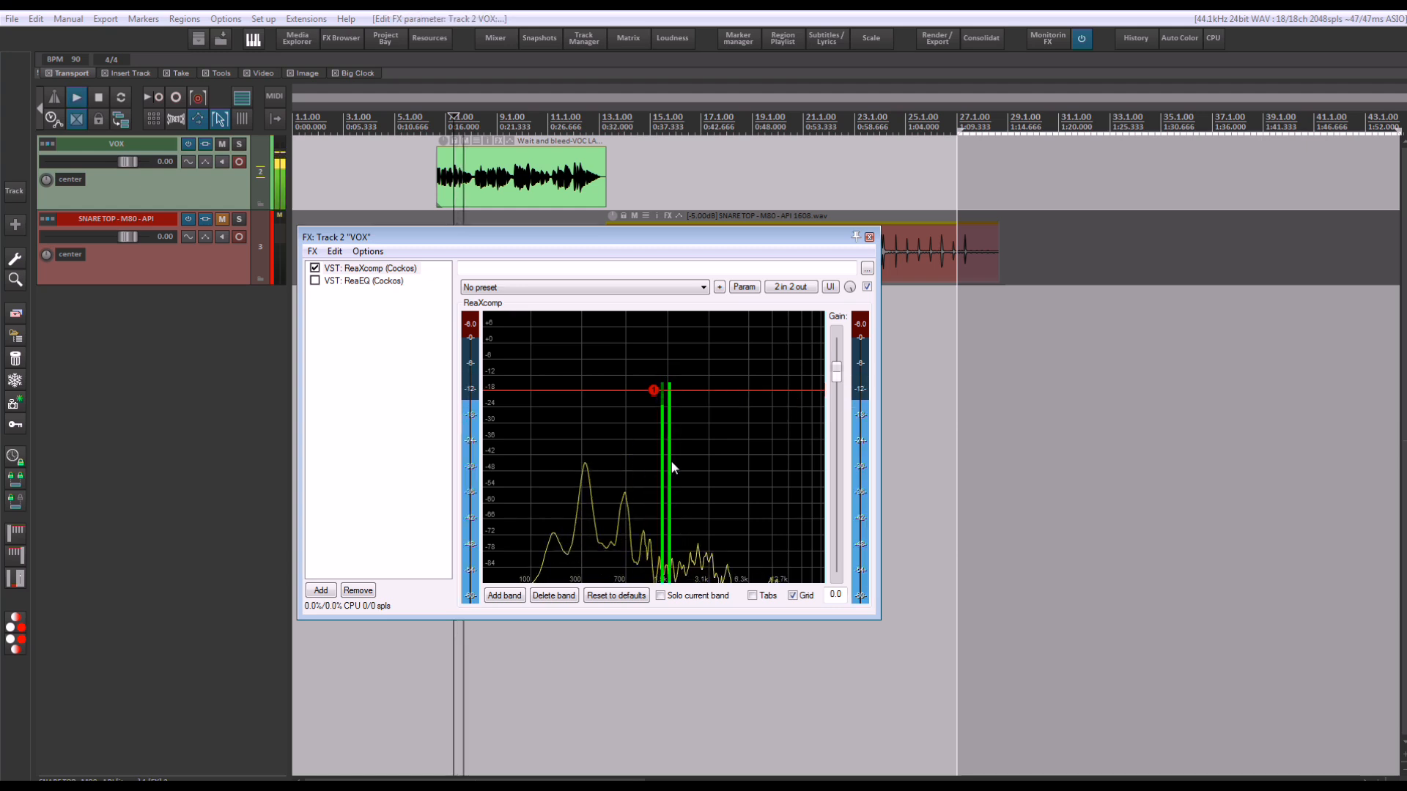
{"action": "key", "text": "space"}
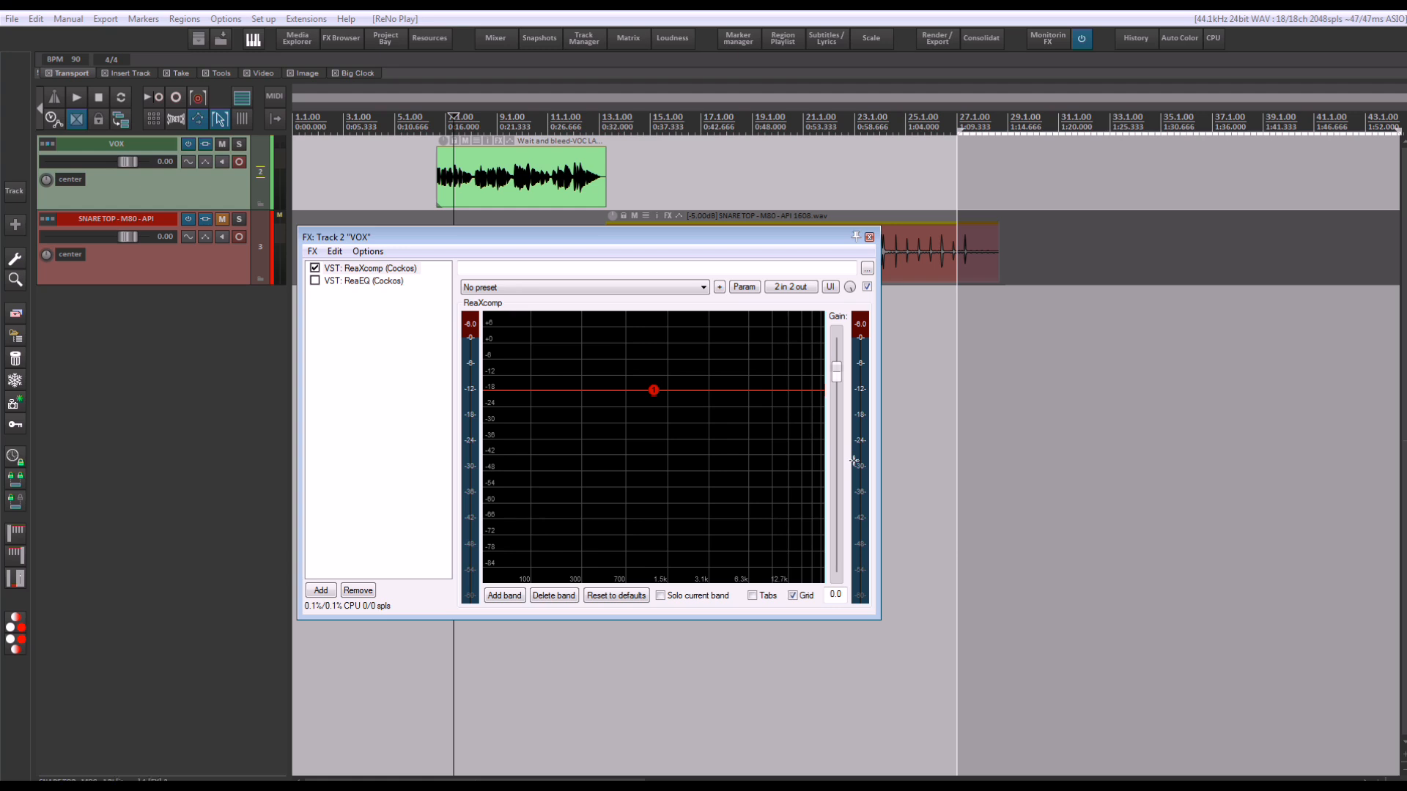
{"action": "key", "text": "space"}
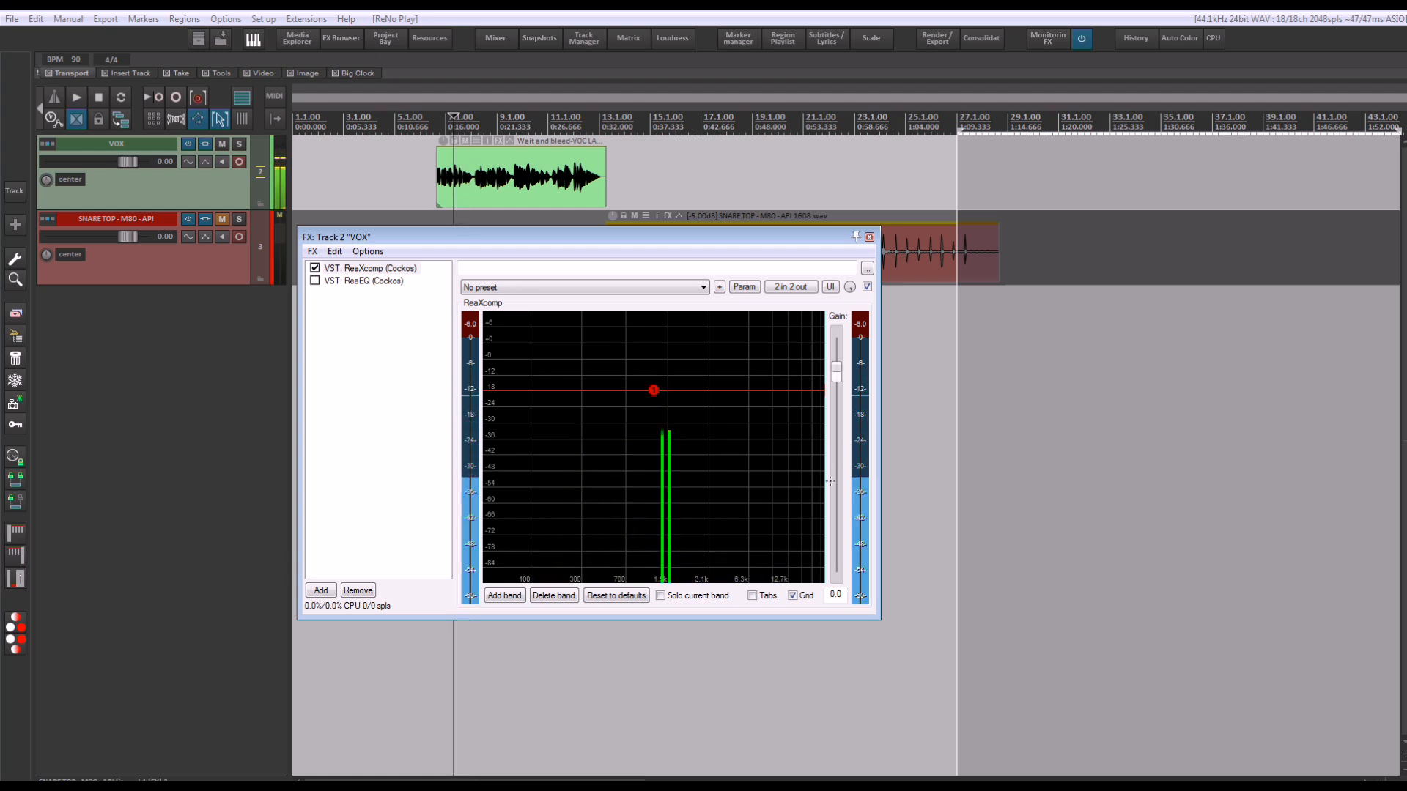
{"action": "left_click", "coordinate": [752, 594]}
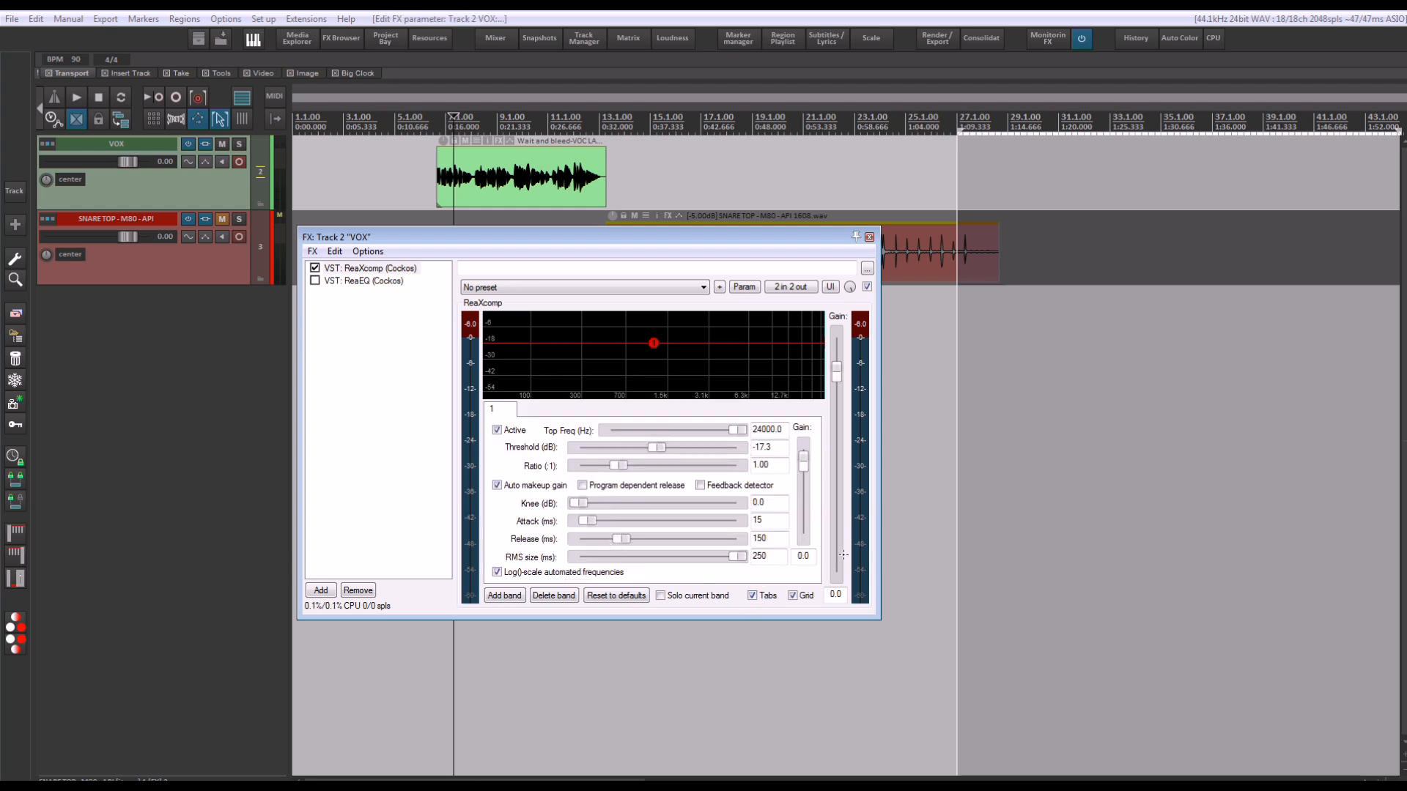
Set the band's RMS size to 1000 ms and audition the vocal with the band tabs temporarily hidden
{"action": "double_click", "coordinate": [767, 558]}
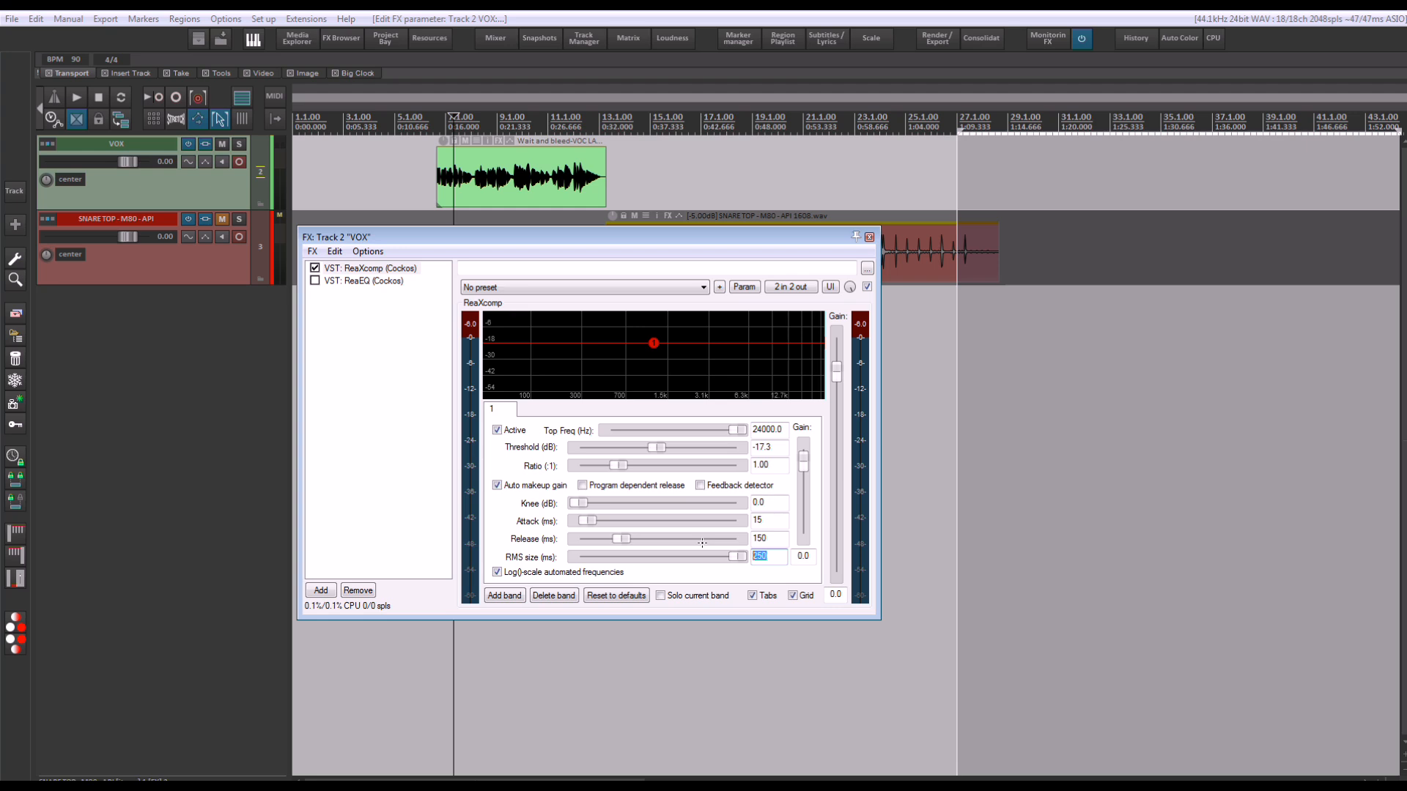
{"action": "type", "text": "1000"}
{"action": "left_click", "coordinate": [752, 596]}
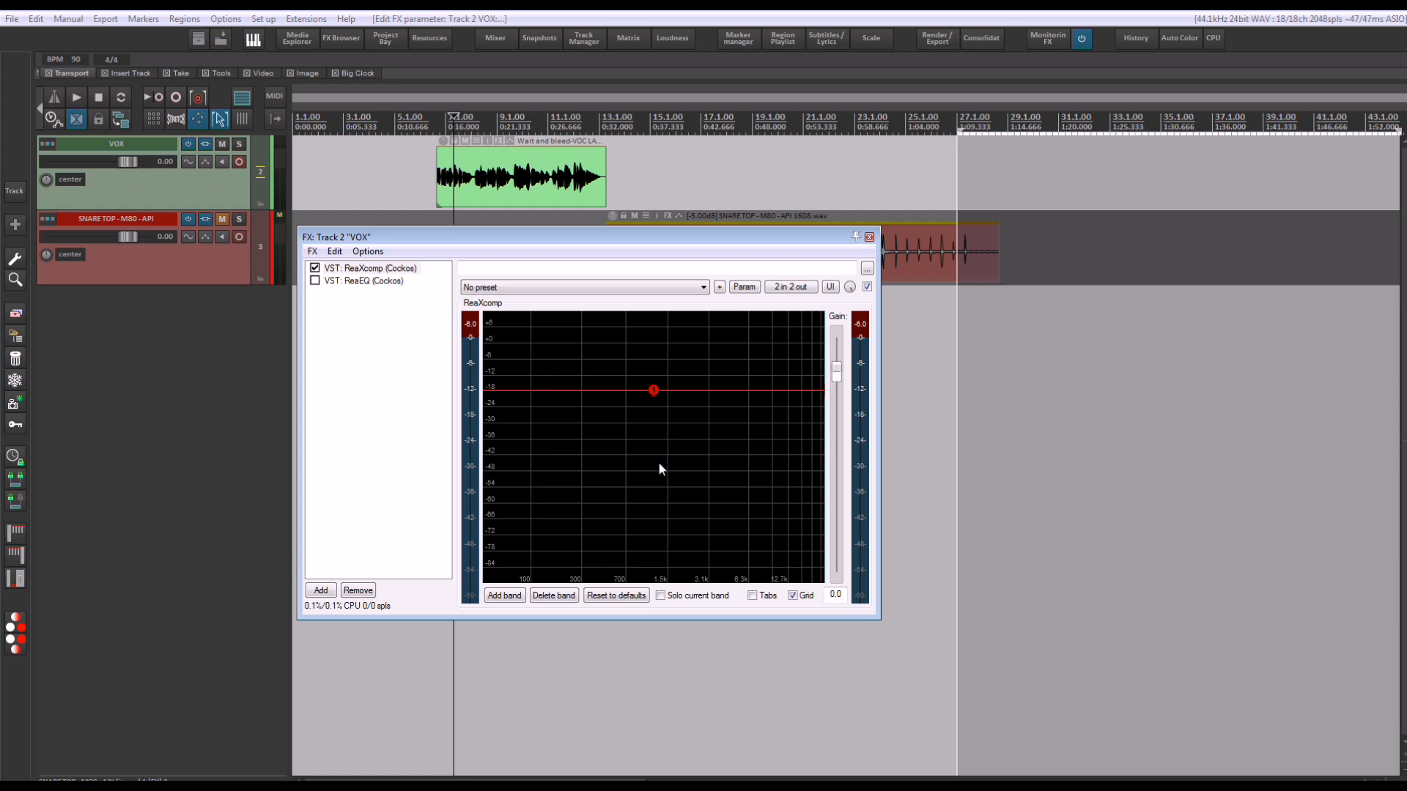
{"action": "key", "text": "space"}
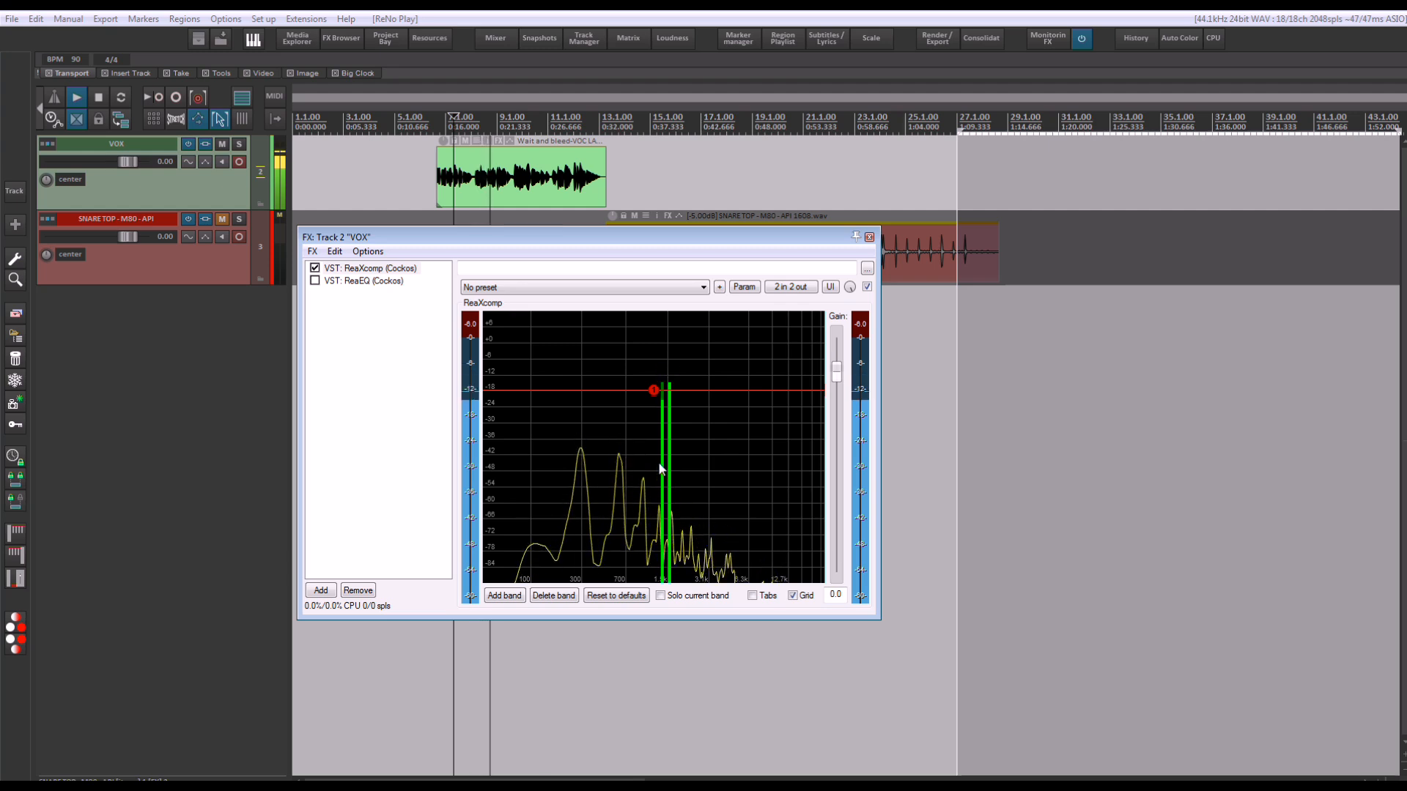
{"action": "key", "text": "space"}
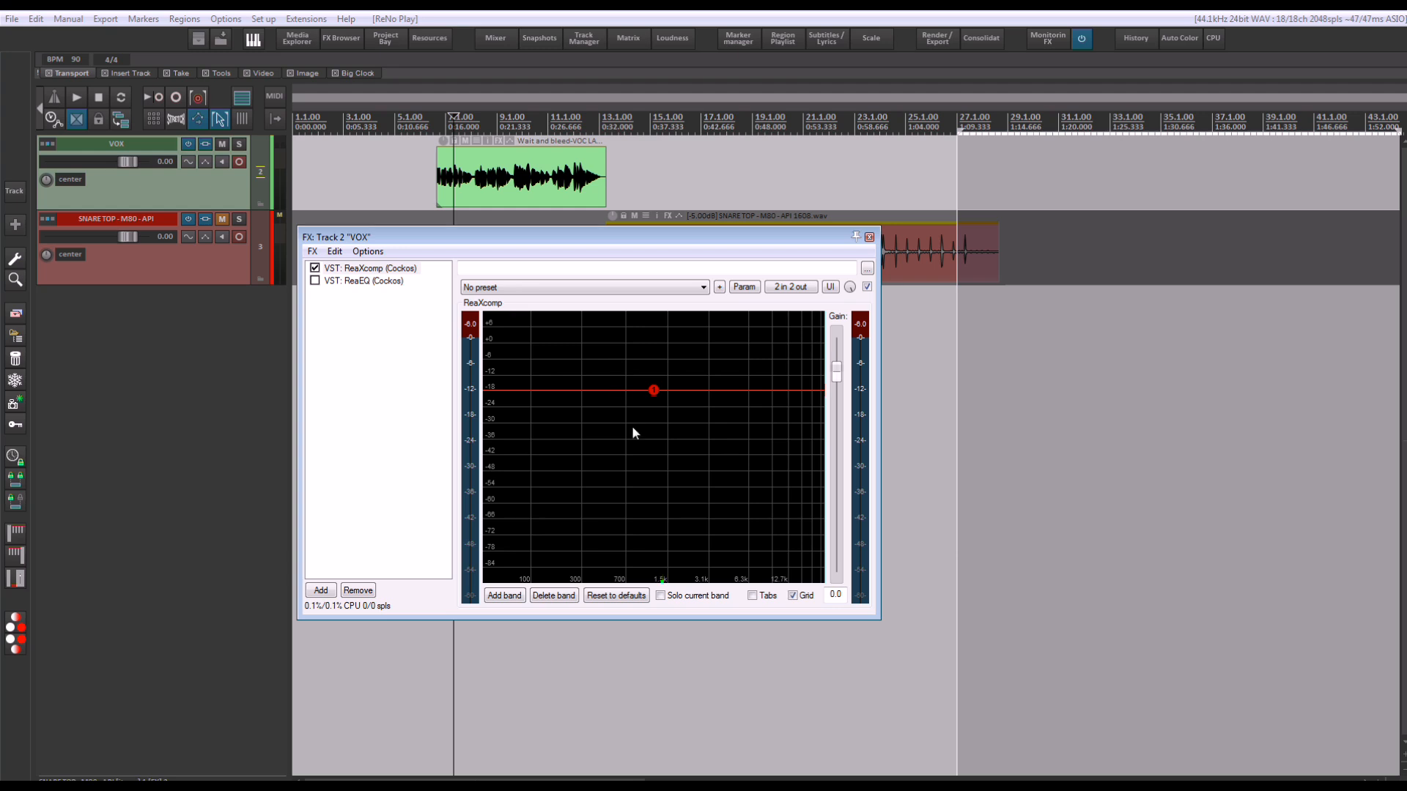
{"action": "left_click", "coordinate": [751, 595]}
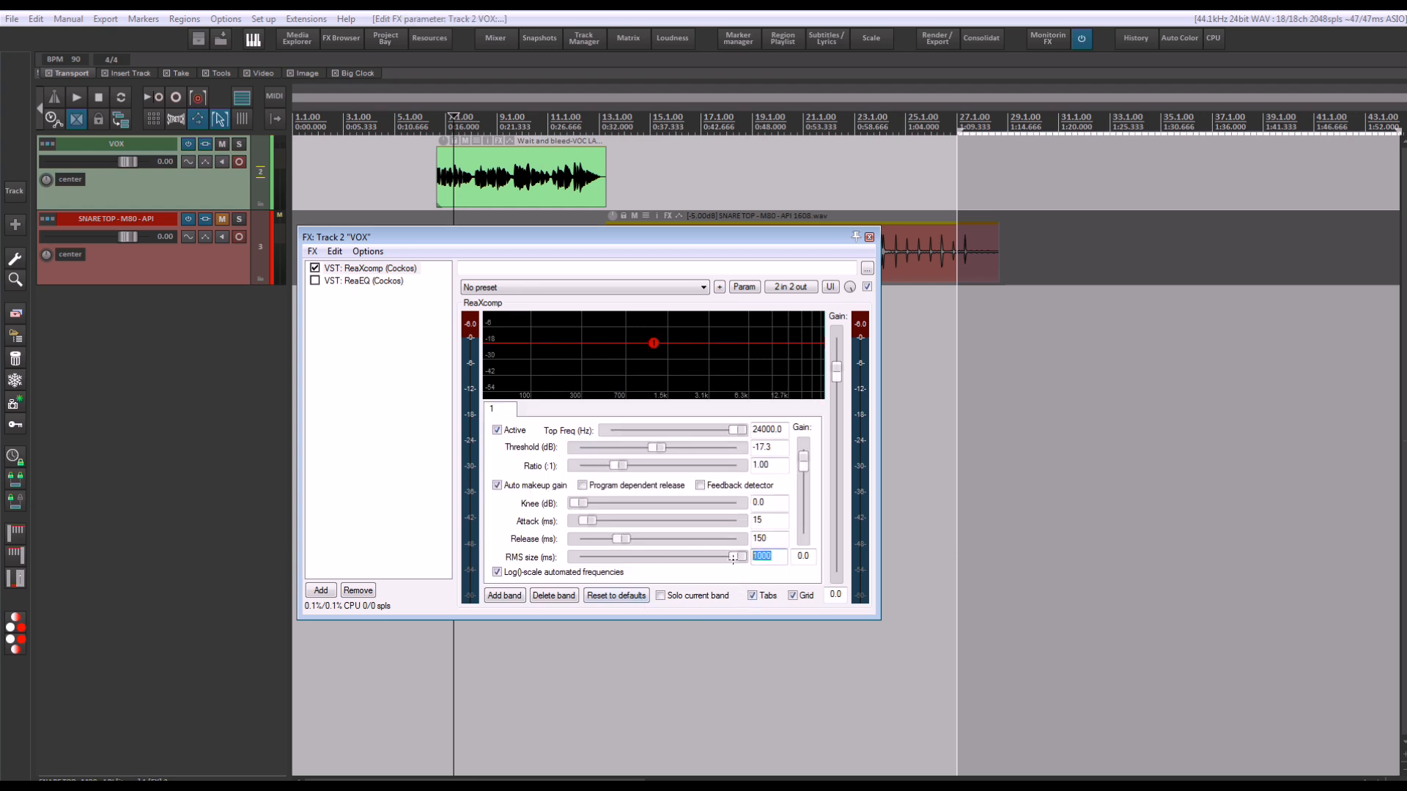
Set the band's RMS size to 0 ms and play the vocal to check the meter's response
{"action": "left_click_drag", "start_coordinate": [733, 558], "coordinate": [393, 565]}
{"action": "key", "text": "space"}
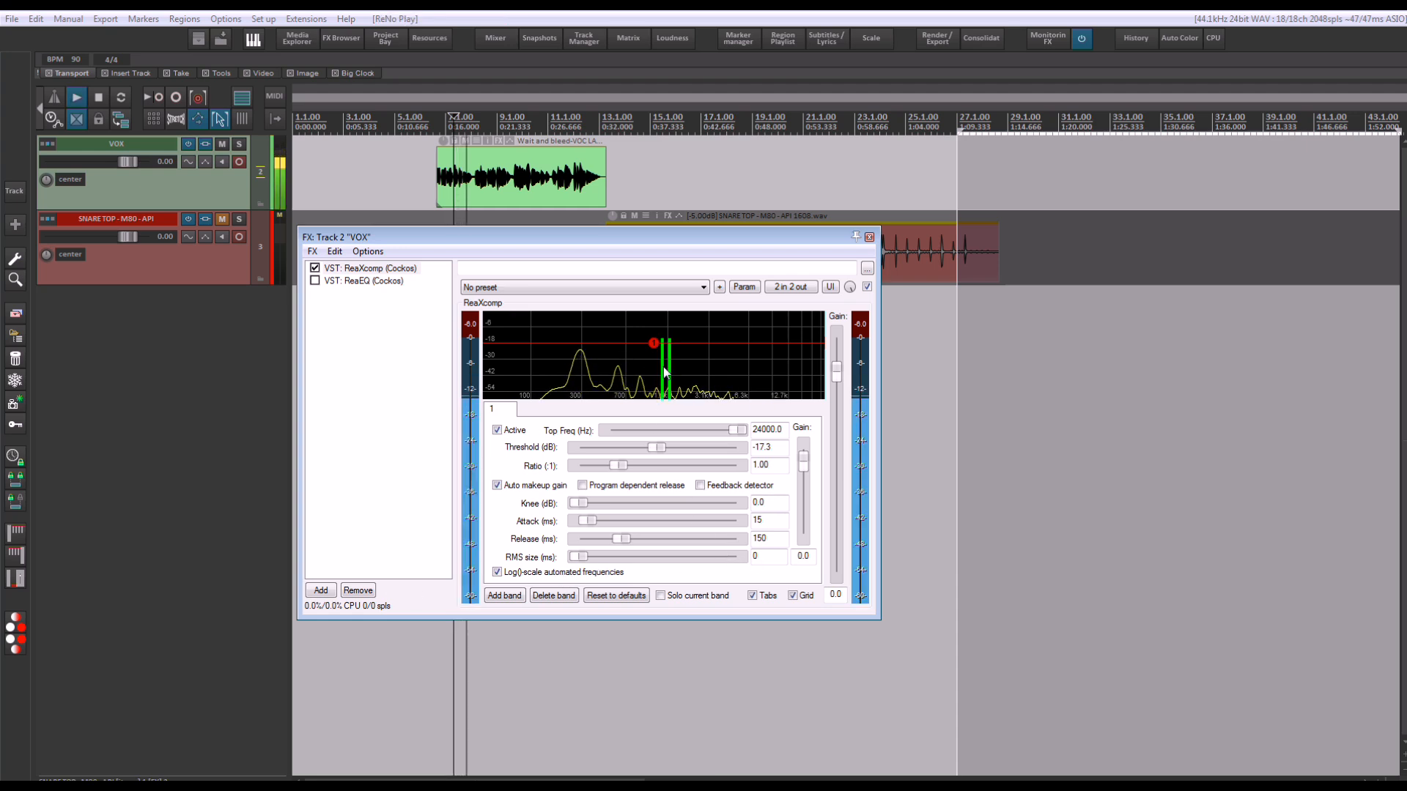
{"action": "key", "text": "space"}
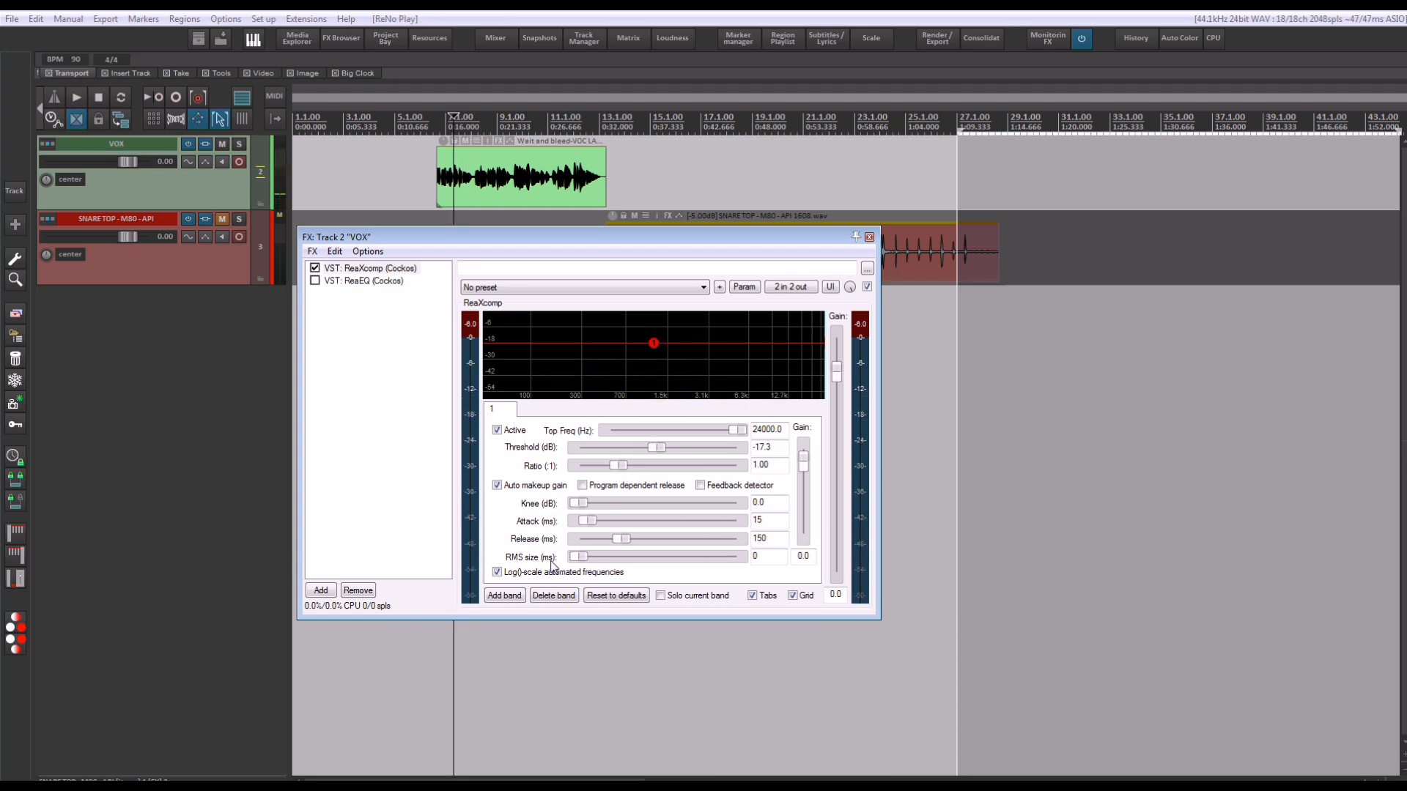
Set the single band's RMS size to 168 ms
{"action": "left_click_drag", "start_coordinate": [574, 557], "coordinate": [619, 550]}
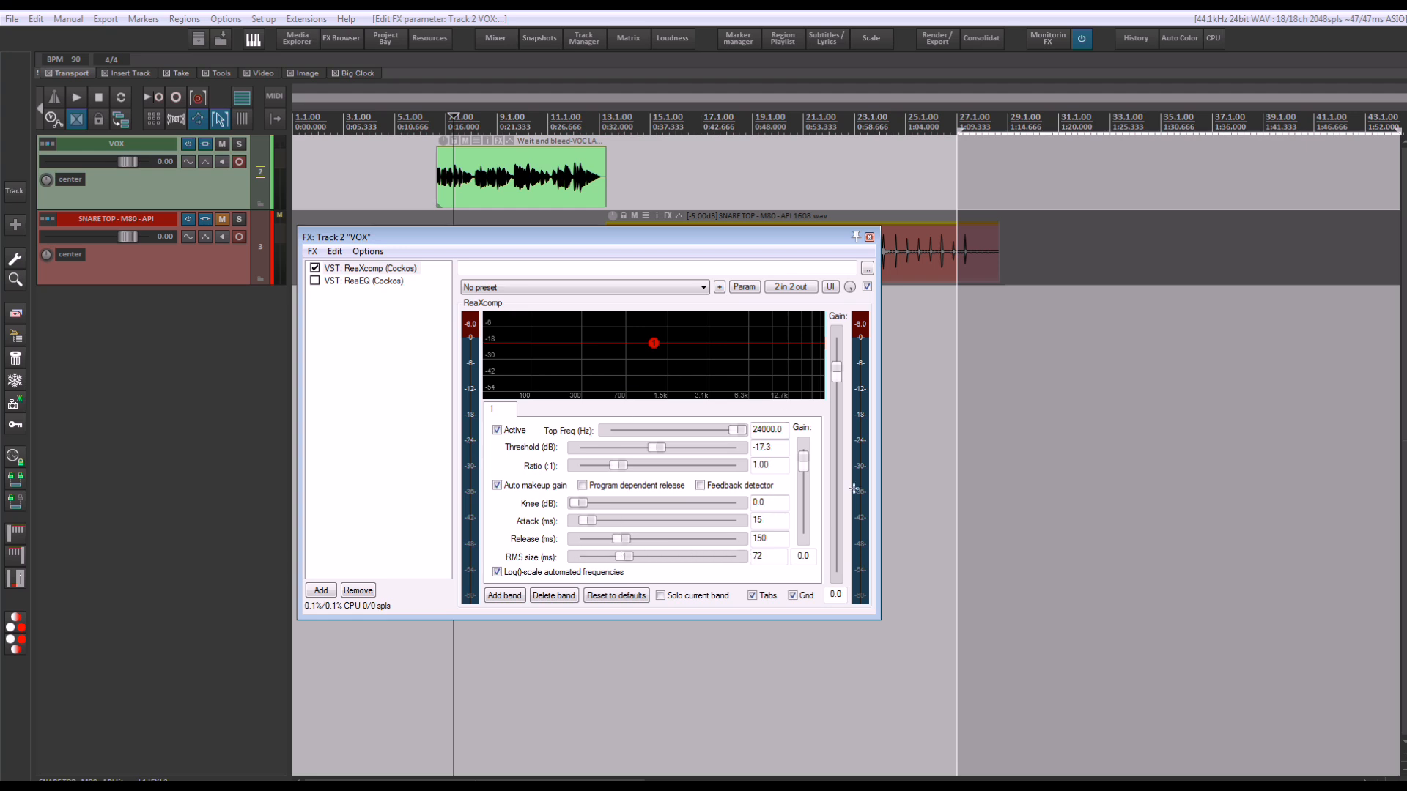
{"action": "left_click_drag", "start_coordinate": [625, 557], "coordinate": [685, 557]}
{"action": "left_click_drag", "start_coordinate": [836, 413], "coordinate": [837, 367]}
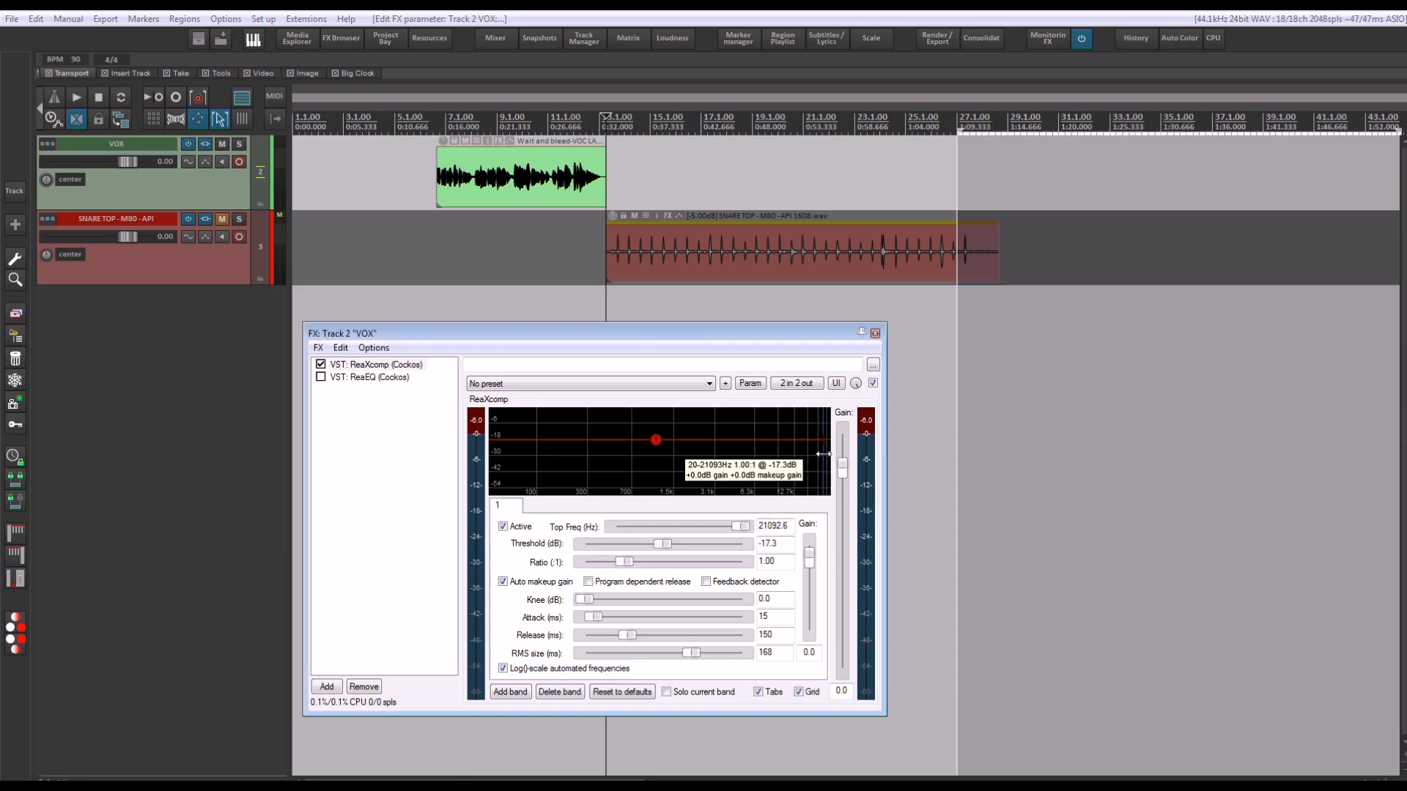
Add a second compressor band and place the crossover between the two bands at about 894 Hz
{"action": "left_click_drag", "start_coordinate": [664, 447], "coordinate": [633, 448]}
{"action": "left_click", "coordinate": [517, 693]}
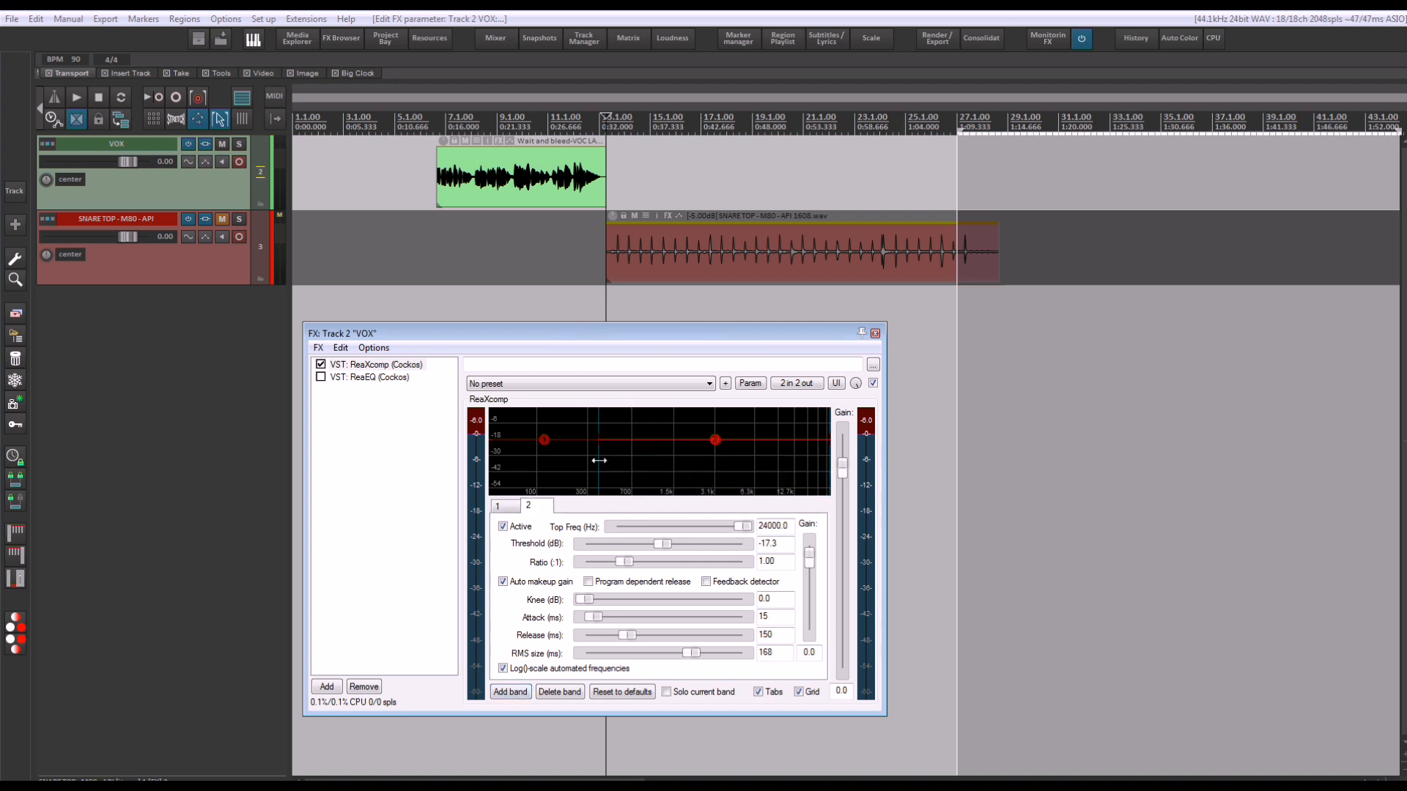
{"action": "left_click_drag", "start_coordinate": [599, 460], "coordinate": [644, 460]}
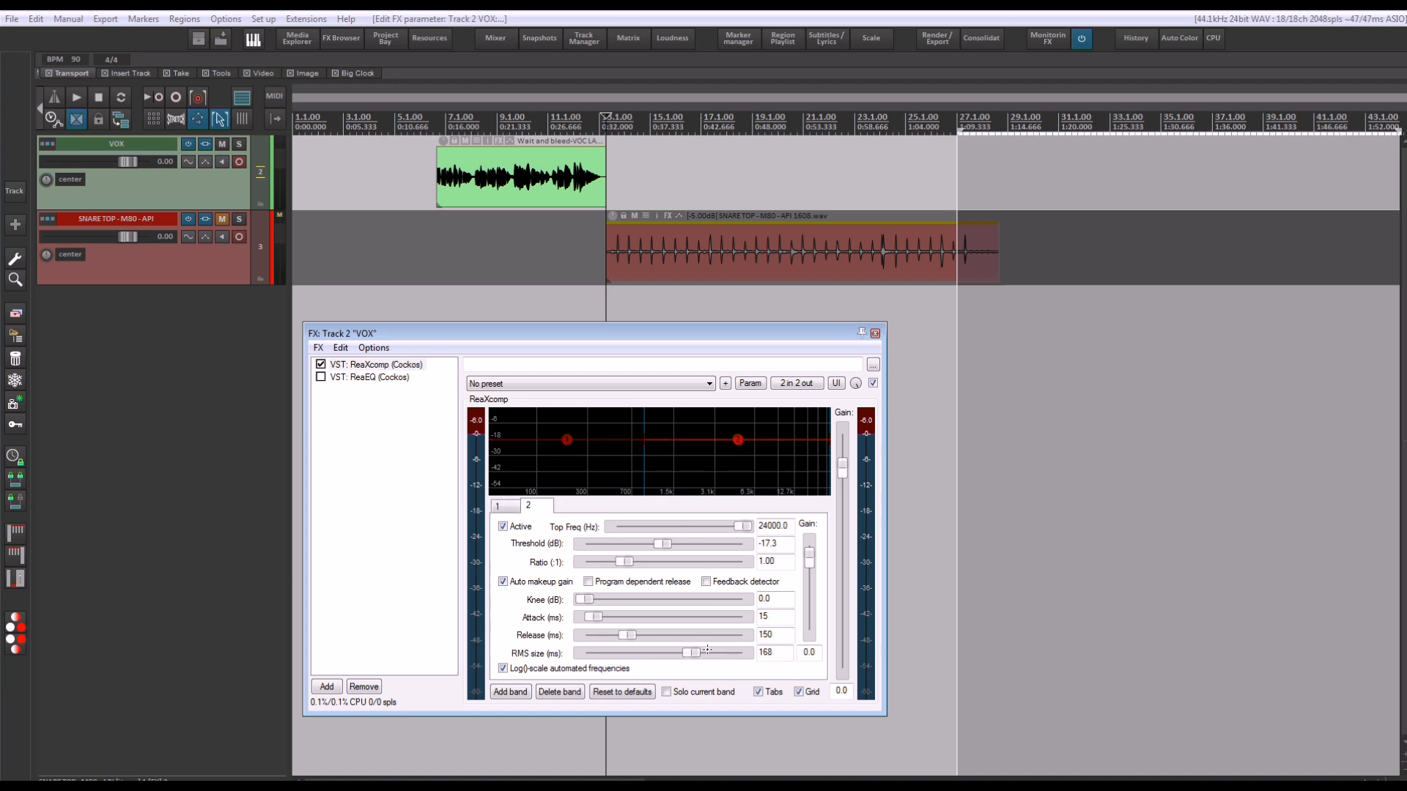
Raise the RMS size of band 2 and band 1 to the maximum
{"action": "left_click_drag", "start_coordinate": [695, 652], "coordinate": [826, 657]}
{"action": "left_click", "coordinate": [567, 441]}
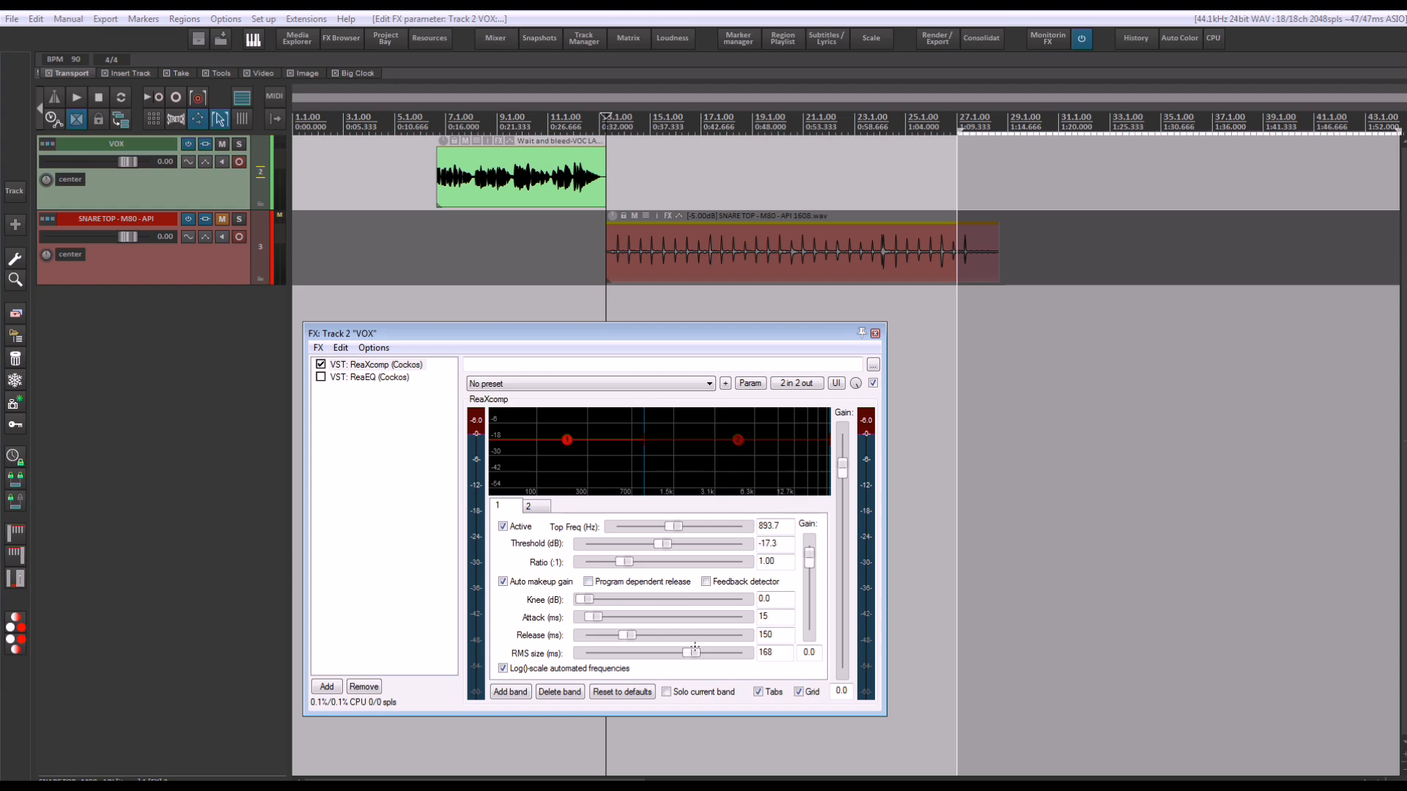
{"action": "left_click_drag", "start_coordinate": [698, 654], "coordinate": [754, 655]}
Play the vocal from near its start with the band tabs hidden to check both bands' meters
{"action": "left_click", "coordinate": [442, 119]}
{"action": "left_click", "coordinate": [759, 691]}
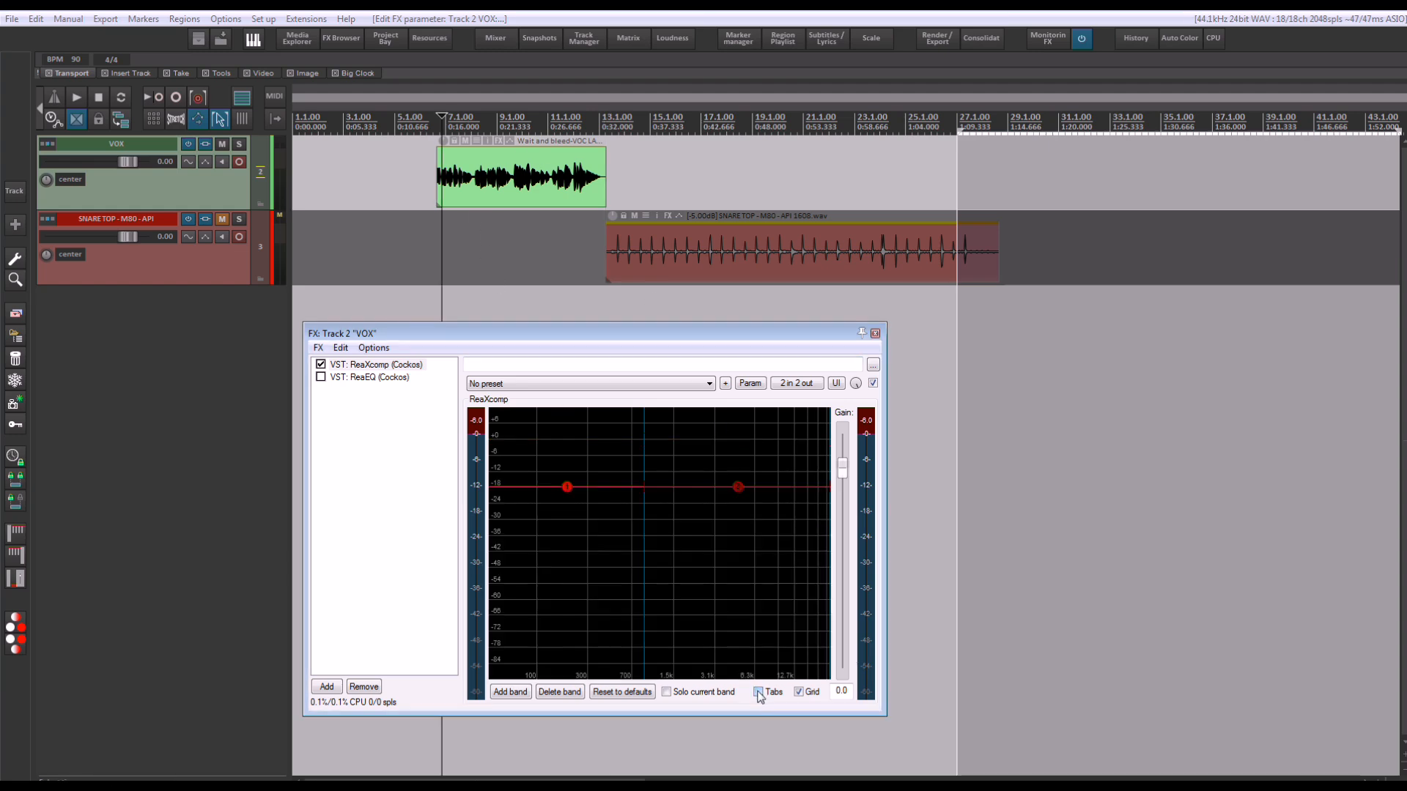
{"action": "key", "text": "space"}
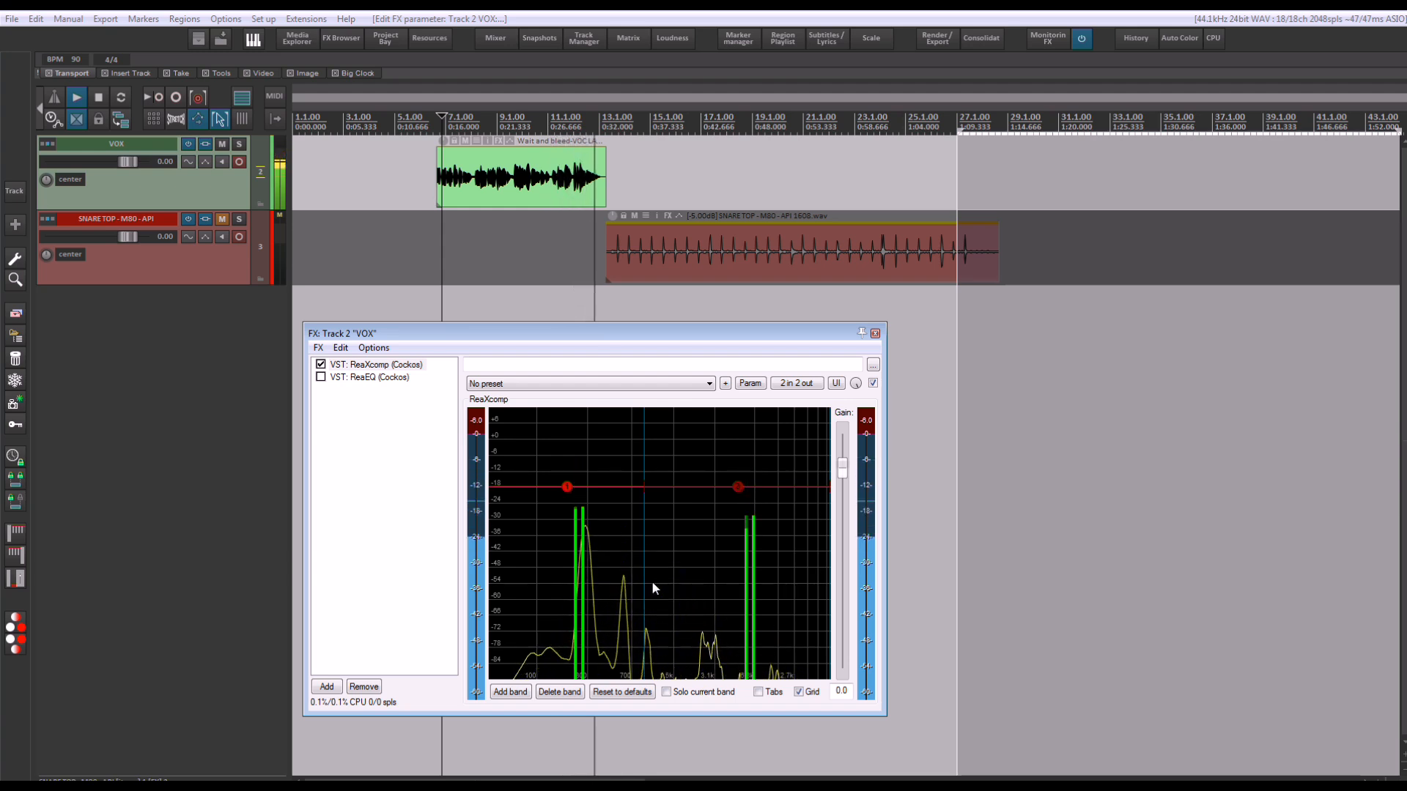
{"action": "key", "text": "space"}
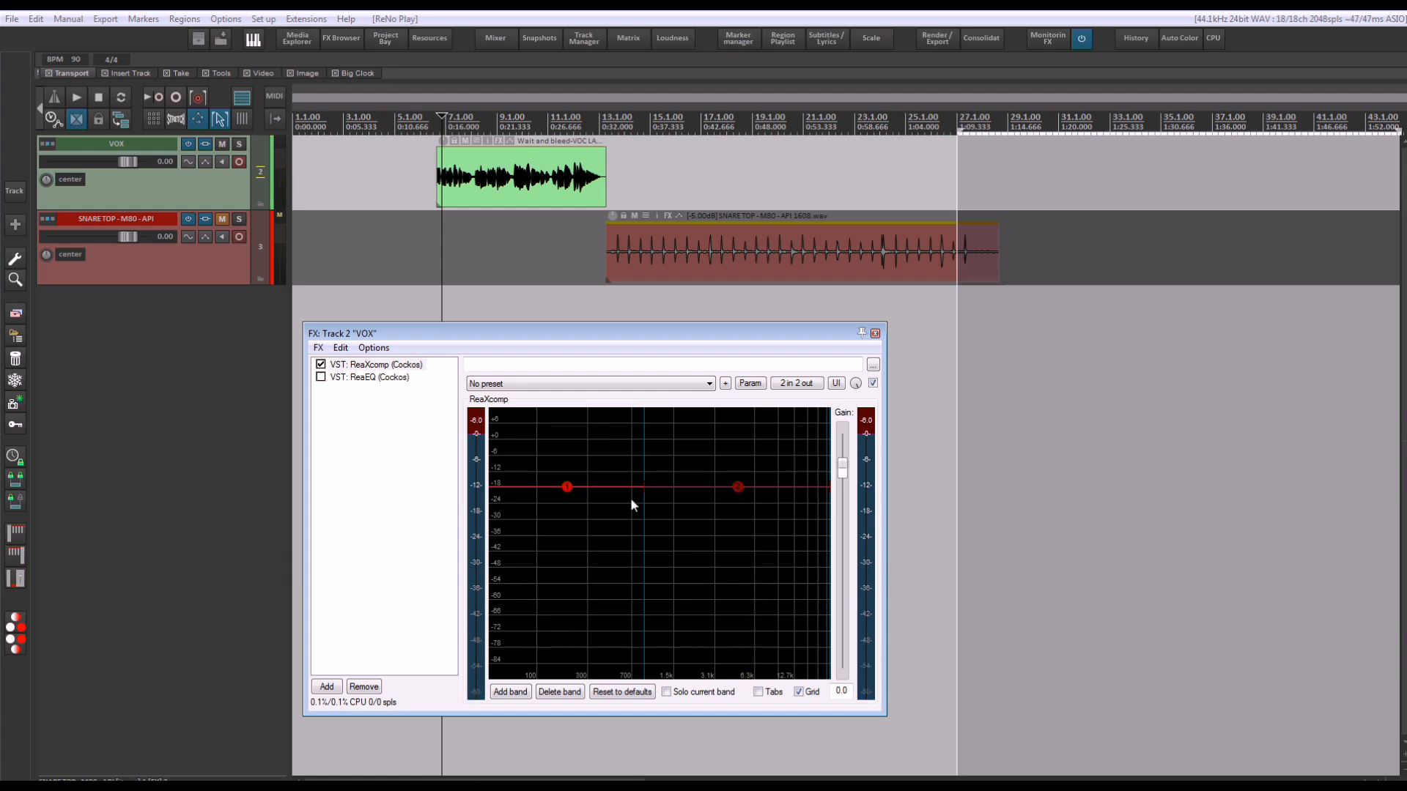
Load the Multiband Meter preset in ReaXcomp and play the vocal through it
{"action": "left_click", "coordinate": [603, 382]}
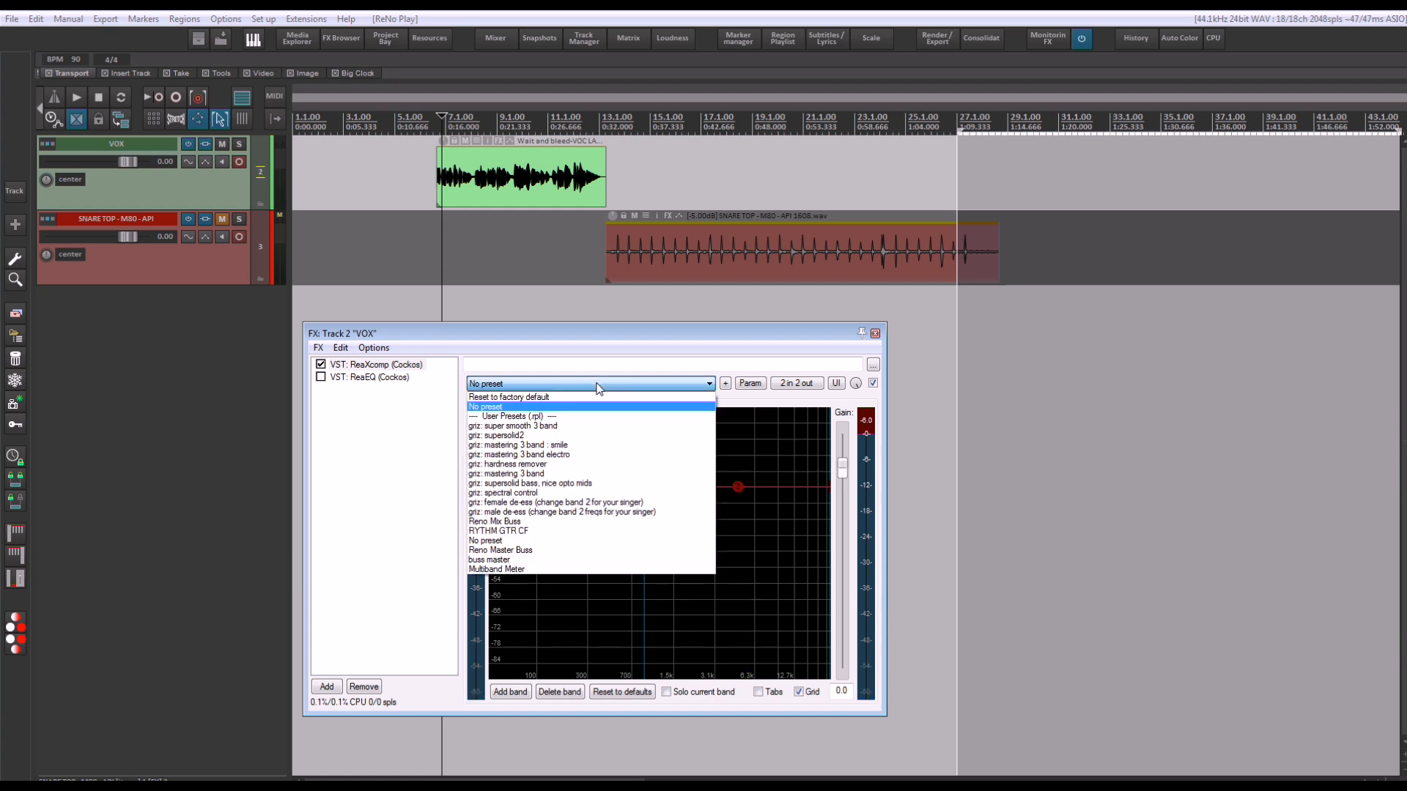
{"action": "left_click", "coordinate": [517, 570]}
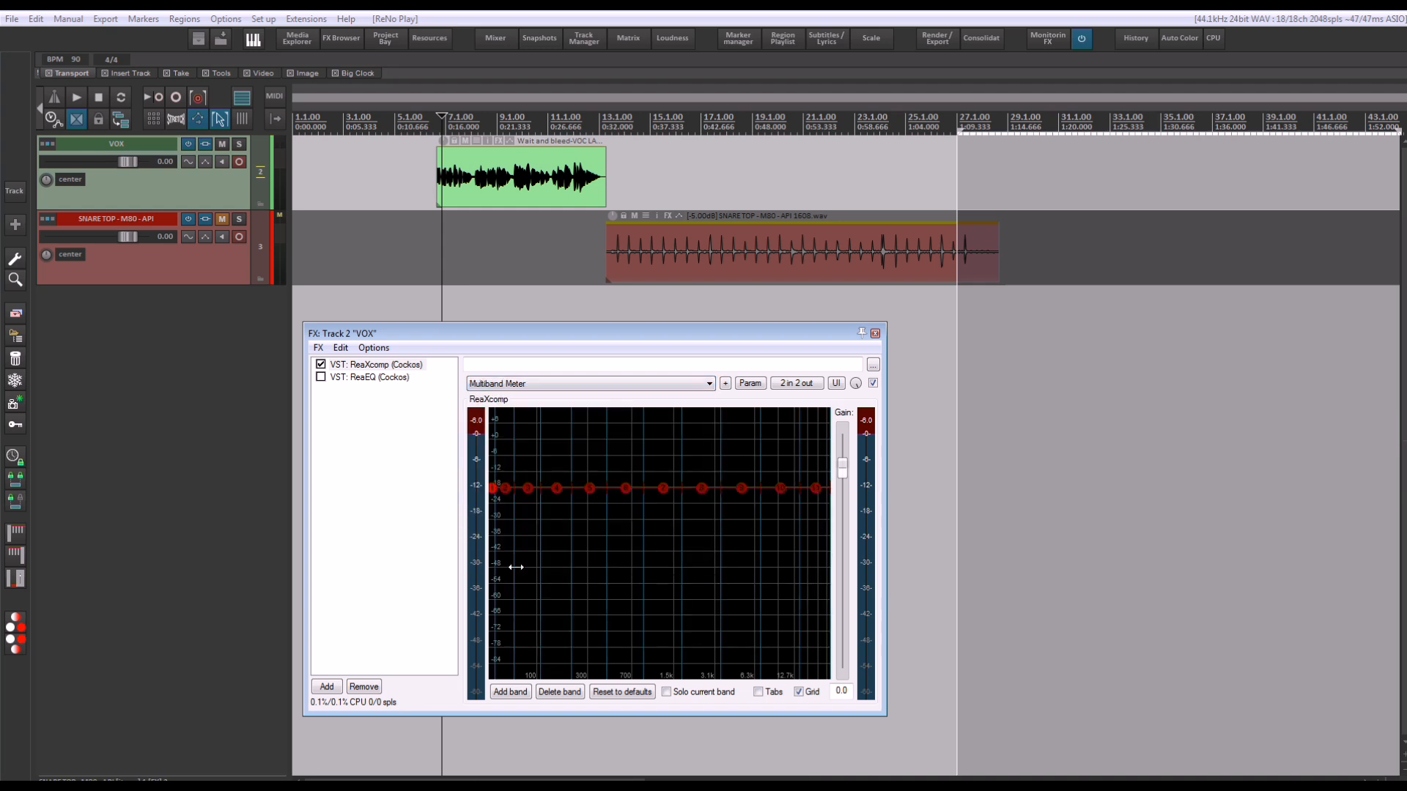
{"action": "key", "text": "space"}
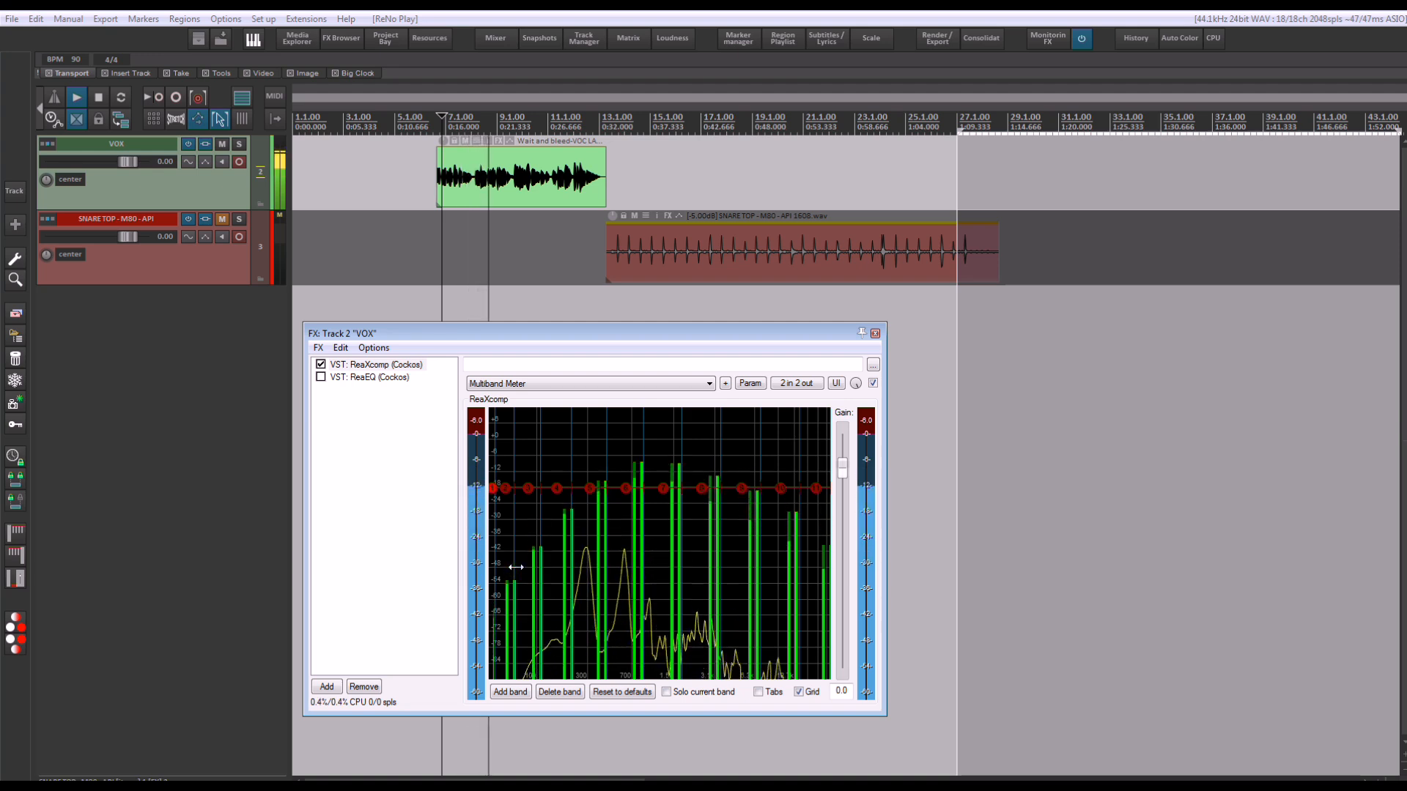
{"action": "key", "text": "space"}
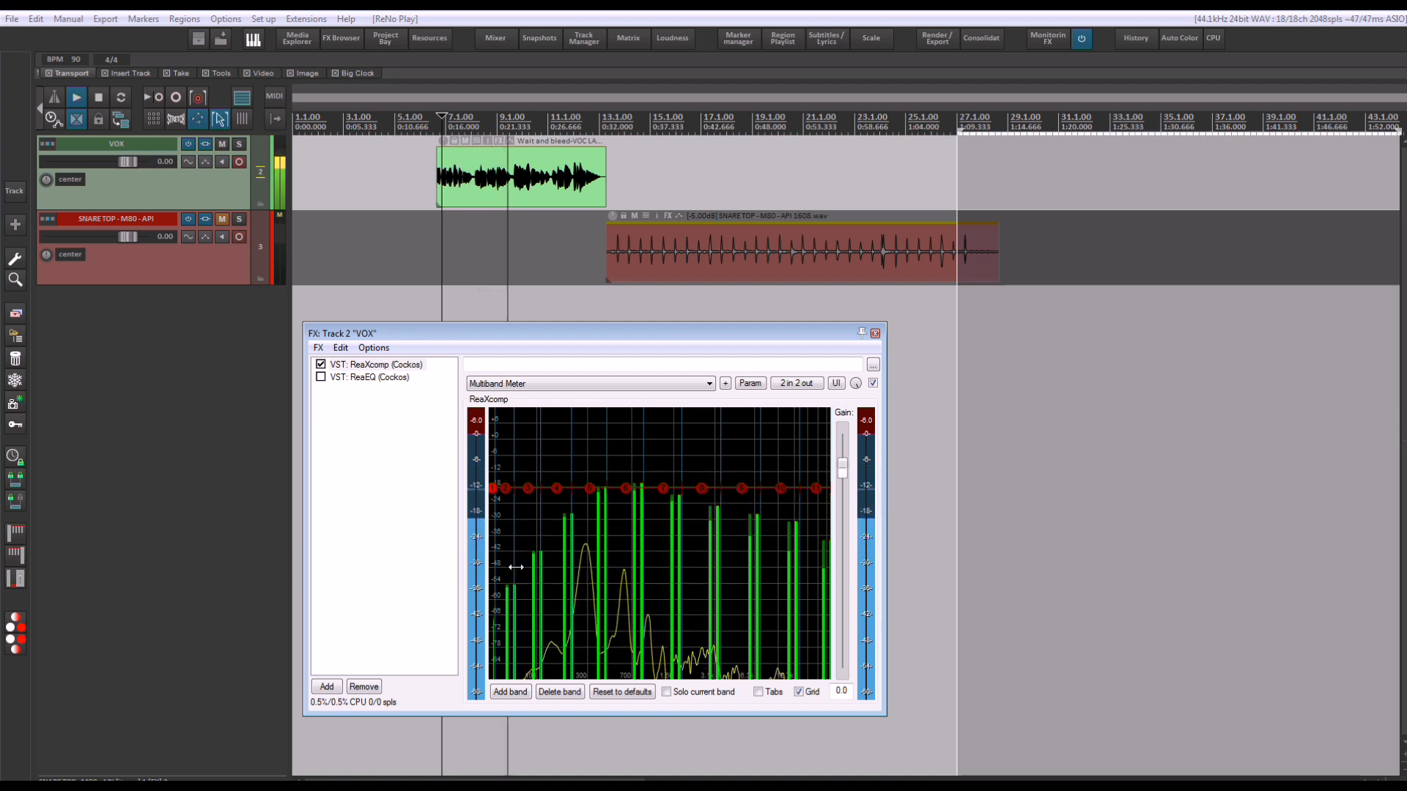
Show the band tabs and examine the frequency and RMS size settings of bands 2 to 10
{"action": "left_click", "coordinate": [759, 693]}
{"action": "left_click", "coordinate": [546, 507]}
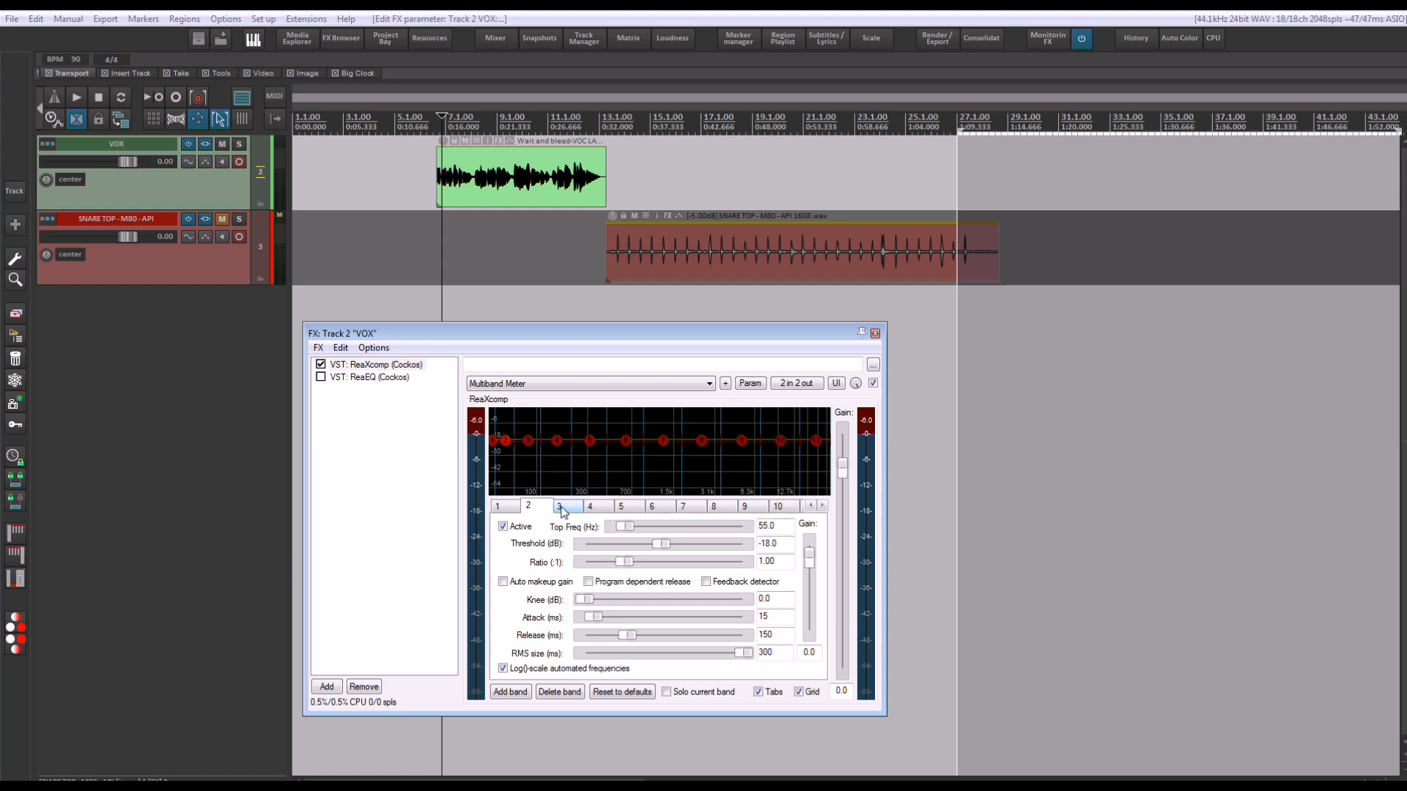
{"action": "left_click", "coordinate": [563, 510]}
{"action": "left_click", "coordinate": [592, 510]}
{"action": "left_click", "coordinate": [622, 509]}
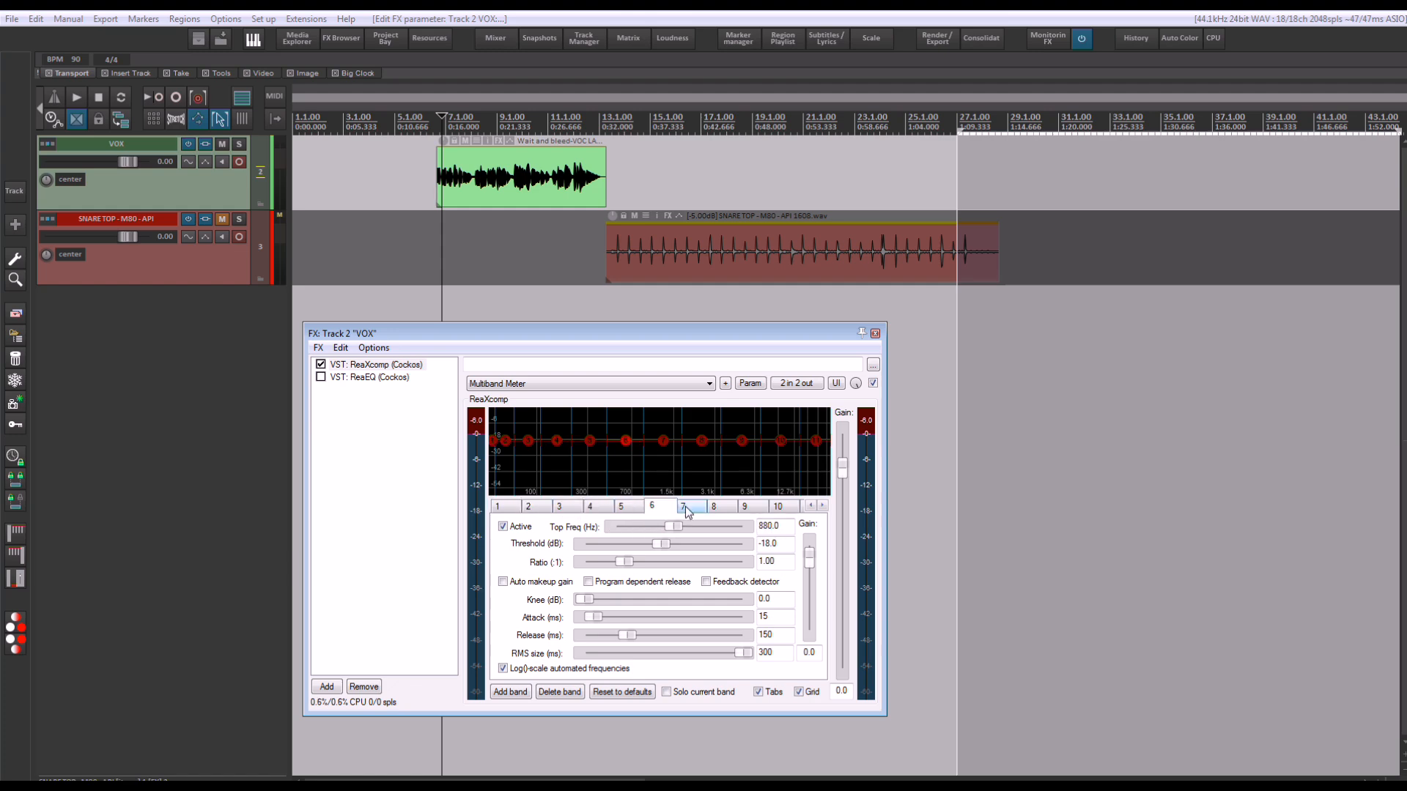
{"action": "left_click", "coordinate": [685, 507]}
{"action": "left_click", "coordinate": [715, 508]}
{"action": "left_click", "coordinate": [745, 507]}
{"action": "left_click", "coordinate": [779, 507]}
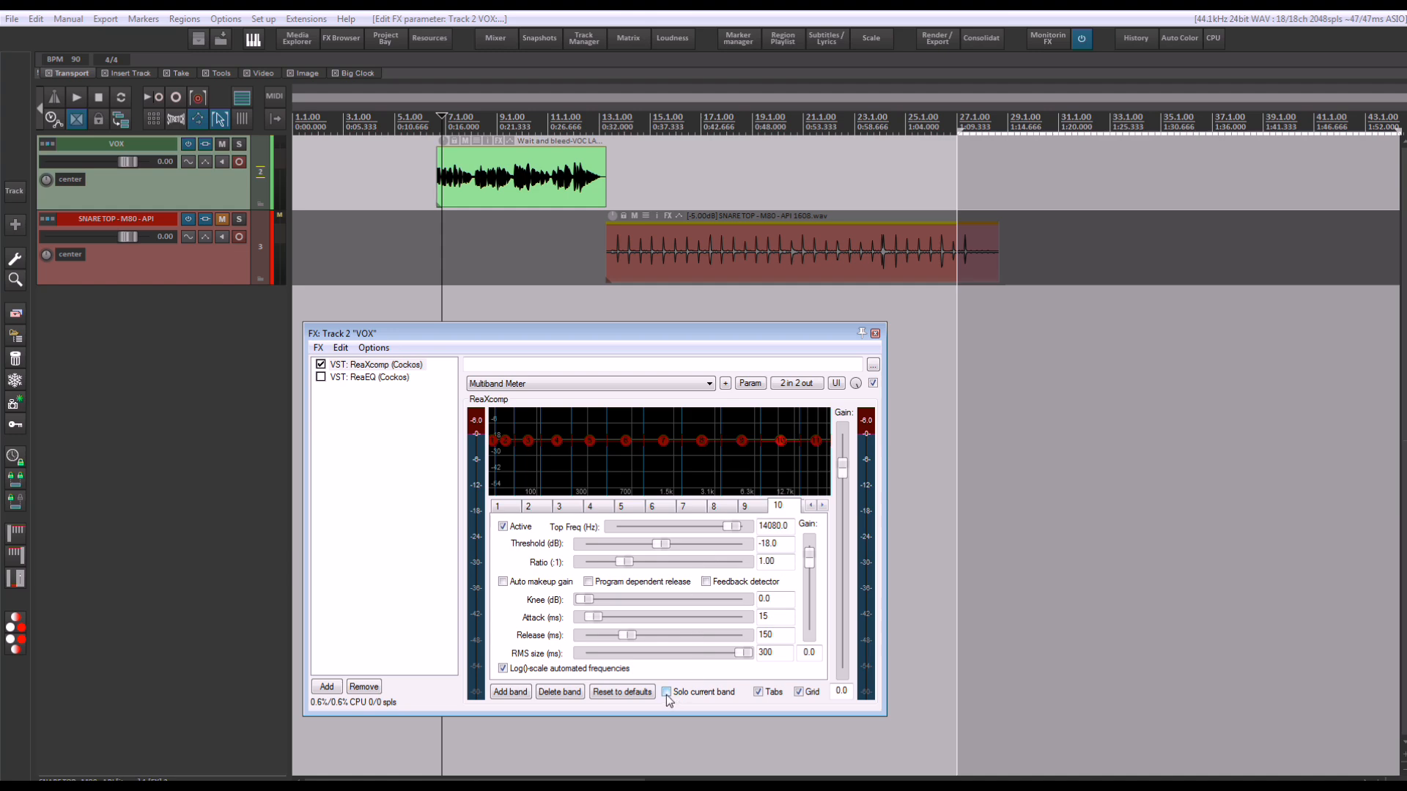
Hide the band tabs and play the vocal again to watch the multiband meter
{"action": "left_click", "coordinate": [758, 692]}
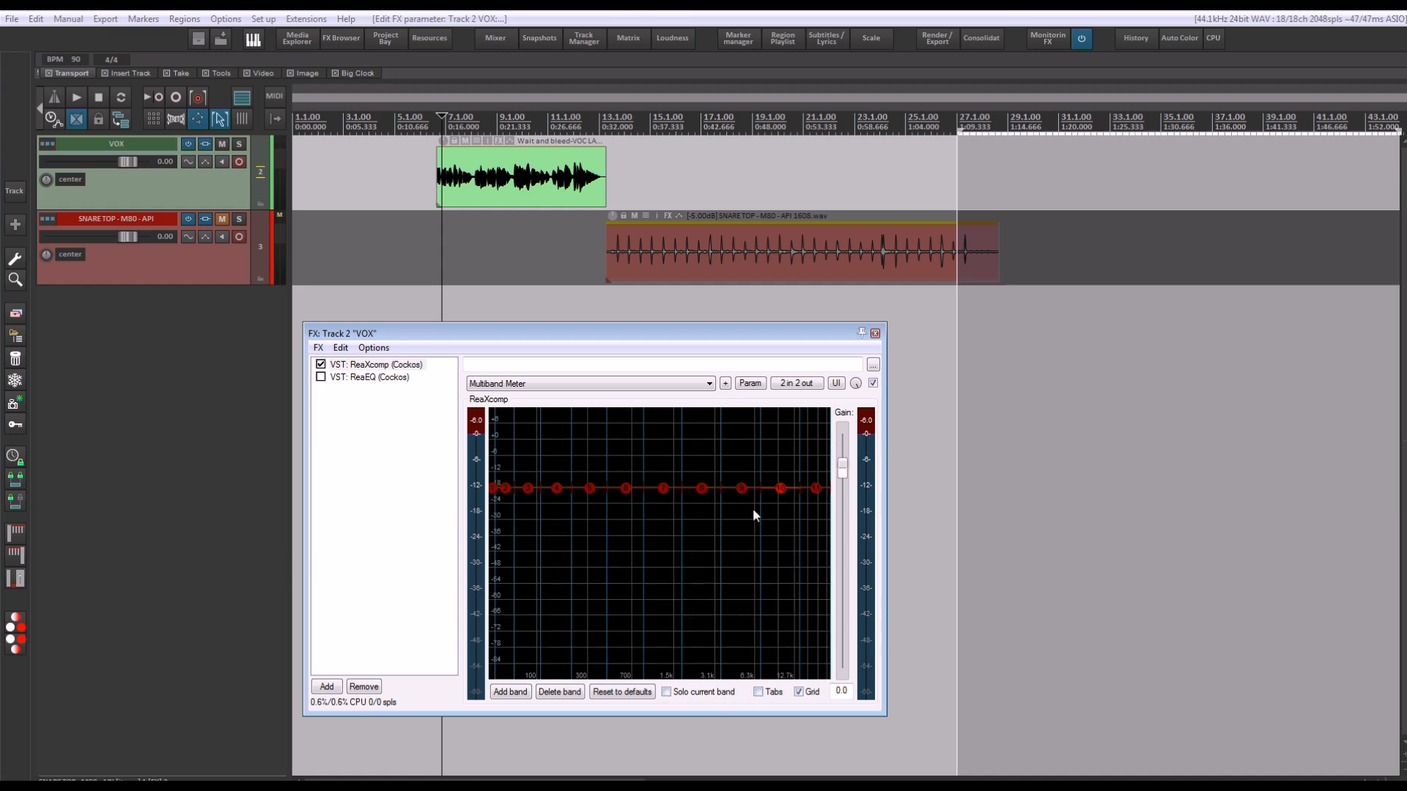
{"action": "key", "text": "space"}
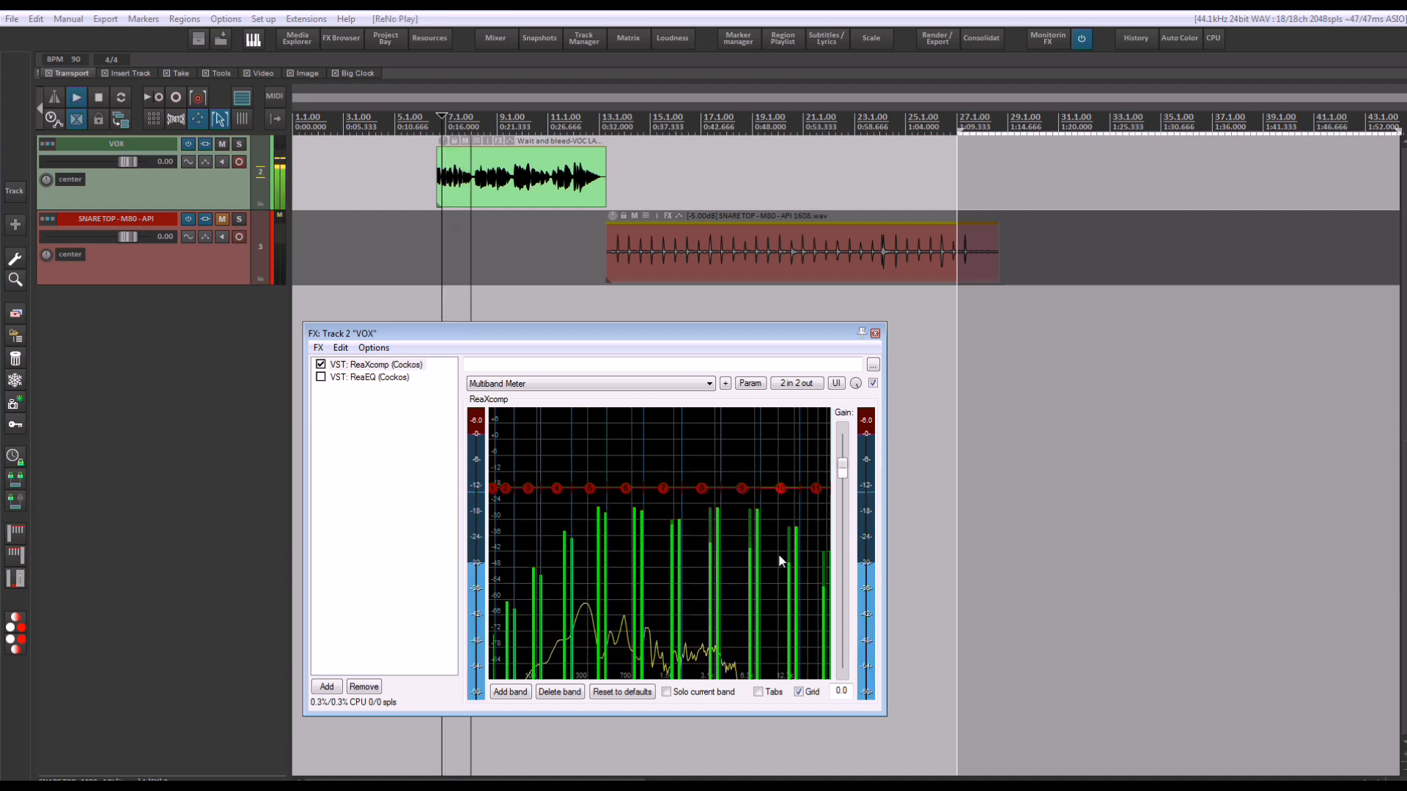
{"action": "key", "text": "space"}
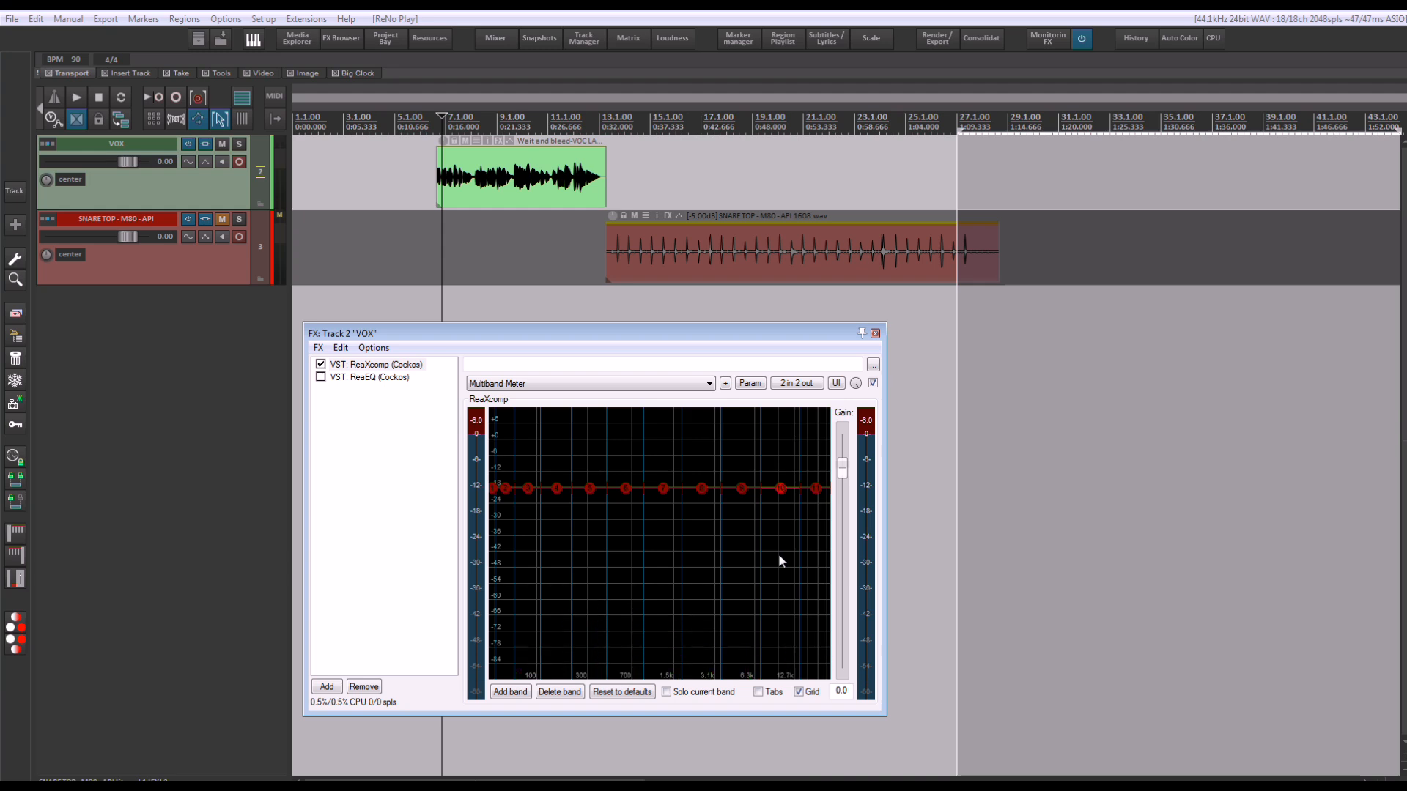
Reset ReaXcomp to its factory default and reduce it to one band with a top frequency of 24000 Hz
{"action": "left_click", "coordinate": [644, 383]}
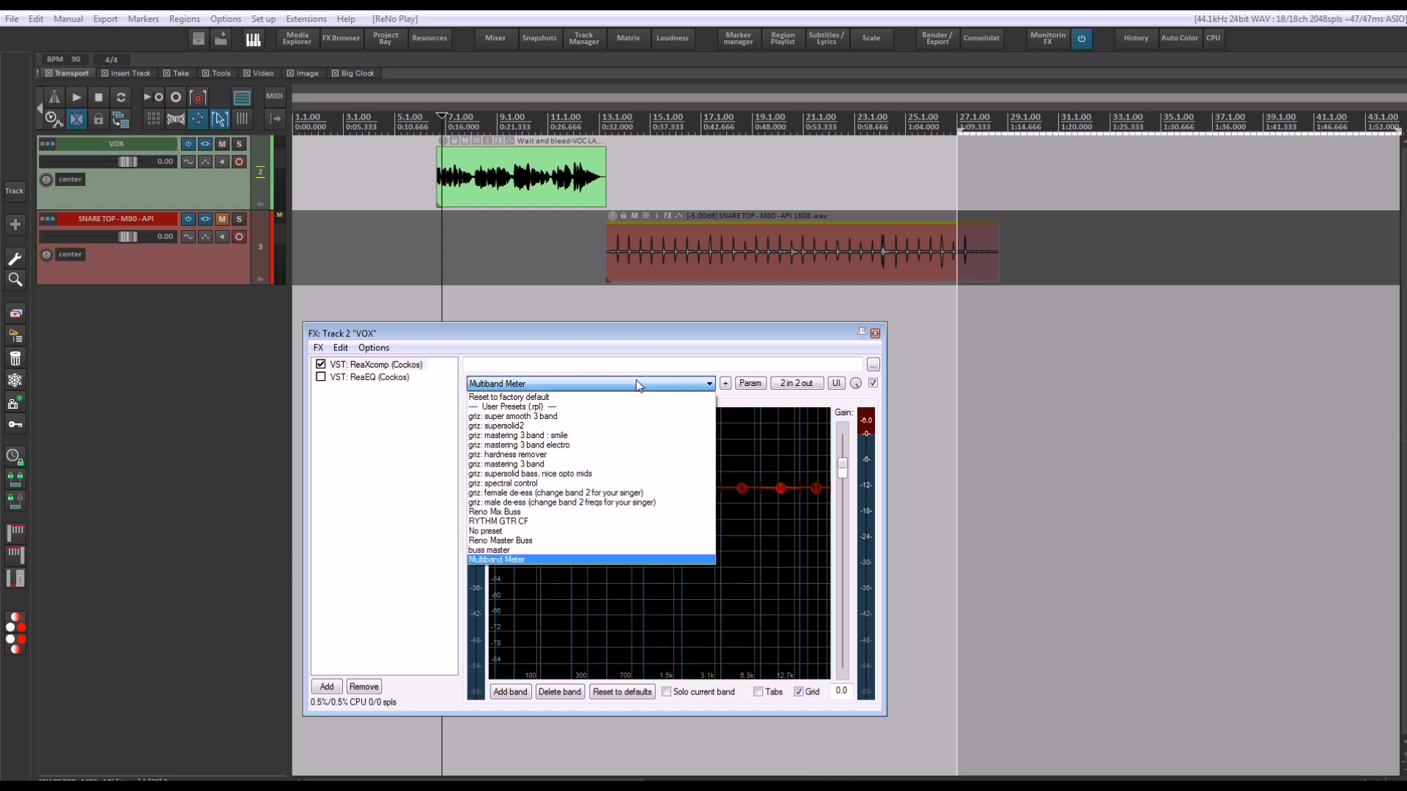
{"action": "left_click", "coordinate": [529, 397]}
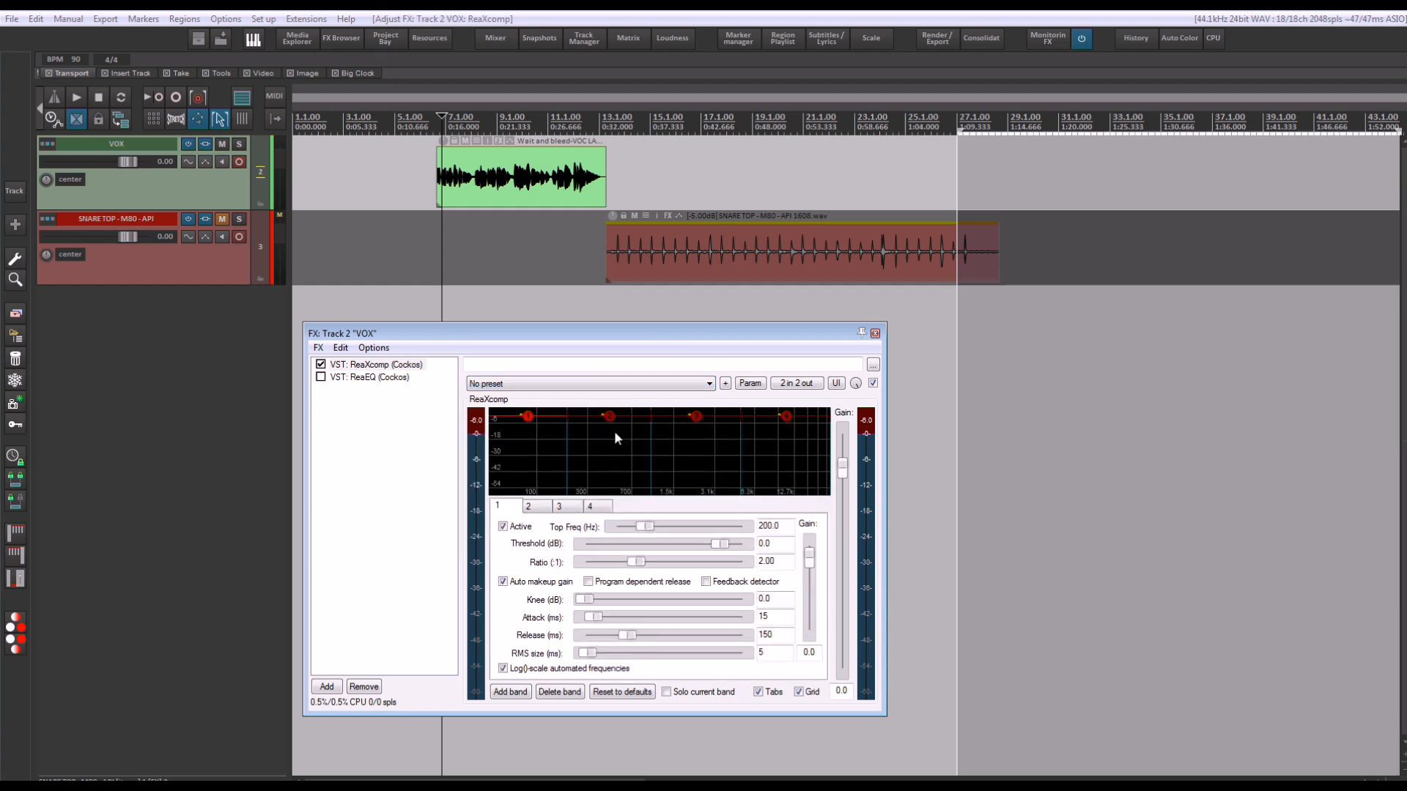
{"action": "left_click", "coordinate": [601, 507]}
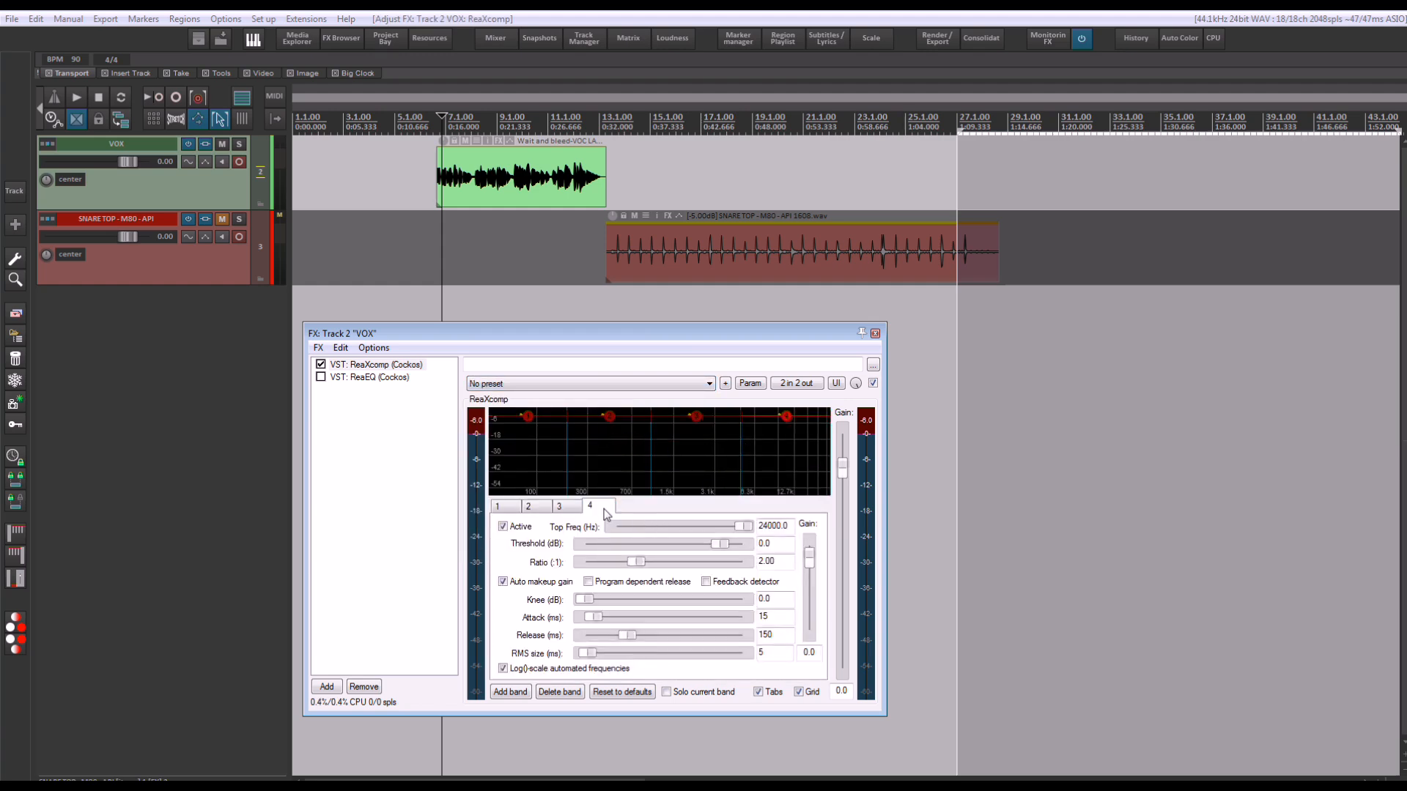
{"action": "left_click", "coordinate": [551, 693]}
{"action": "left_click", "coordinate": [551, 692]}
{"action": "left_click", "coordinate": [551, 692]}
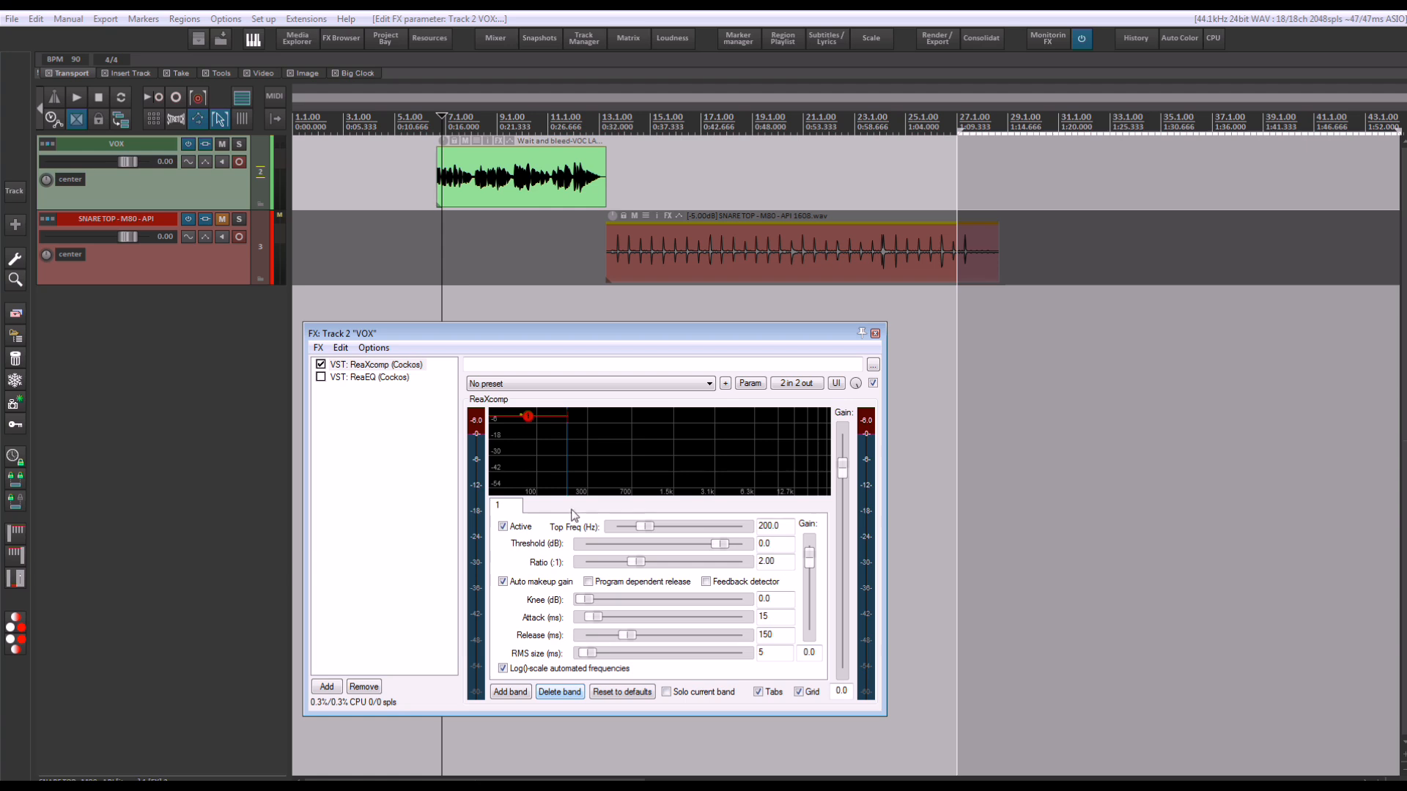
{"action": "left_click_drag", "start_coordinate": [567, 460], "coordinate": [828, 459]}
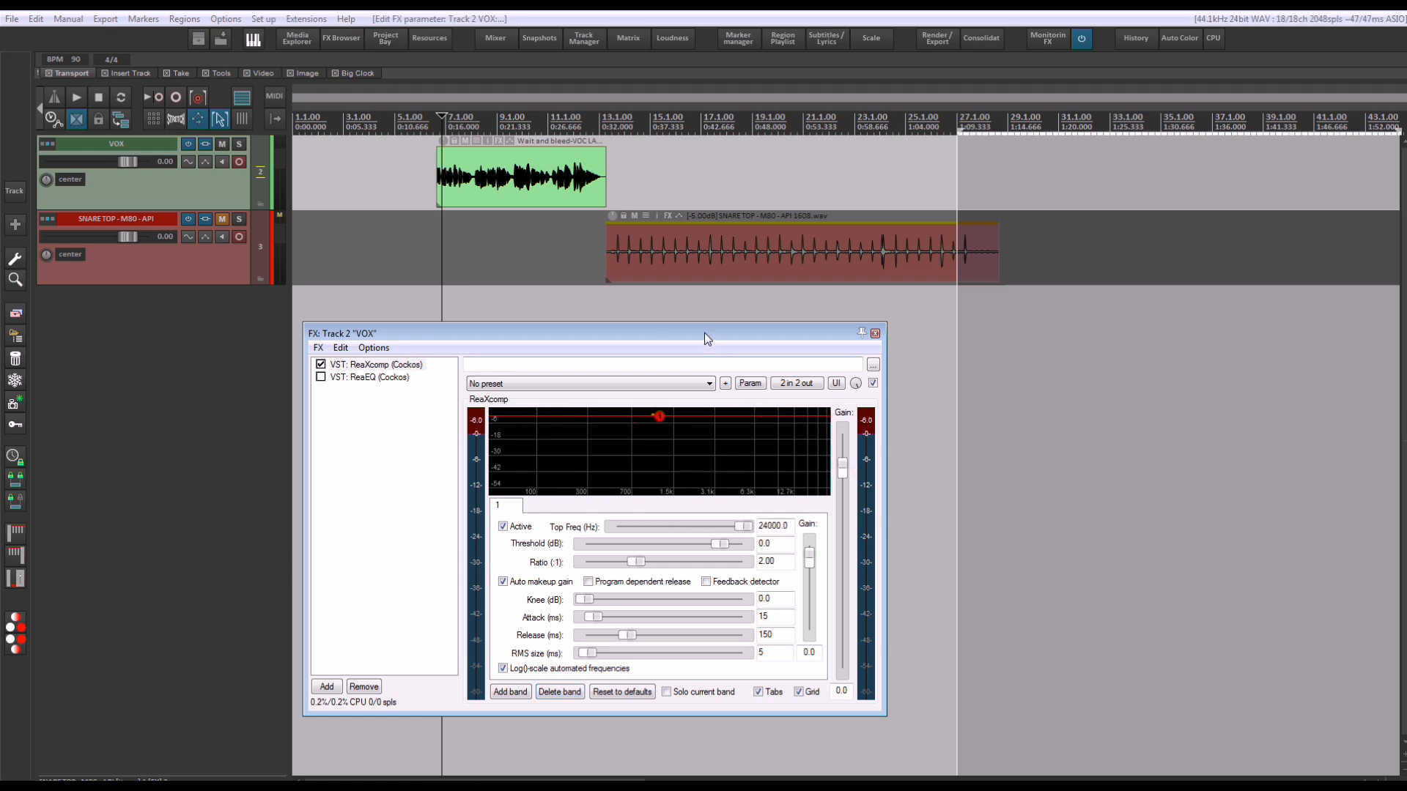
Mute the VOX track, unmute and solo the SNARE TOP track, and play from the start of the snare clip
{"action": "left_click_drag", "start_coordinate": [705, 333], "coordinate": [749, 359]}
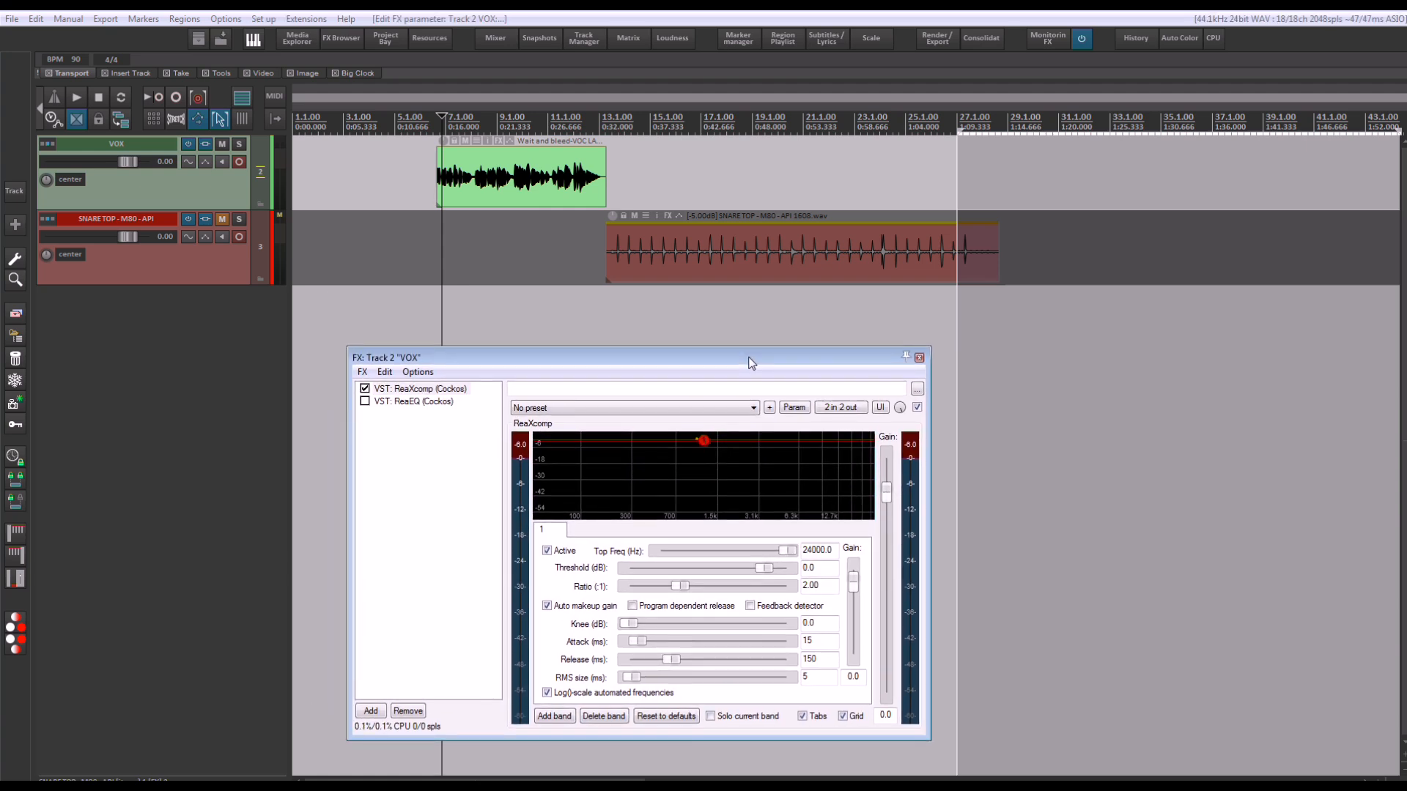
{"action": "left_click", "coordinate": [608, 122]}
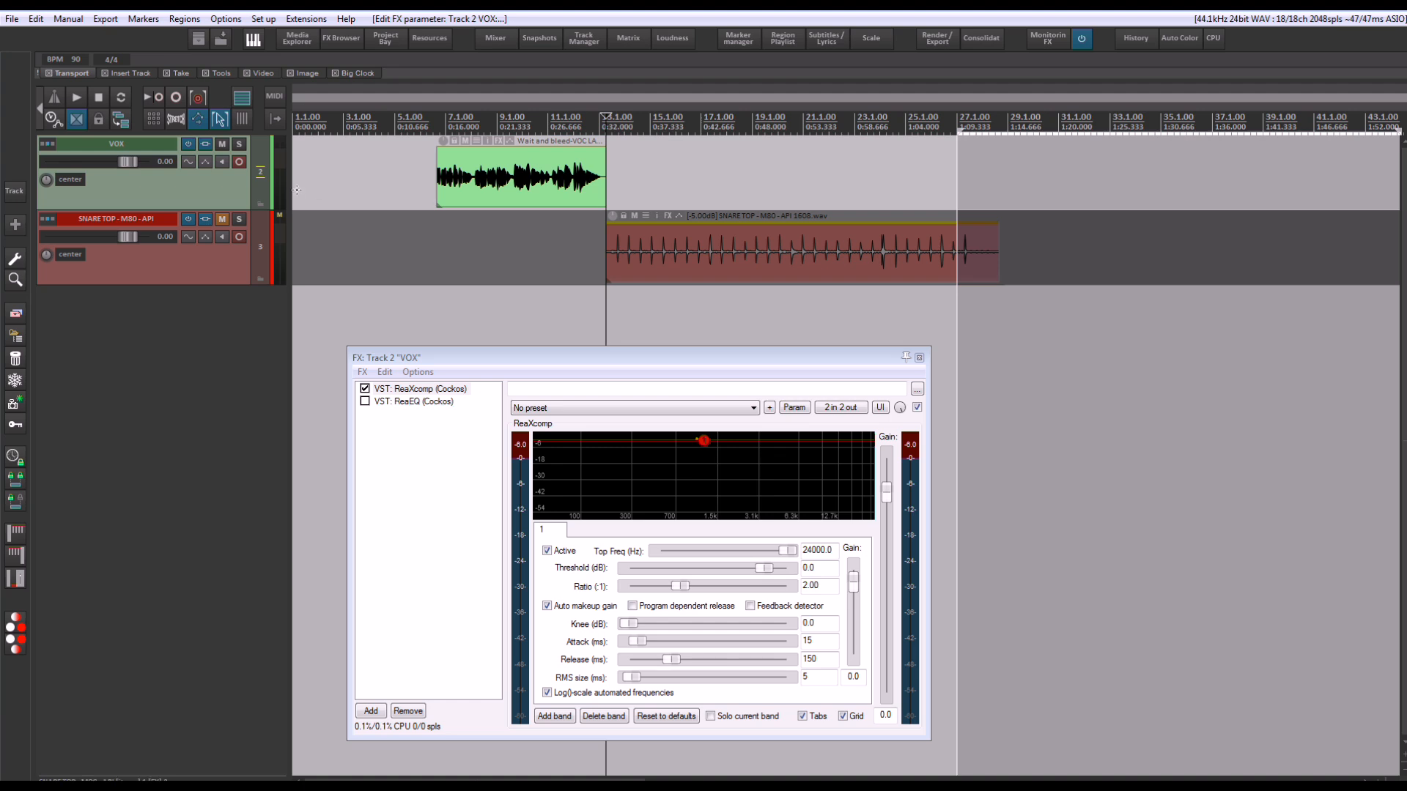
{"action": "left_click", "coordinate": [222, 218]}
{"action": "left_click", "coordinate": [239, 218]}
{"action": "left_click", "coordinate": [222, 143]}
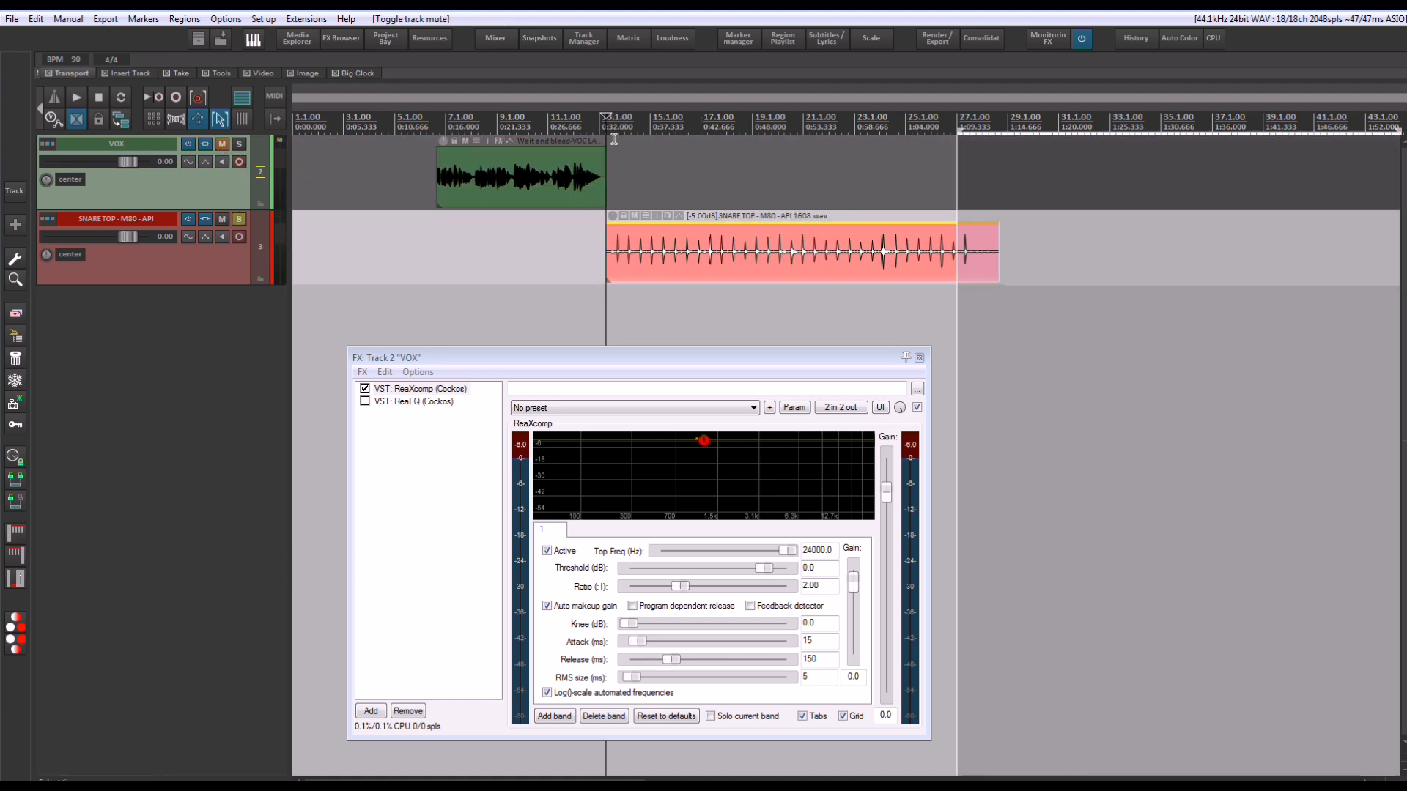
{"action": "key", "text": "space"}
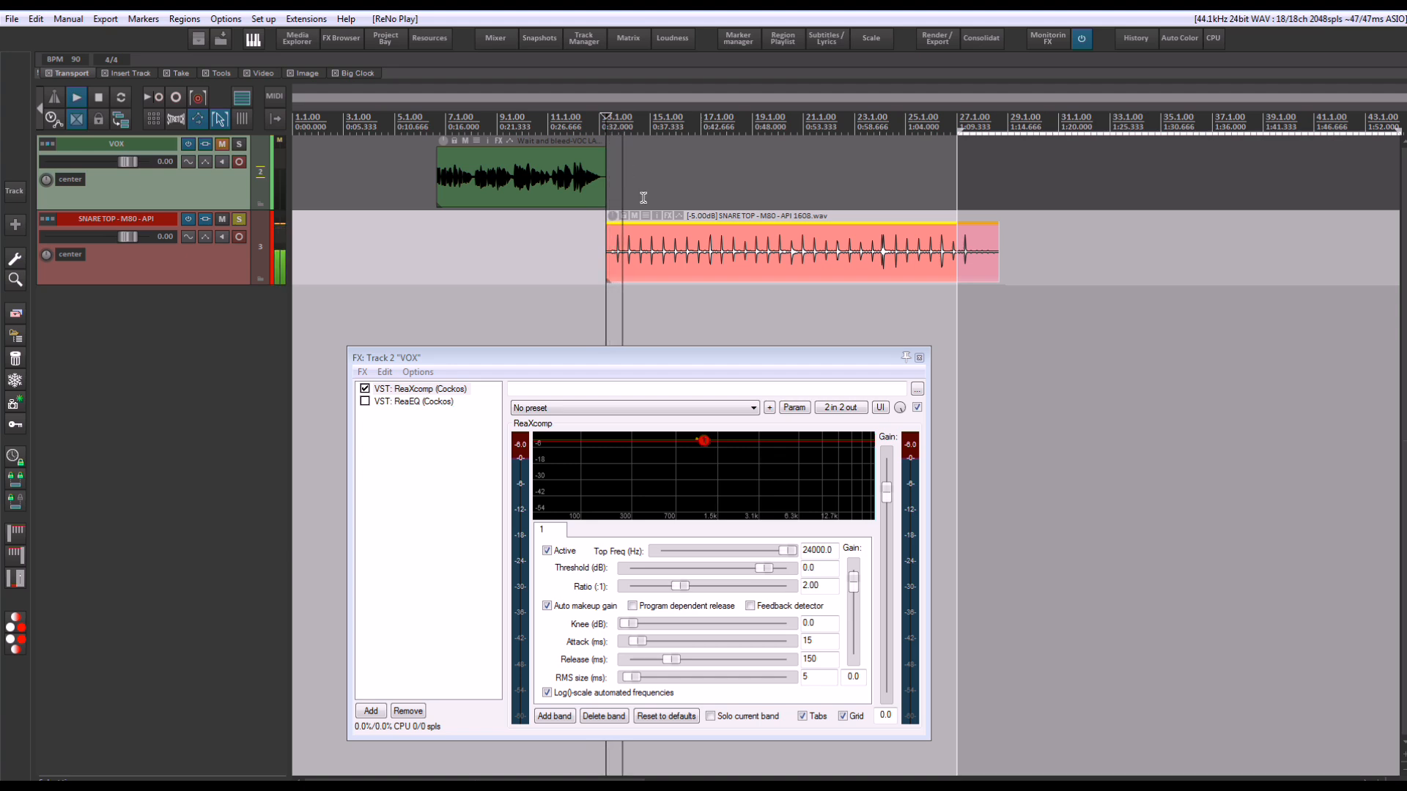
Close the VOX effects window and open the SNARE TOP track's effects chain, removing an effect so that only ReaXcomp remains
{"action": "left_click", "coordinate": [468, 350]}
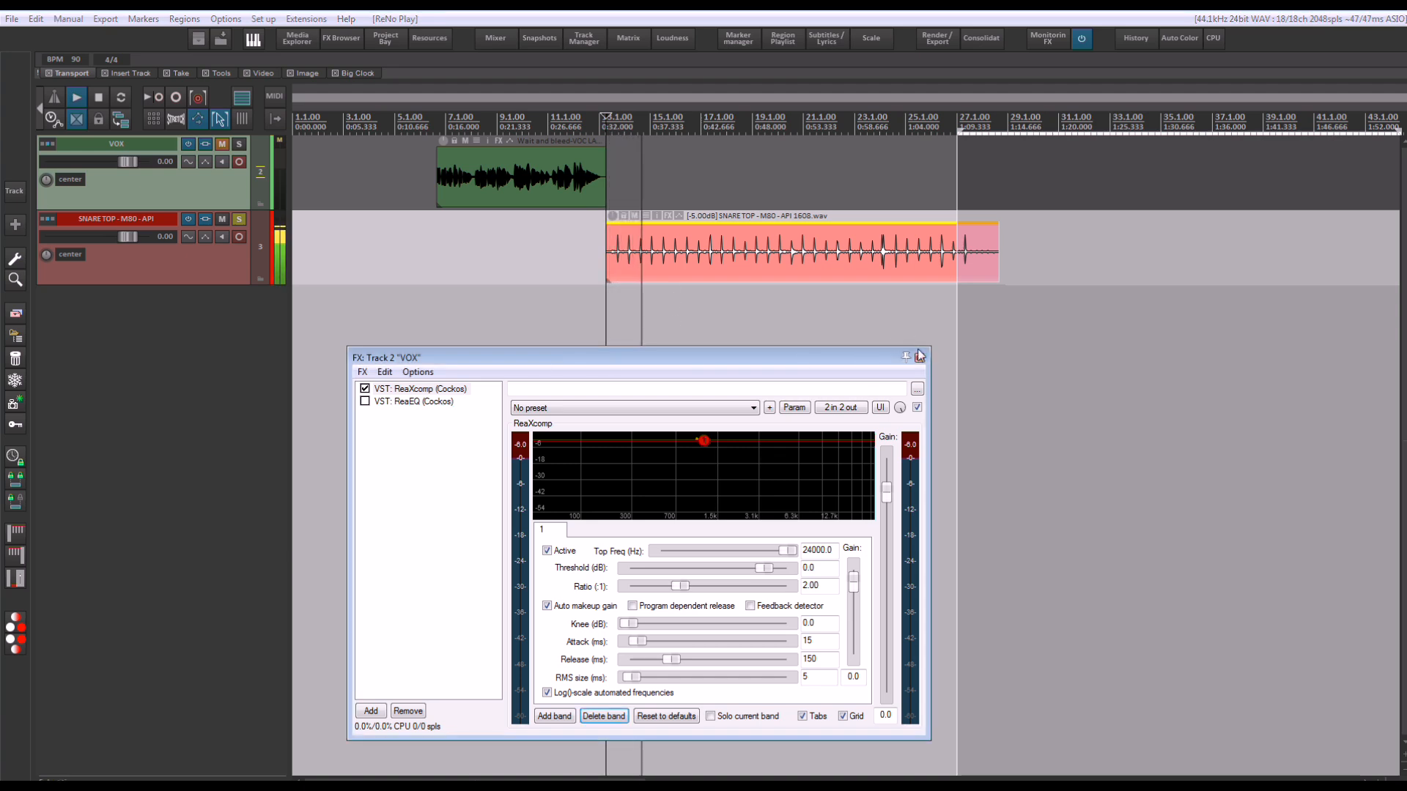
{"action": "left_click_drag", "start_coordinate": [792, 358], "coordinate": [784, 277]}
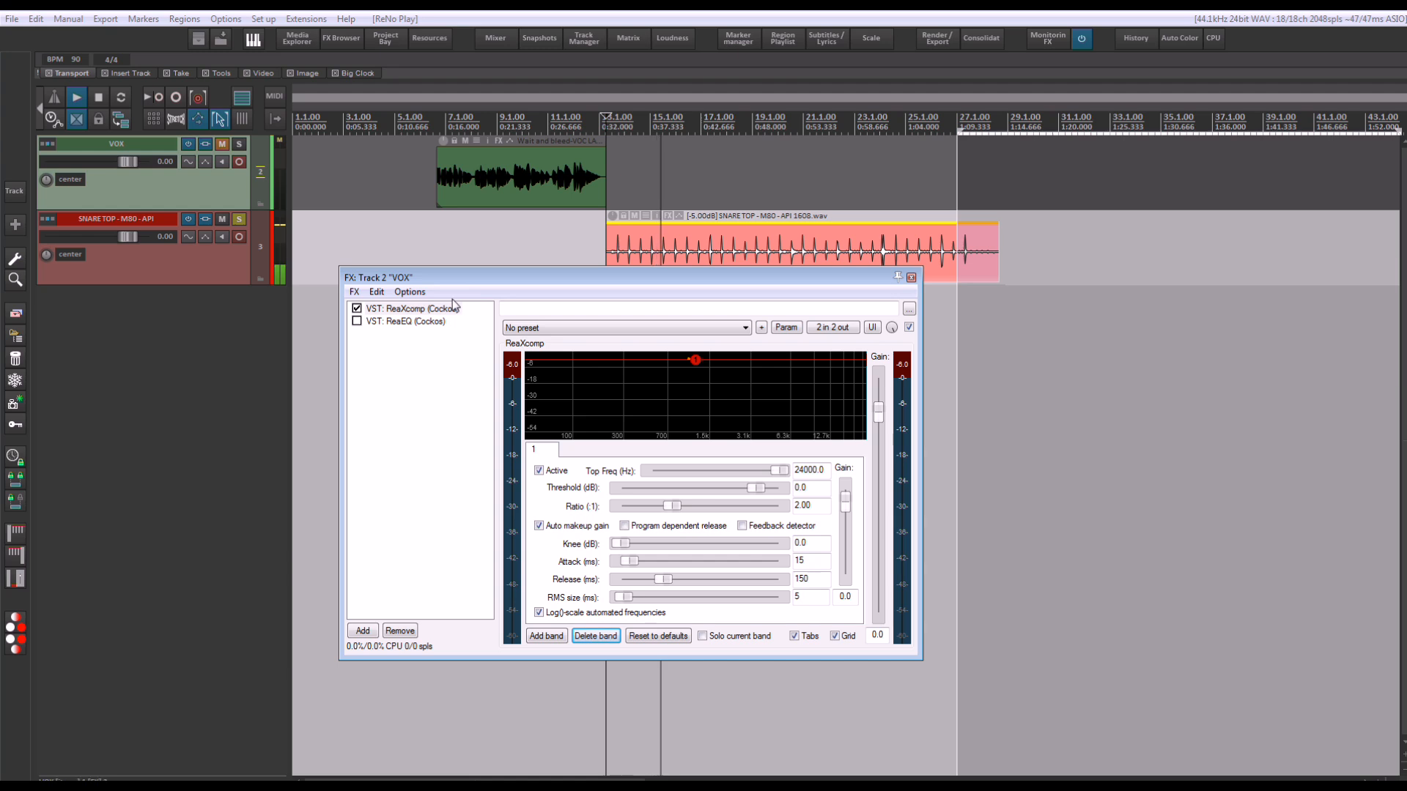
{"action": "key", "text": "Escape"}
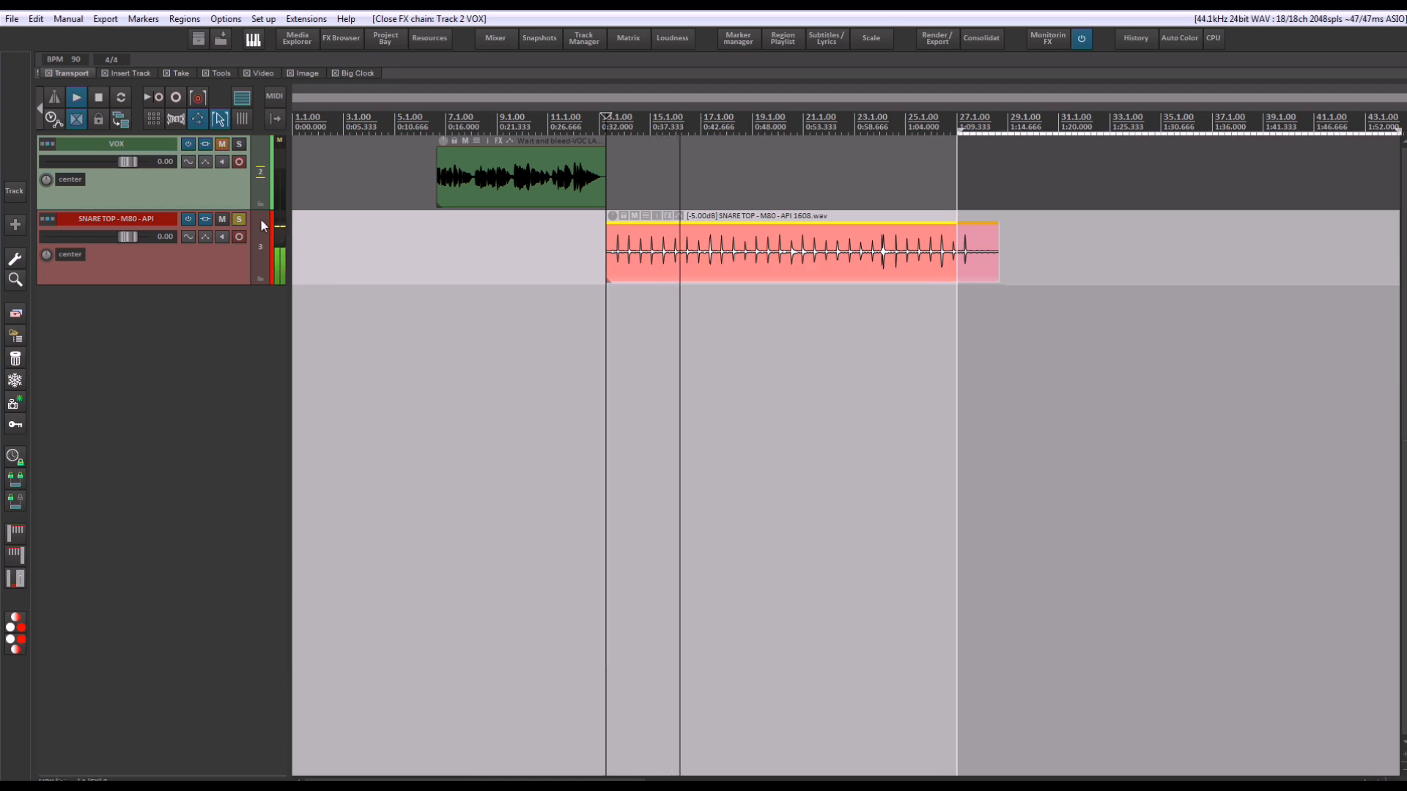
{"action": "left_click", "coordinate": [208, 219]}
{"action": "left_click_drag", "start_coordinate": [880, 113], "coordinate": [696, 274]}
{"action": "left_click", "coordinate": [464, 628]}
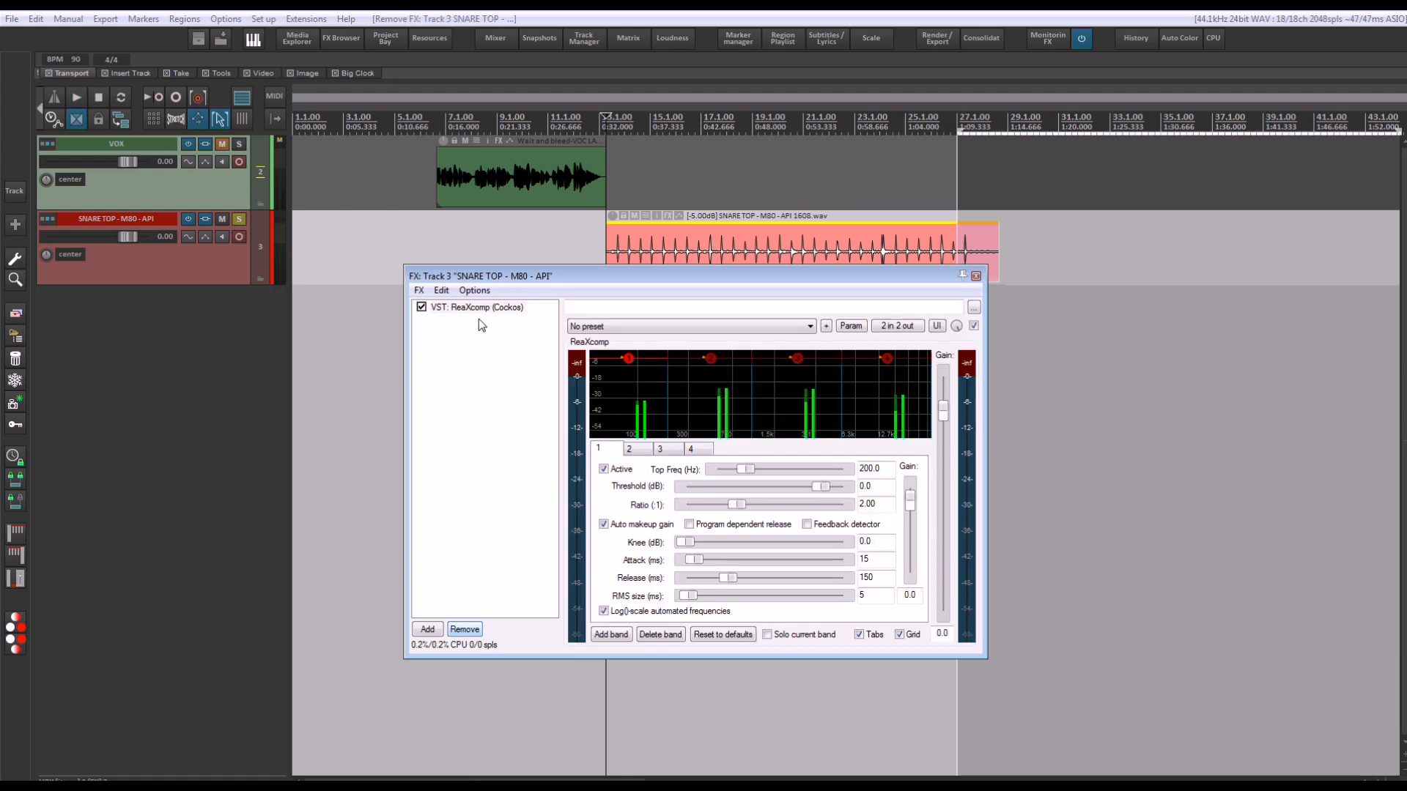
{"action": "left_click_drag", "start_coordinate": [724, 272], "coordinate": [633, 324]}
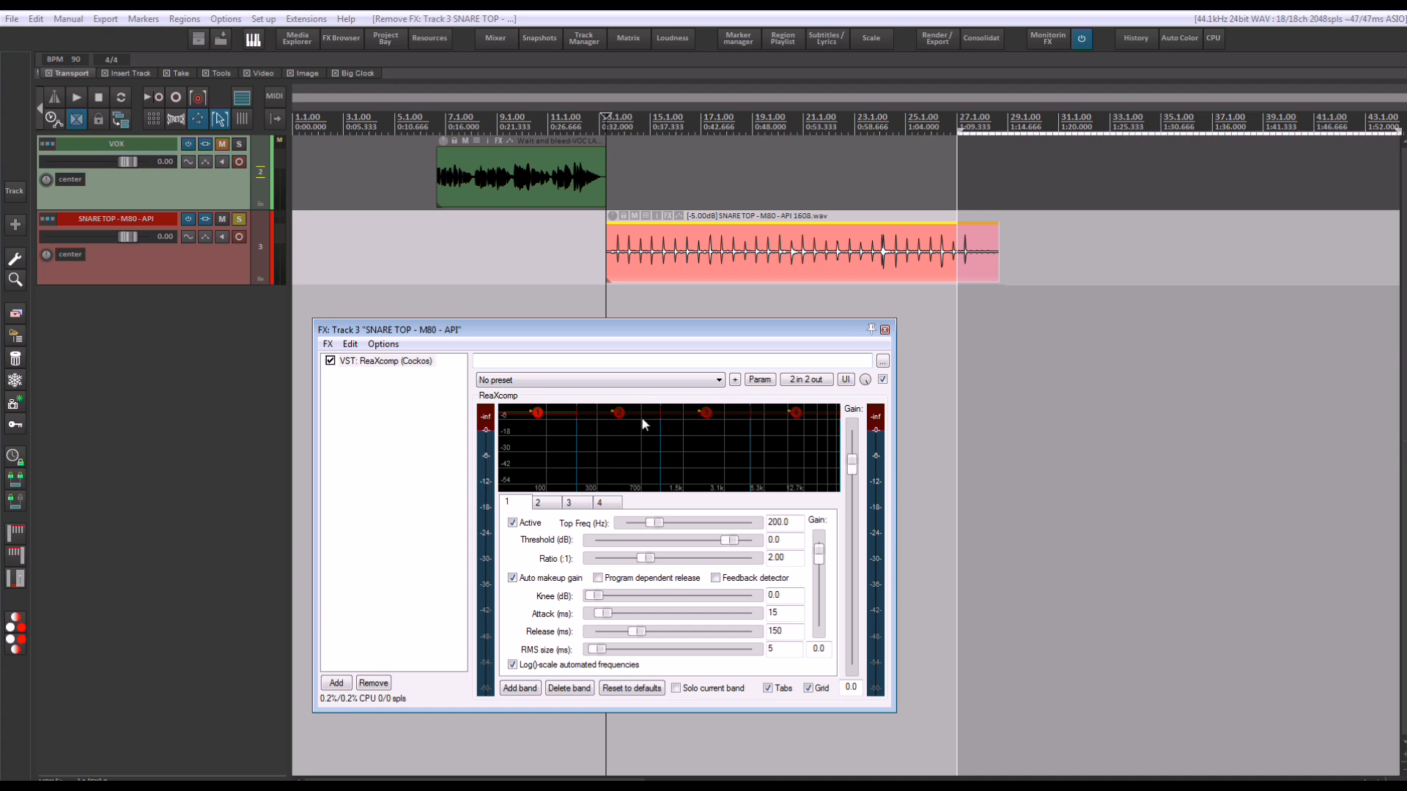
Delete three bands from the snare's ReaXcomp and extend the remaining band's top frequency to 24000 Hz
{"action": "left_click", "coordinate": [804, 420]}
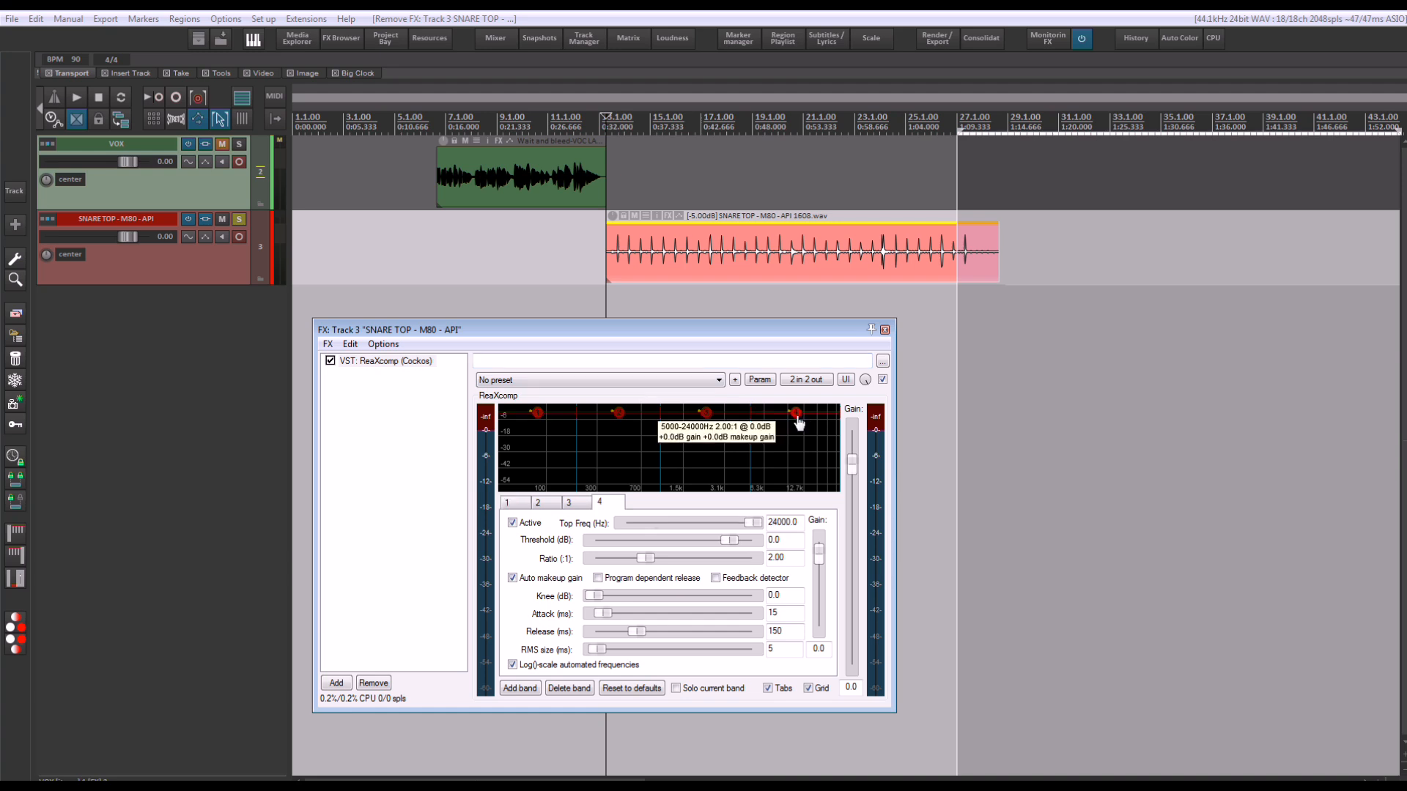
{"action": "left_click", "coordinate": [574, 685]}
{"action": "left_click", "coordinate": [574, 685]}
{"action": "left_click", "coordinate": [575, 685]}
{"action": "left_click_drag", "start_coordinate": [578, 465], "coordinate": [905, 458]}
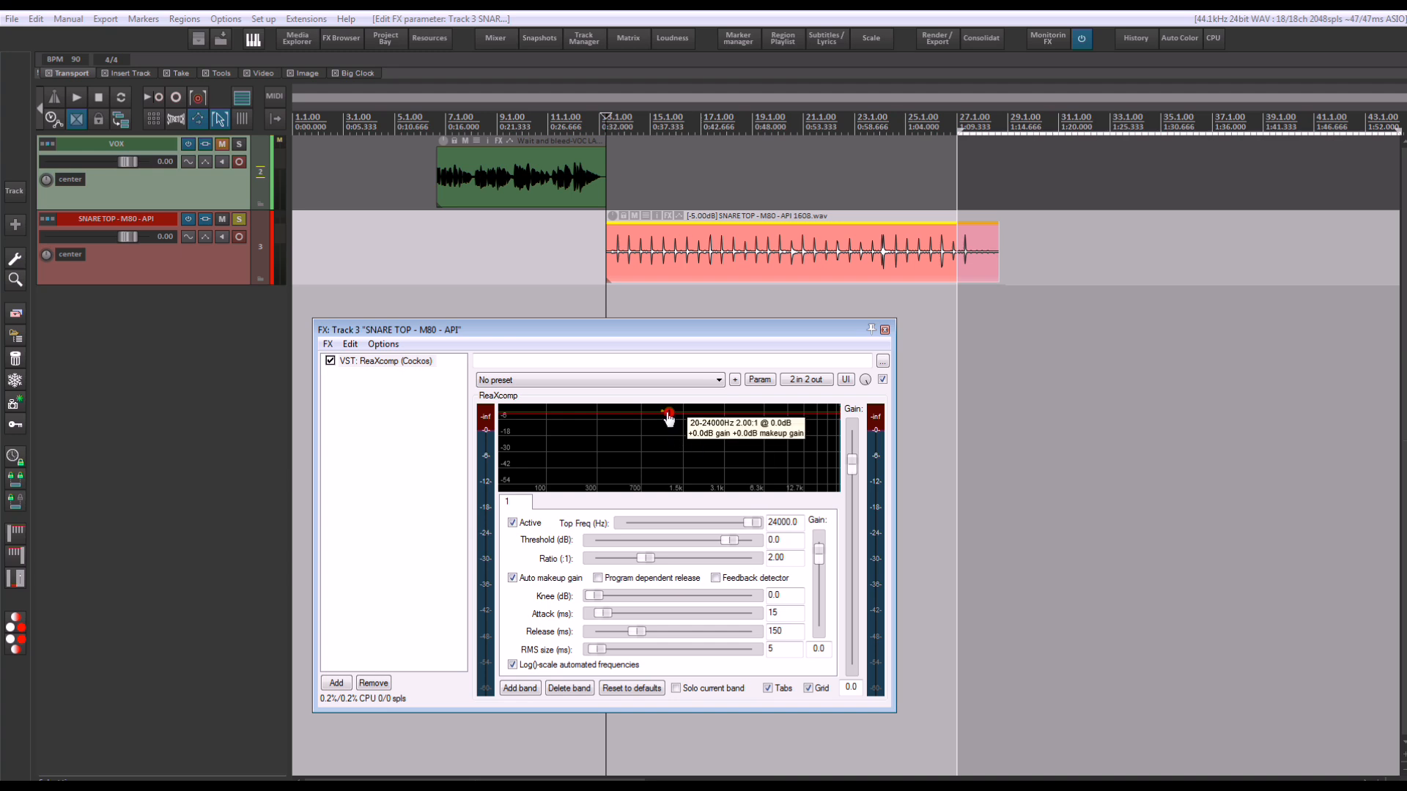
Set the snare band's ratio to 1.00 and its threshold to about -17.6 dB
{"action": "left_click_drag", "start_coordinate": [669, 418], "coordinate": [671, 432]}
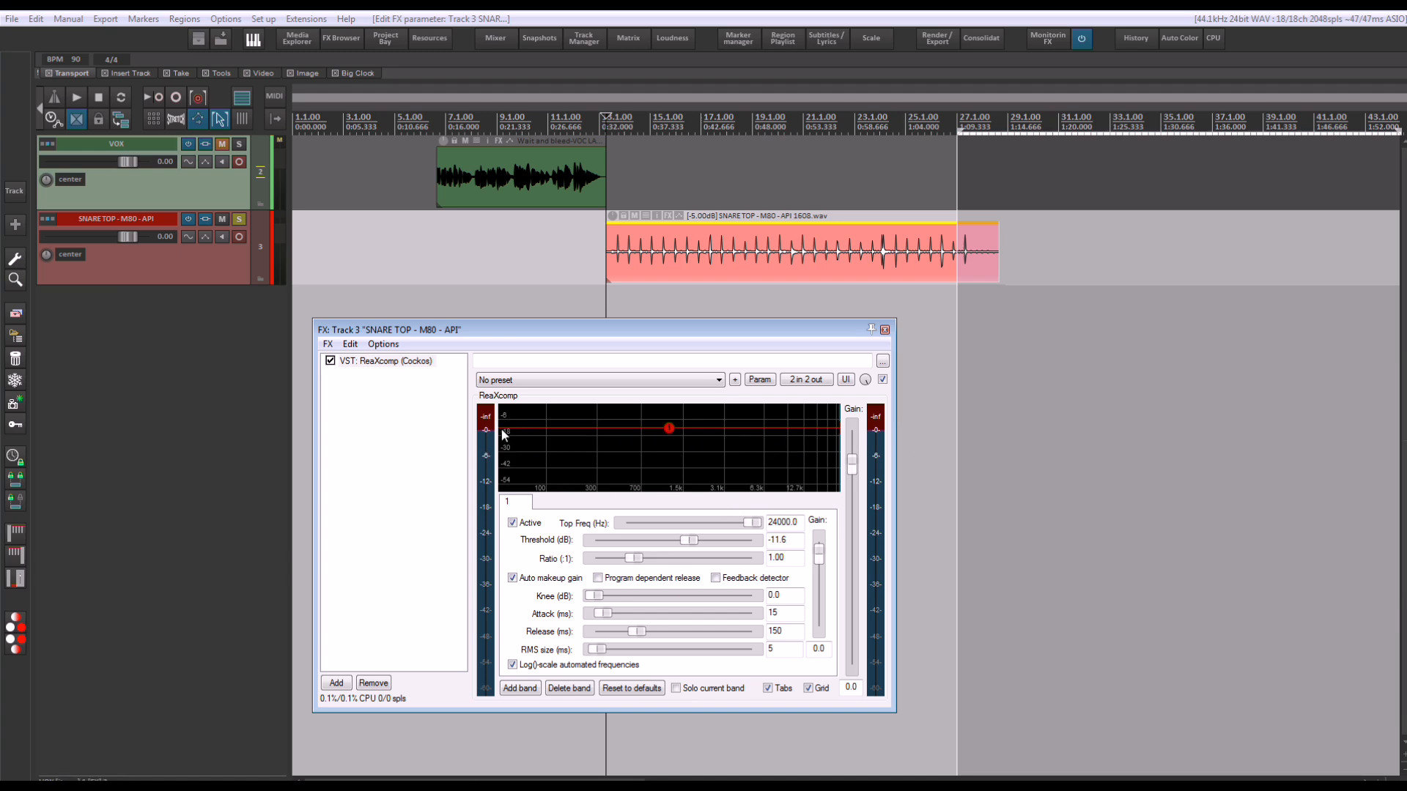
{"action": "mouse_move", "coordinate": [751, 518]}
{"action": "left_mouse_down"}
{"action": "mouse_move", "coordinate": [609, 520]}
{"action": "mouse_move", "coordinate": [998, 540]}
{"action": "left_mouse_up"}
{"action": "left_click_drag", "start_coordinate": [744, 328], "coordinate": [756, 278]}
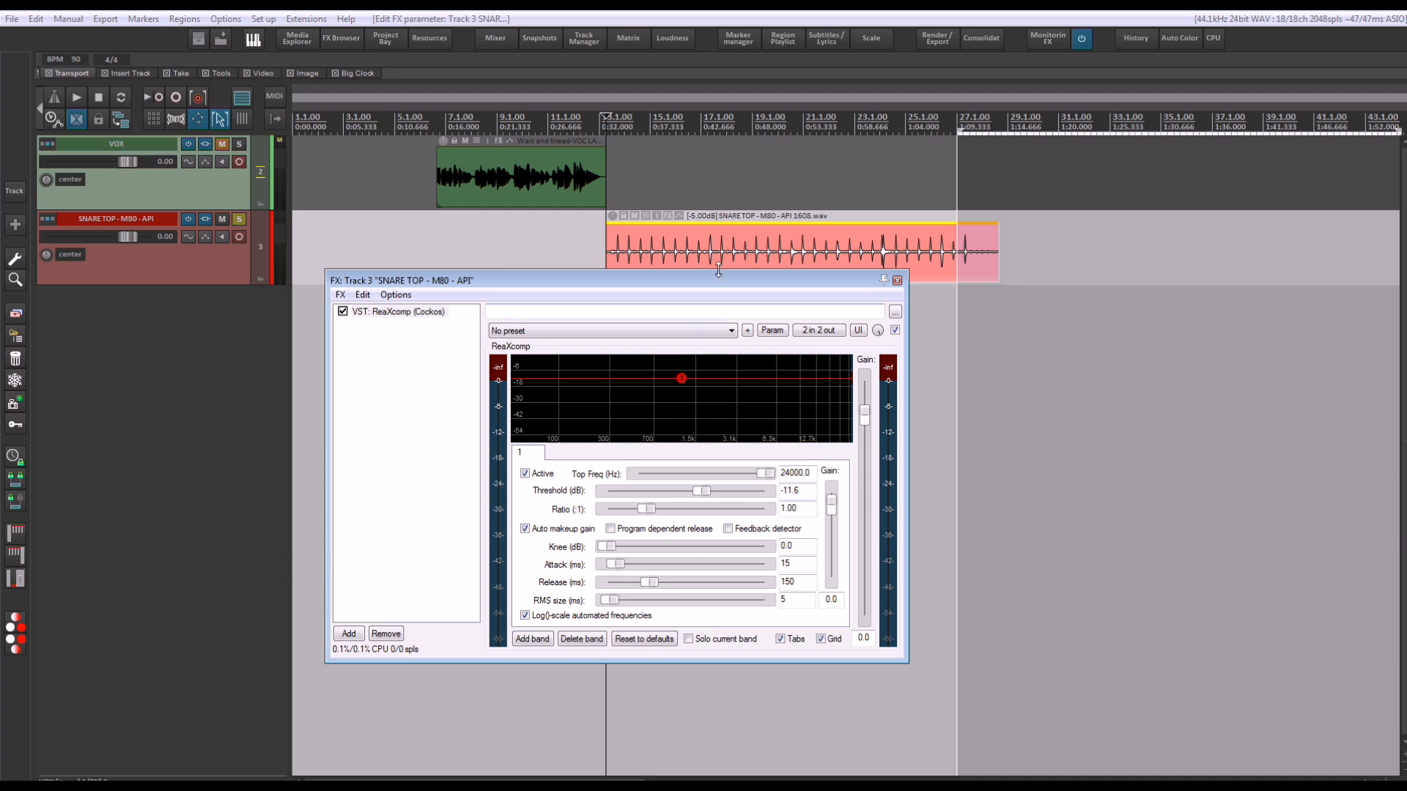
{"action": "left_click_drag", "start_coordinate": [720, 277], "coordinate": [751, 300]}
{"action": "left_click_drag", "start_coordinate": [714, 402], "coordinate": [713, 411]}
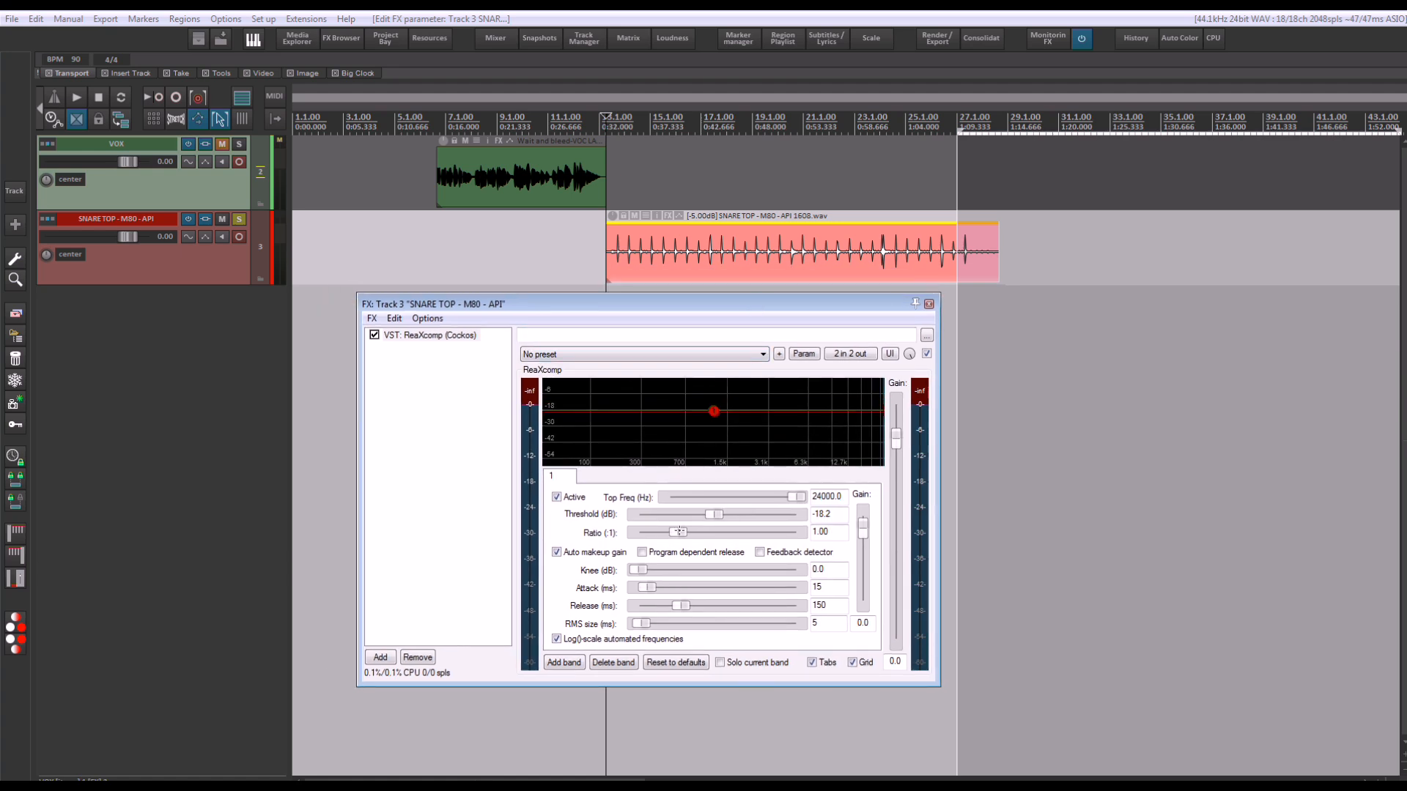
{"action": "left_click_drag", "start_coordinate": [680, 532], "coordinate": [677, 531]}
{"action": "mouse_move", "coordinate": [710, 411]}
{"action": "left_mouse_down"}
{"action": "mouse_move", "coordinate": [716, 399]}
{"action": "mouse_move", "coordinate": [713, 417]}
{"action": "left_mouse_up"}
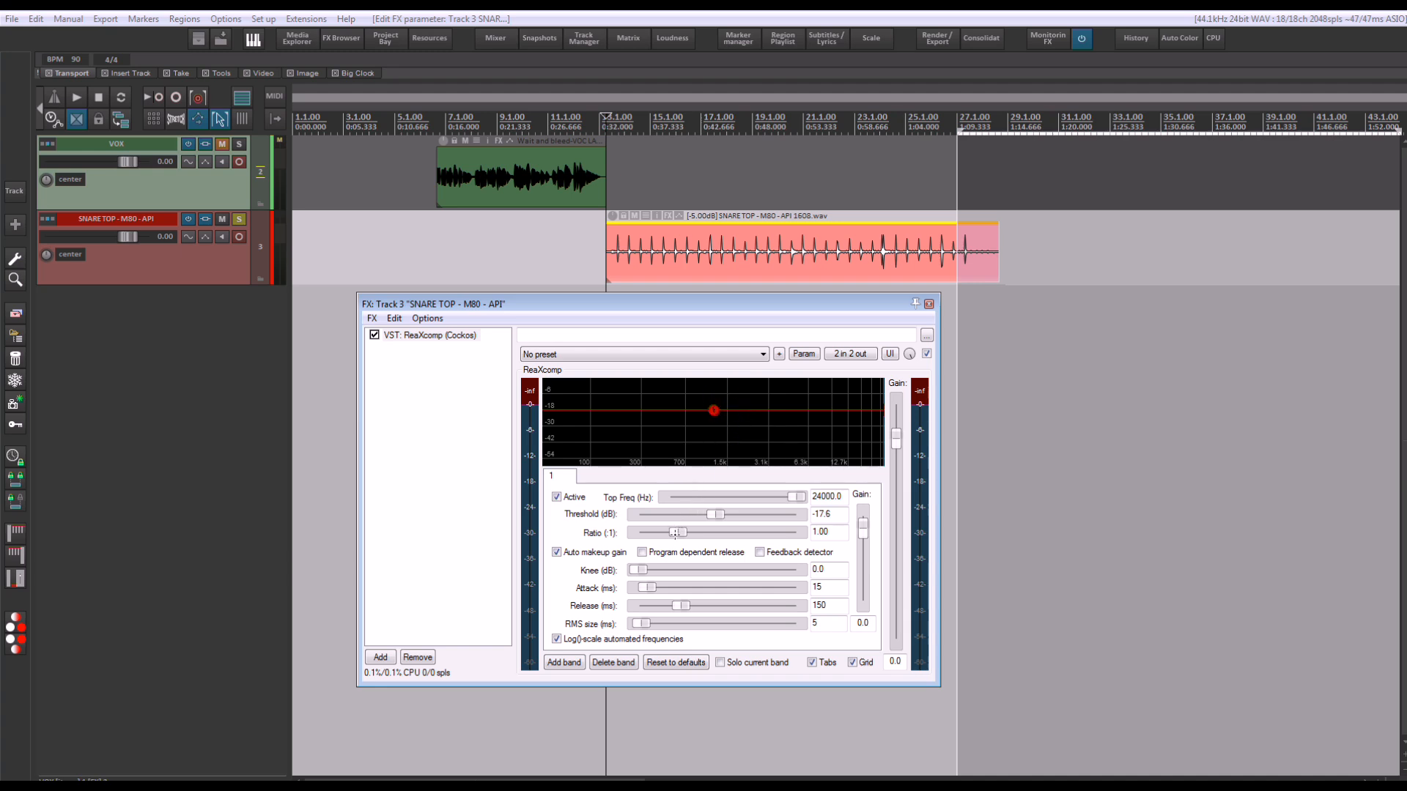
Set the snare band's ratio to 4
{"action": "mouse_move", "coordinate": [678, 532]}
{"action": "left_mouse_down"}
{"action": "mouse_move", "coordinate": [763, 532]}
{"action": "mouse_move", "coordinate": [709, 532]}
{"action": "left_mouse_up"}
{"action": "double_click", "coordinate": [821, 532]}
{"action": "type", "text": "4"}
Vary the snare band's ratio up and down and bring it to 0.91
{"action": "mouse_move", "coordinate": [713, 410]}
{"action": "left_click_drag", "start_coordinate": [700, 532], "coordinate": [714, 533]}
{"action": "mouse_move", "coordinate": [709, 532]}
{"action": "left_mouse_down"}
{"action": "mouse_move", "coordinate": [758, 531]}
{"action": "mouse_move", "coordinate": [698, 530]}
{"action": "left_mouse_up"}
{"action": "left_click_drag", "start_coordinate": [696, 533], "coordinate": [672, 532]}
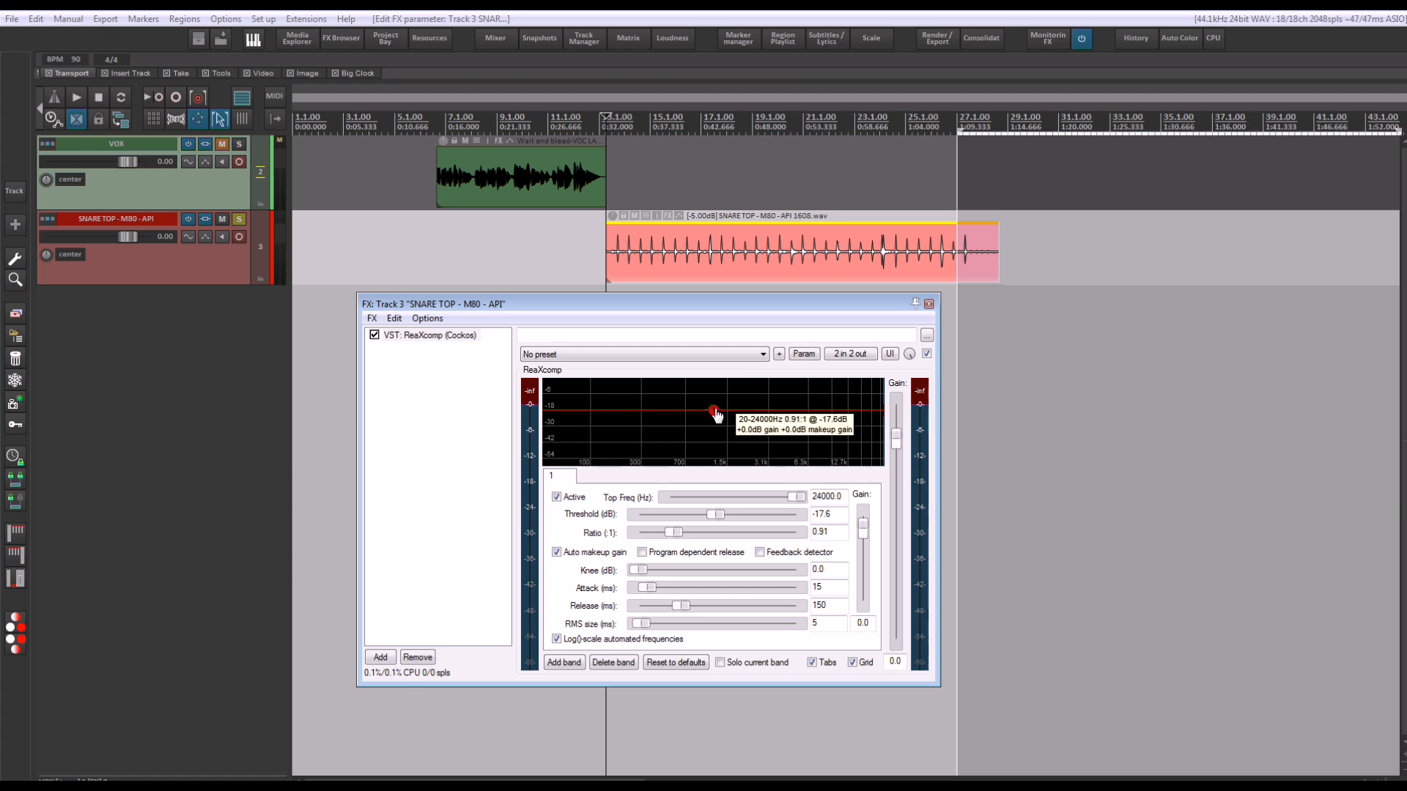
Set the snare band's ratio to 0.84 and lower its threshold to about -38.7 dB during playback
{"action": "left_click_drag", "start_coordinate": [715, 413], "coordinate": [716, 414]}
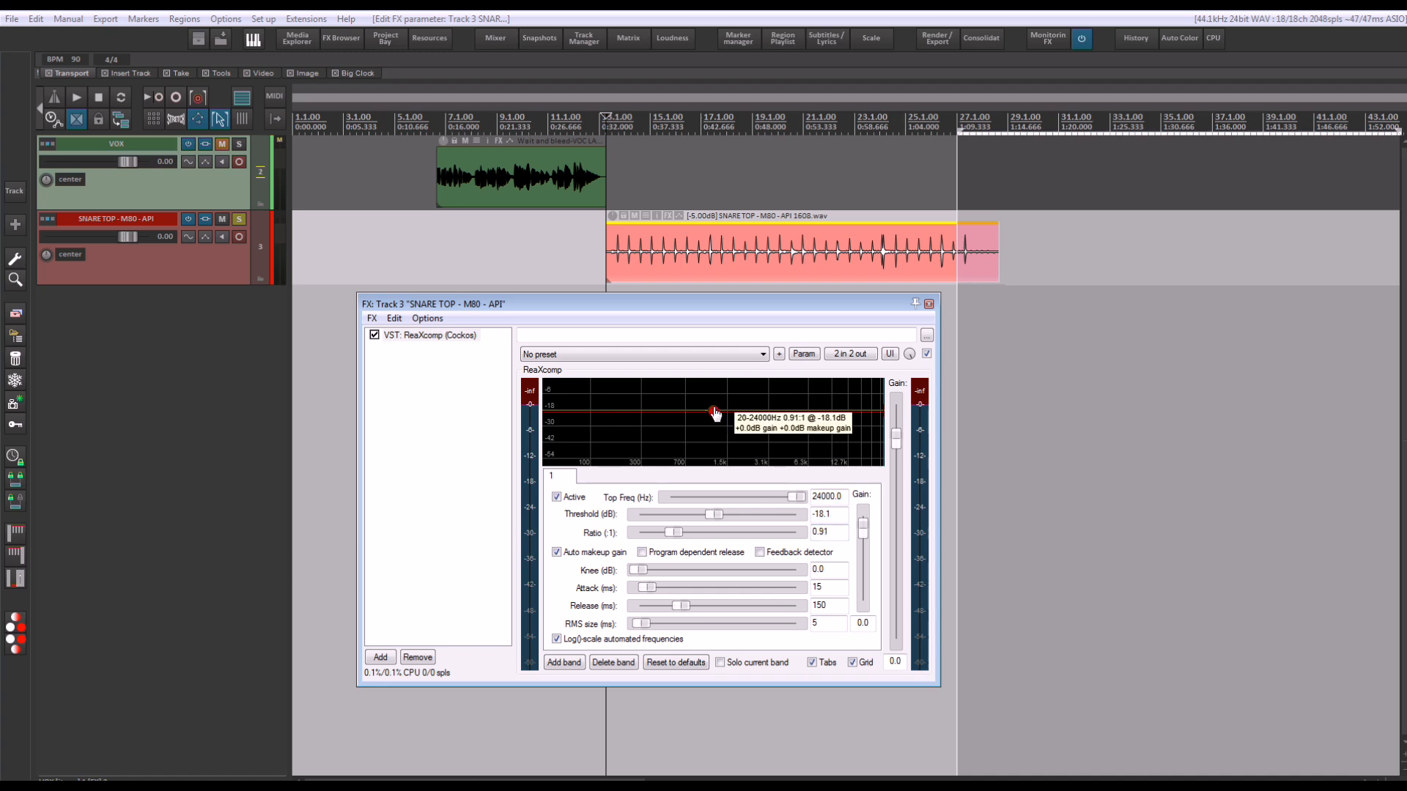
{"action": "left_click_drag", "start_coordinate": [716, 414], "coordinate": [715, 417]}
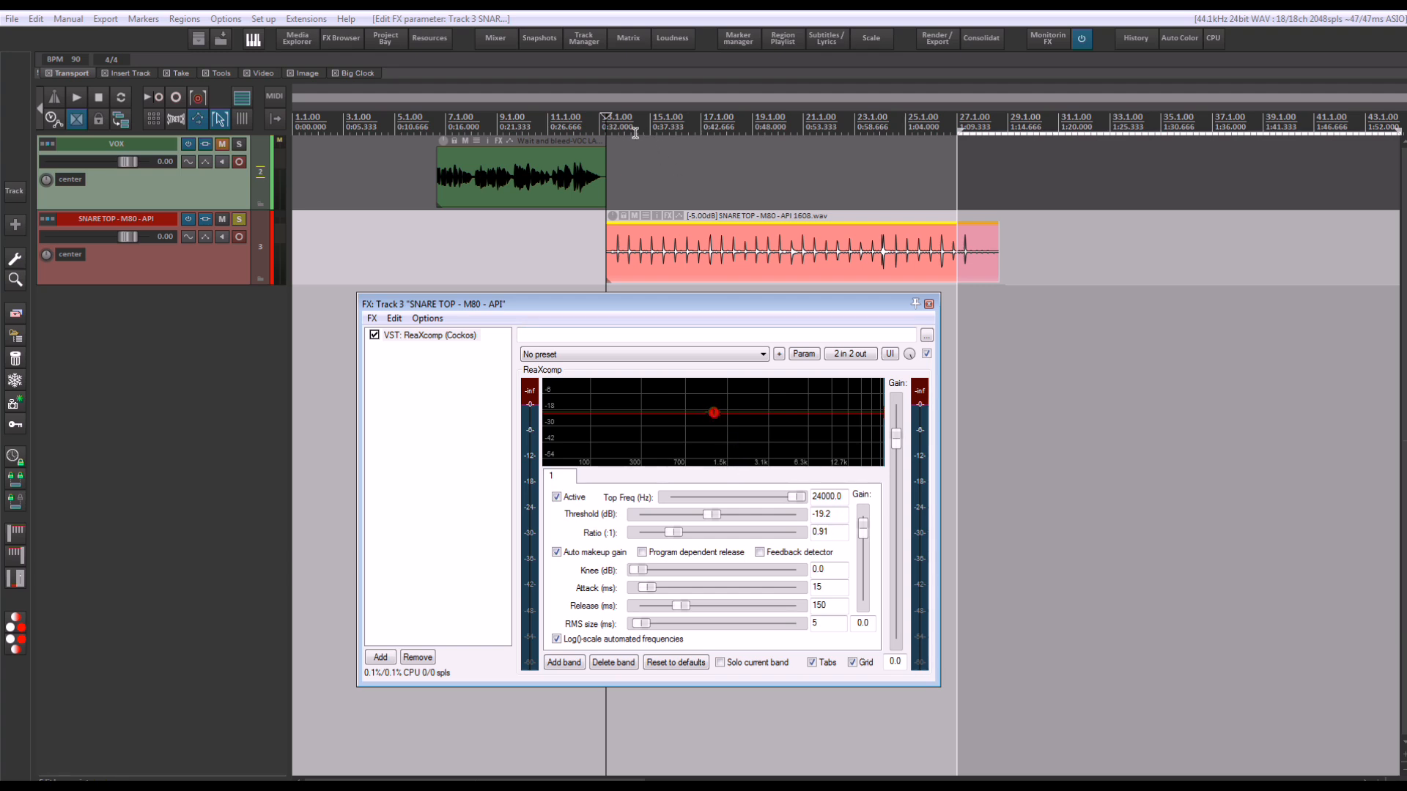
{"action": "left_click", "coordinate": [619, 149]}
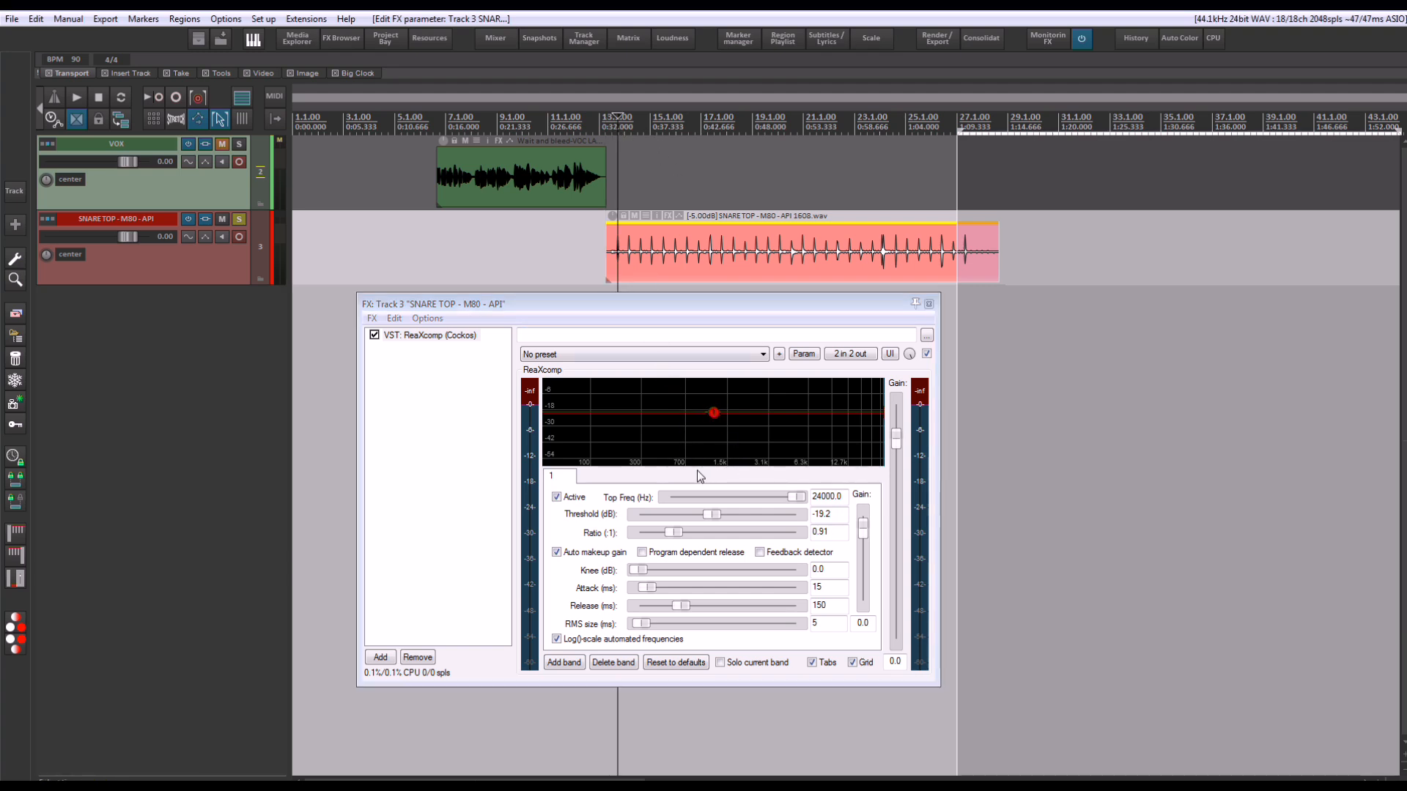
{"action": "left_click_drag", "start_coordinate": [674, 532], "coordinate": [669, 533]}
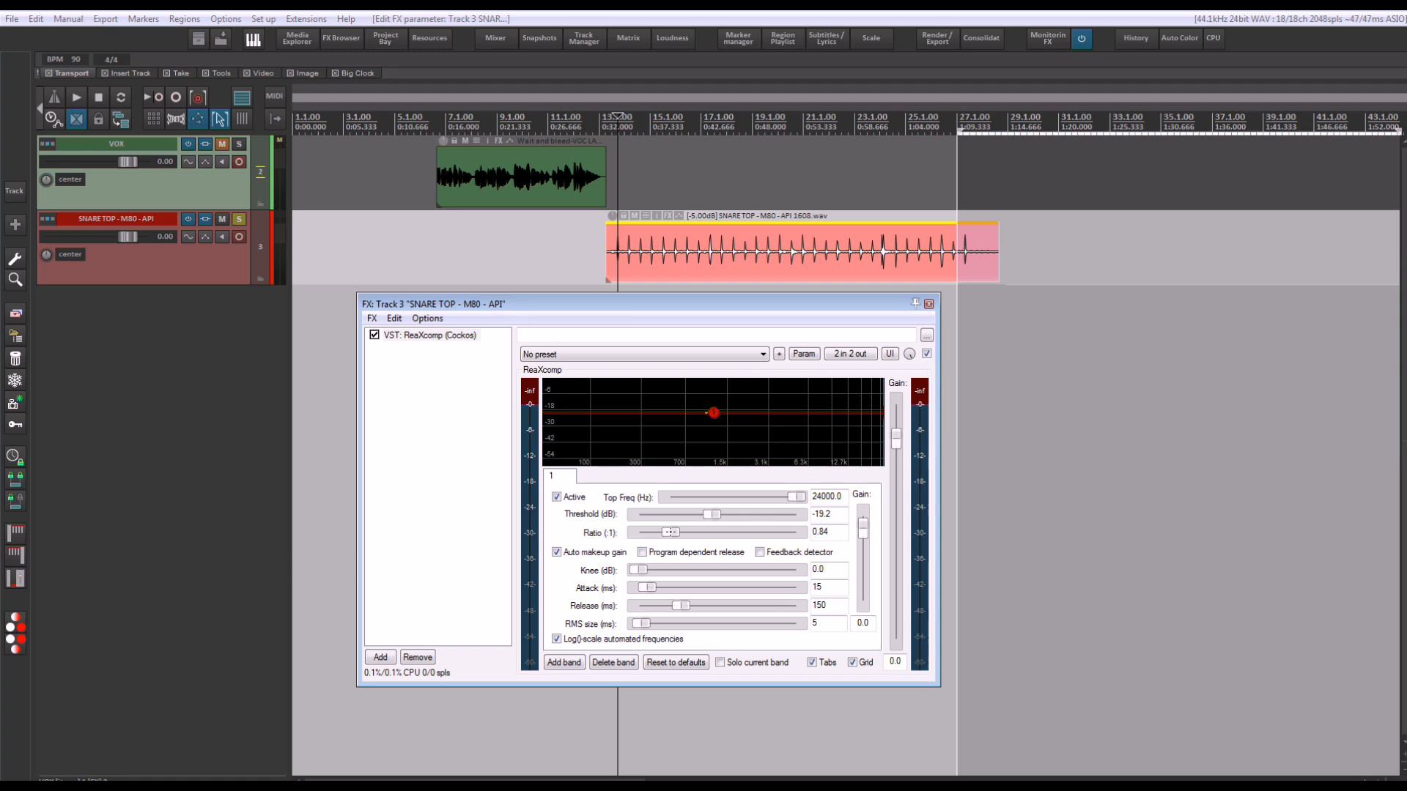
{"action": "key", "text": "space"}
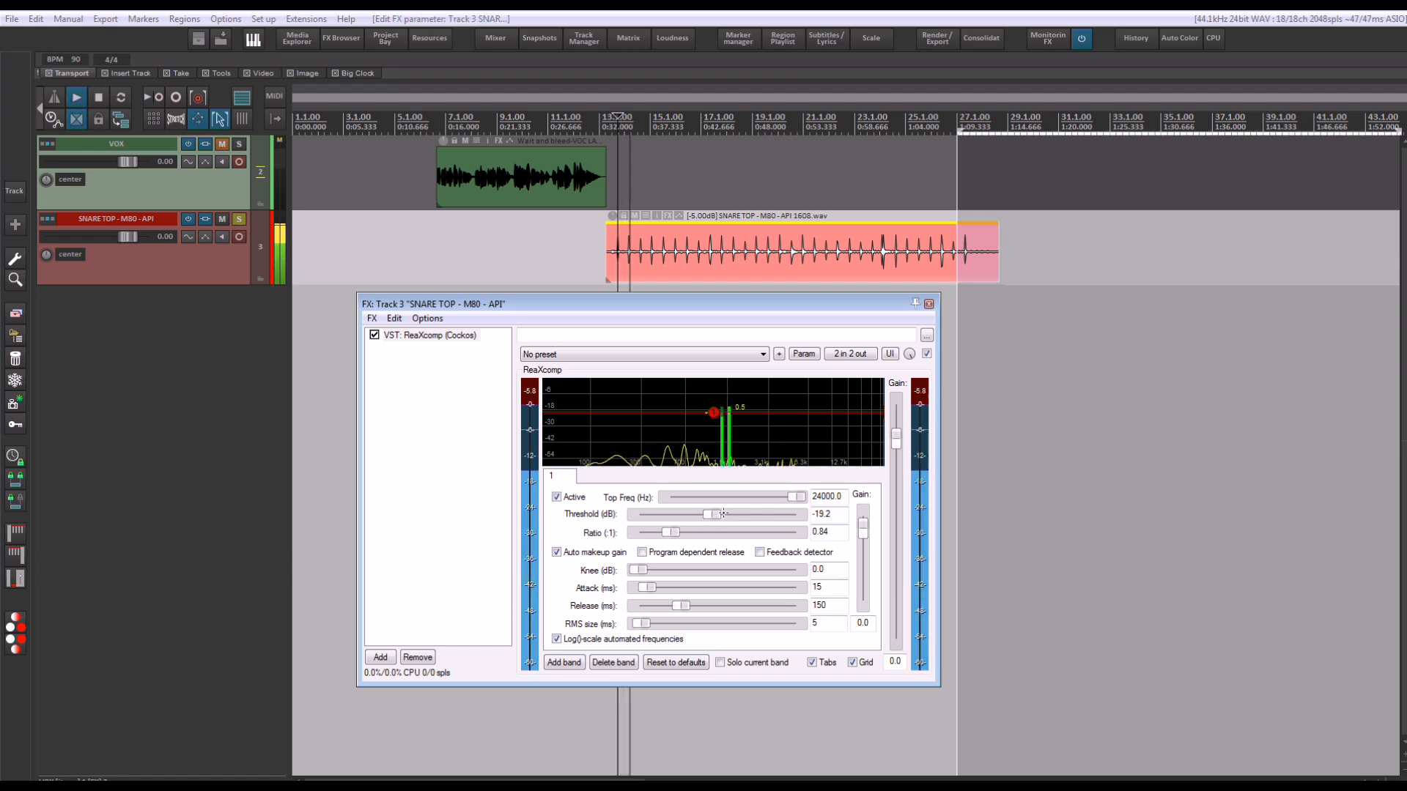
{"action": "left_click_drag", "start_coordinate": [718, 514], "coordinate": [681, 512]}
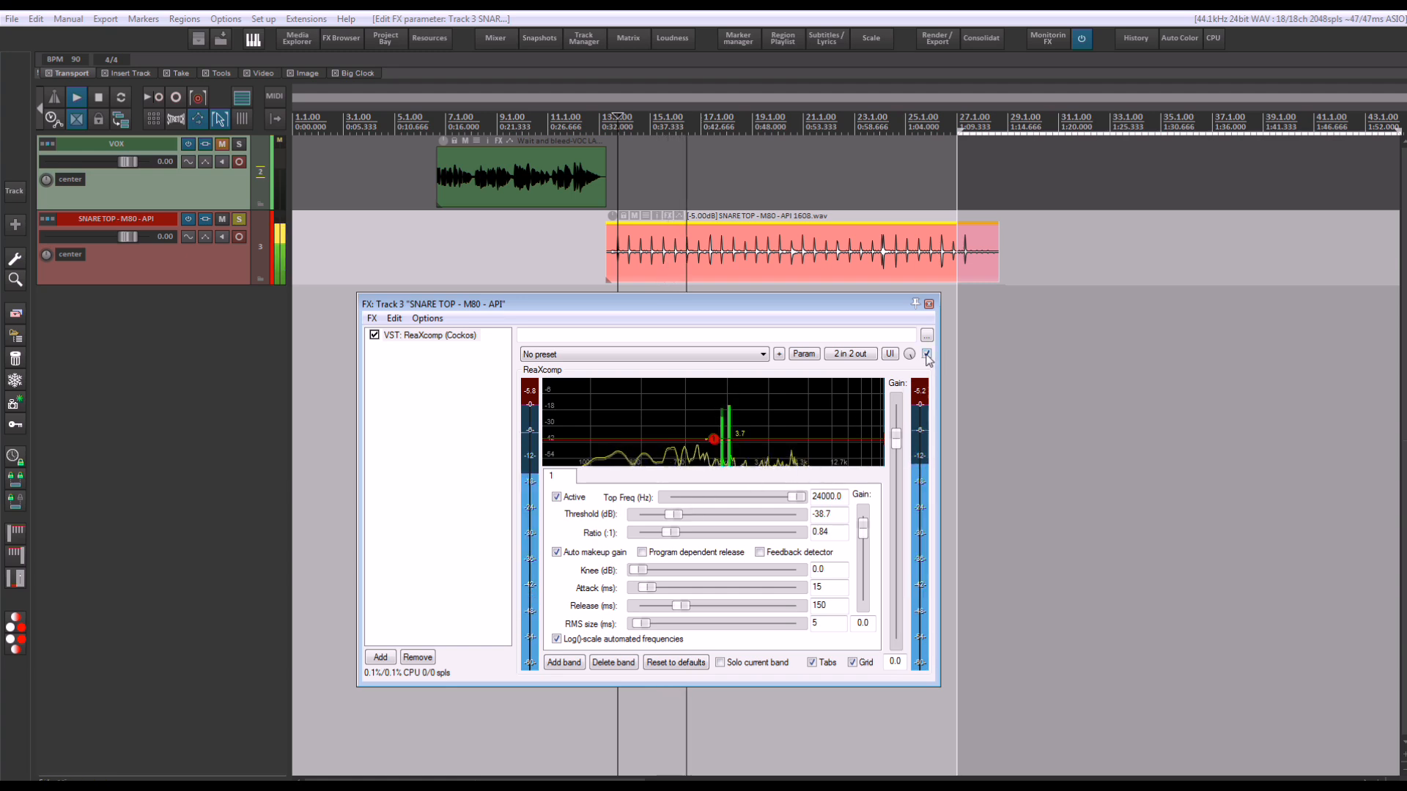
Compare the snare playback with ReaXcomp bypassed and enabled, leaving the effect enabled
{"action": "key", "text": "space"}
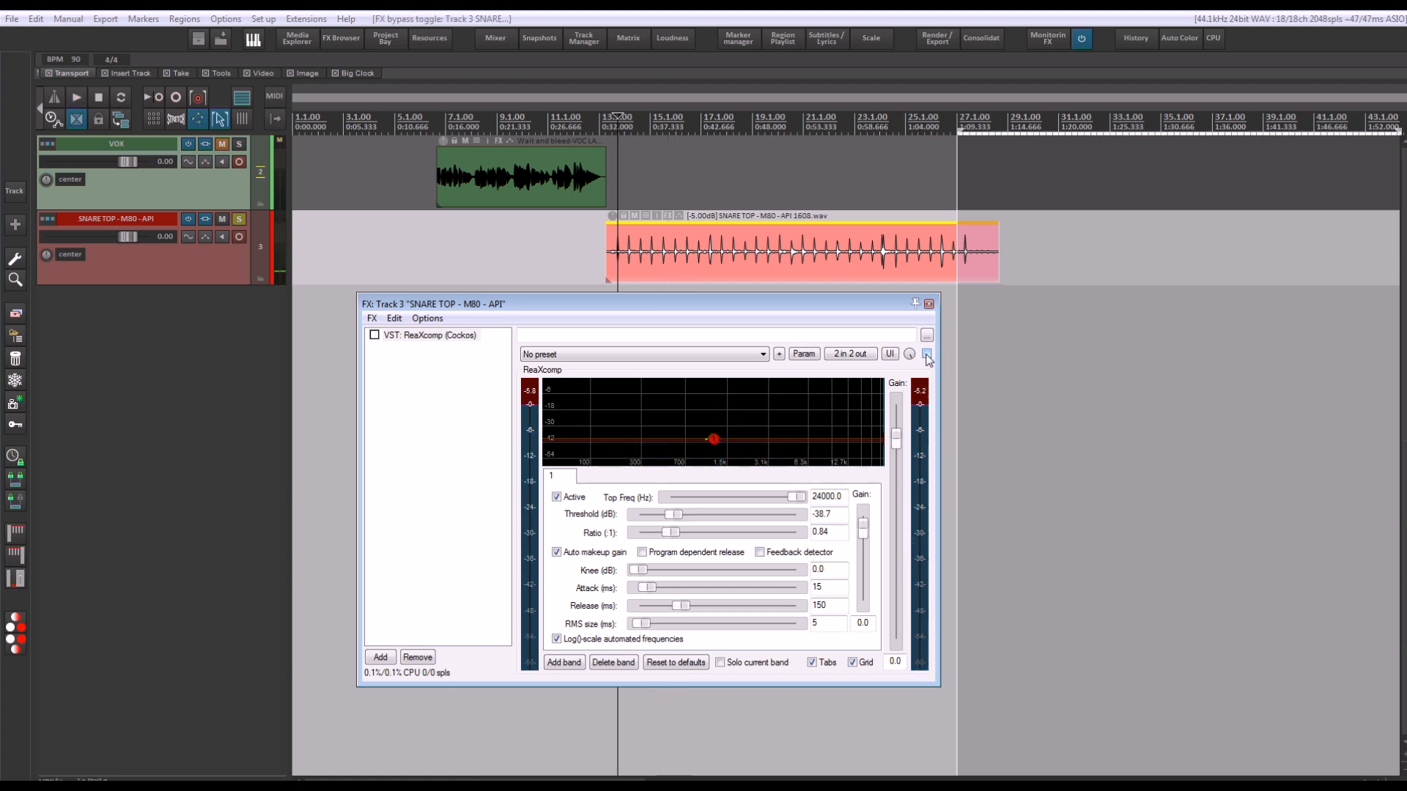
{"action": "left_click", "coordinate": [927, 356]}
{"action": "key", "text": "space"}
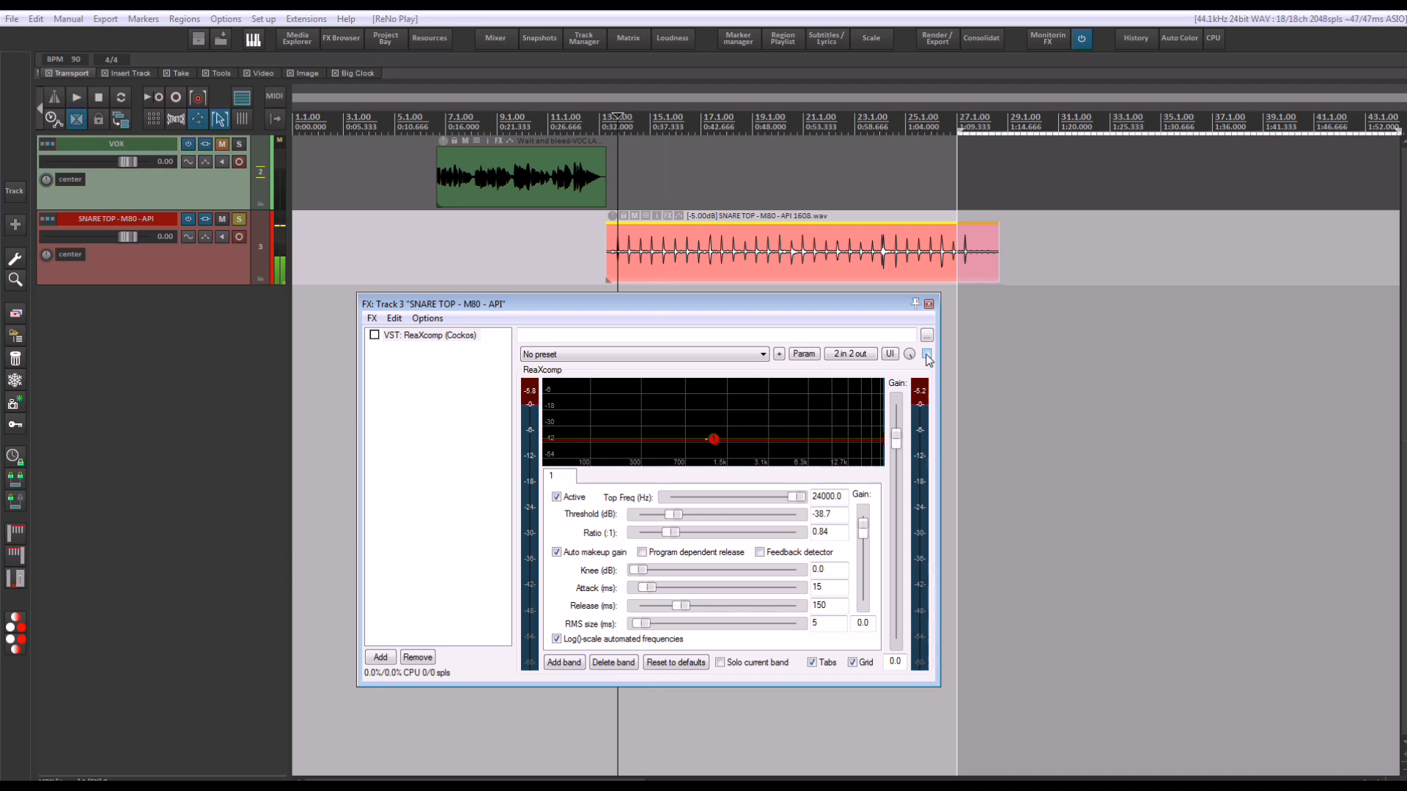
{"action": "left_click", "coordinate": [926, 356]}
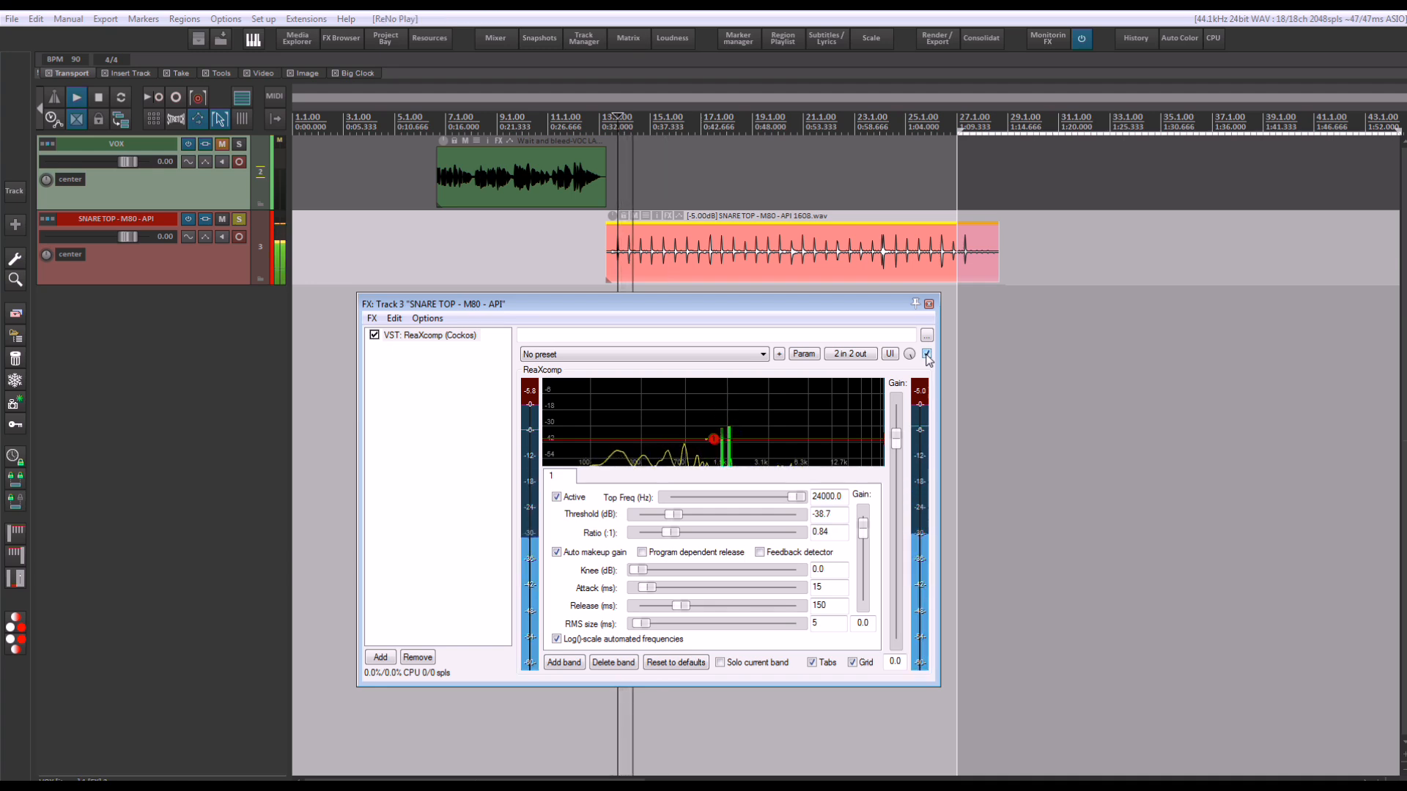
{"action": "left_click", "coordinate": [927, 355]}
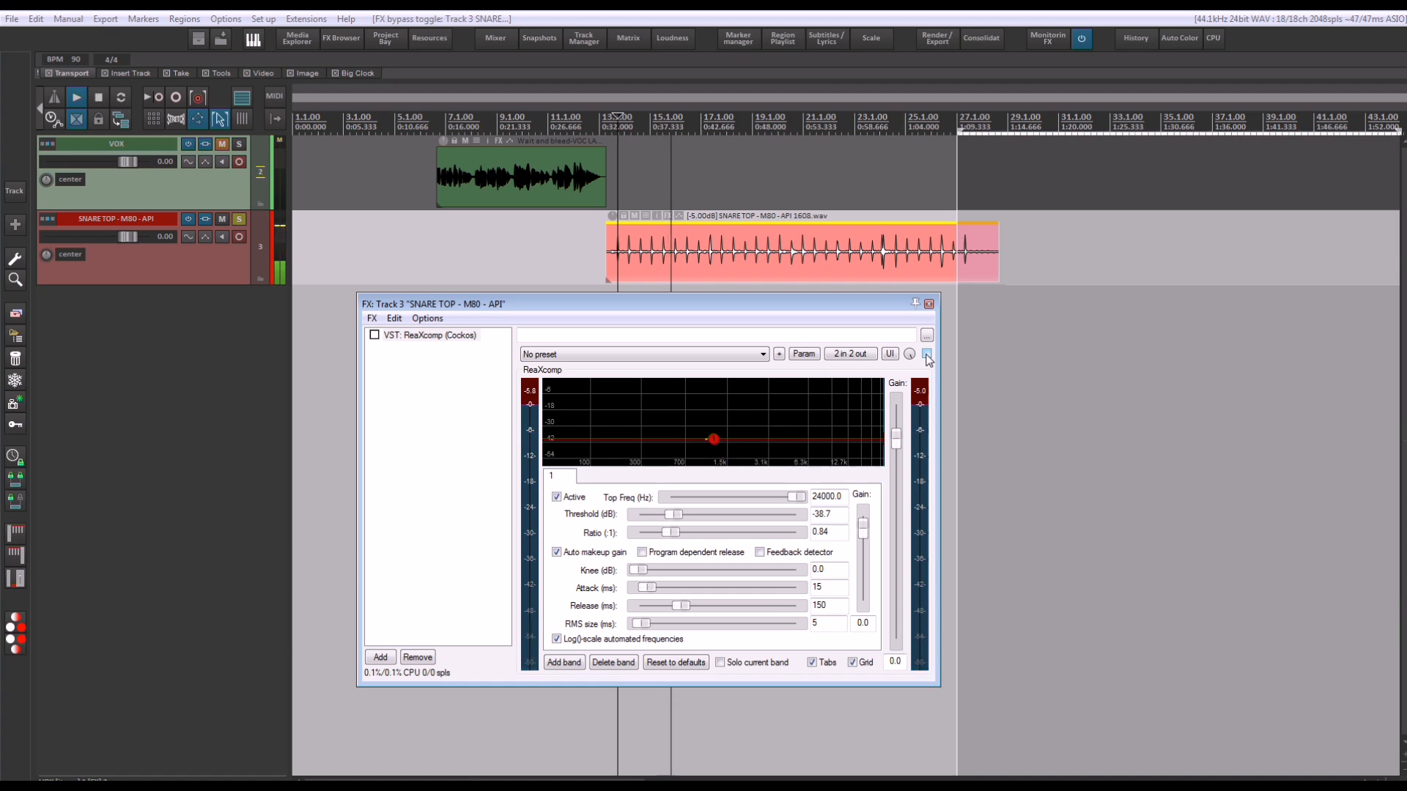
{"action": "left_click", "coordinate": [927, 355]}
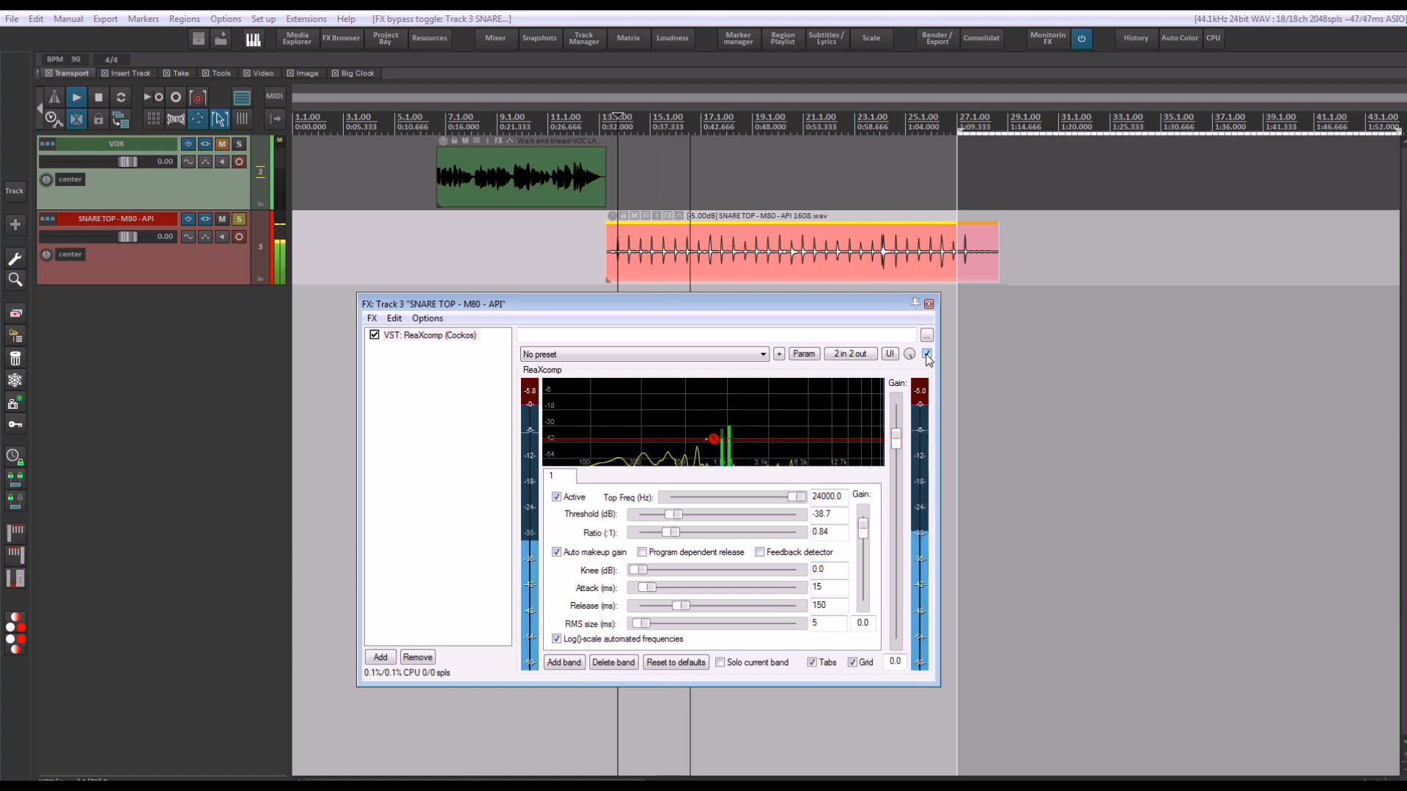
{"action": "key", "text": "space"}
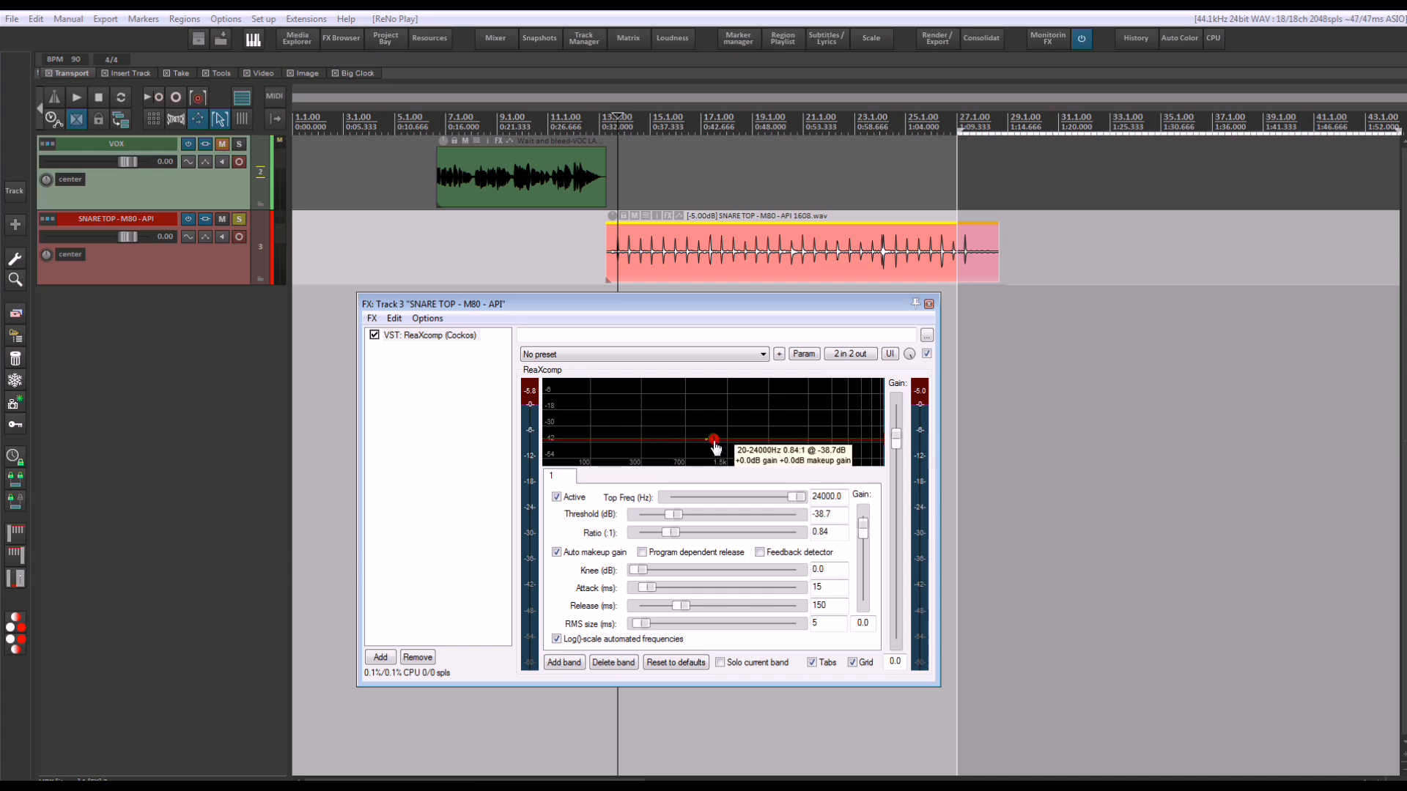
Raise the snare band's threshold to about -33.7 dB and vary its ratio, settling on 0.82
{"action": "left_click_drag", "start_coordinate": [714, 443], "coordinate": [715, 437]}
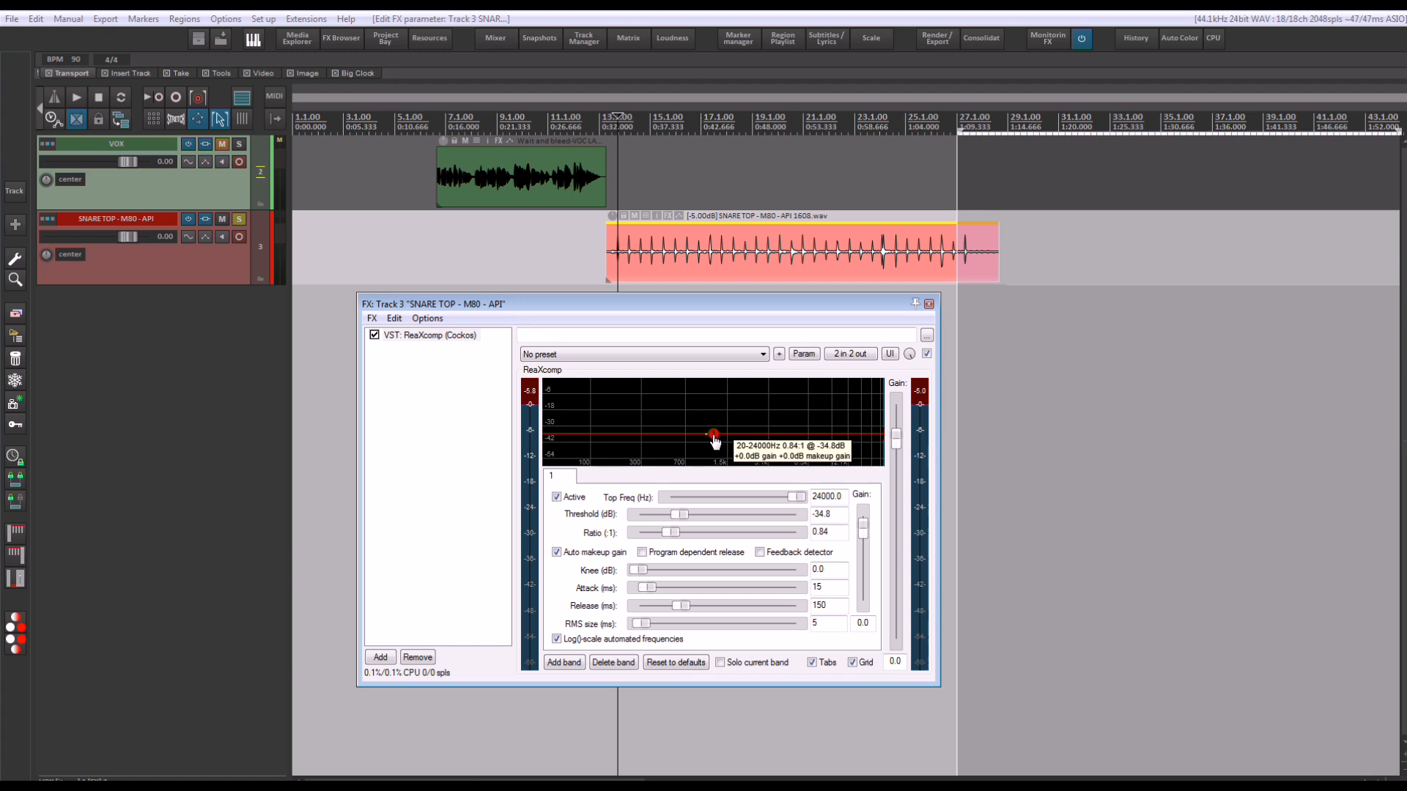
{"action": "left_click_drag", "start_coordinate": [674, 532], "coordinate": [804, 532]}
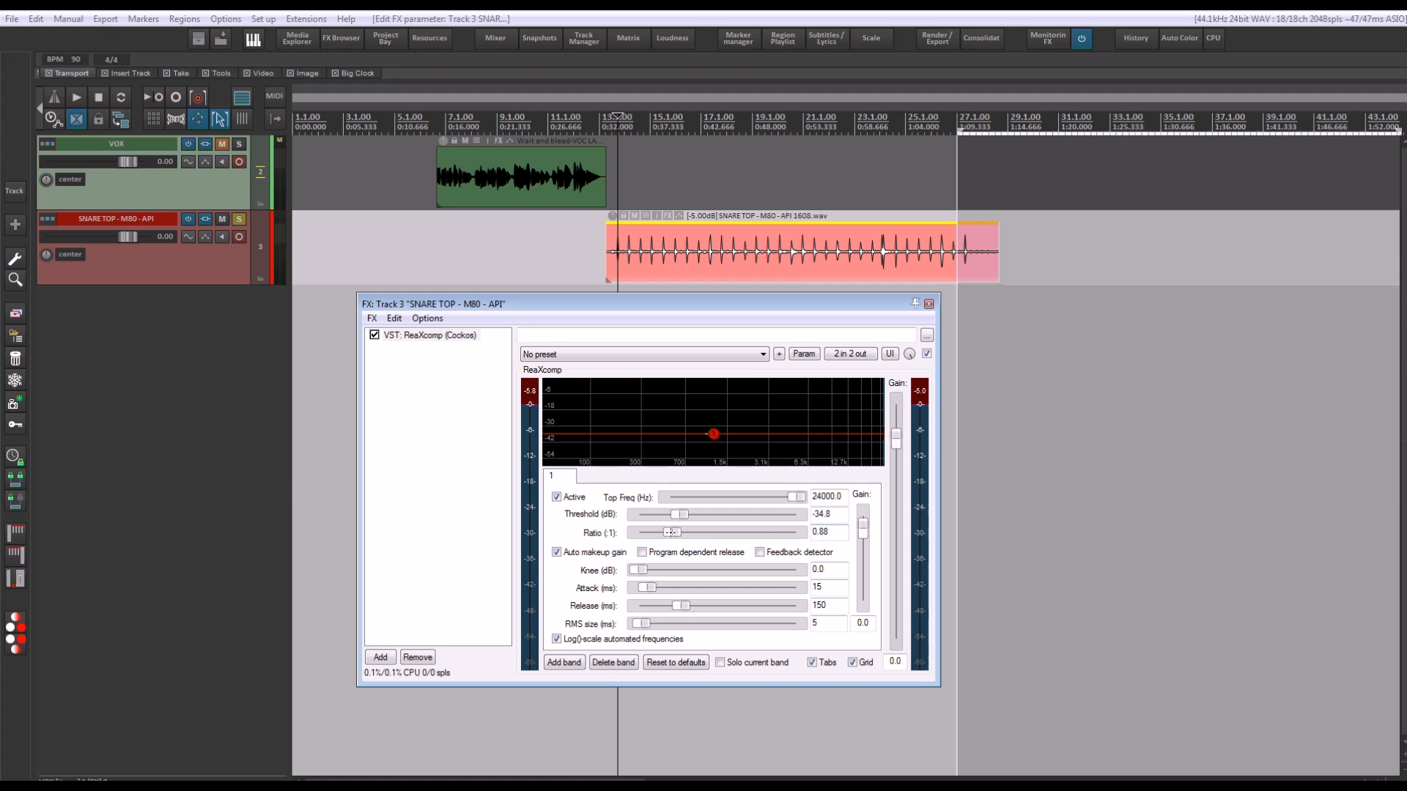
{"action": "mouse_move", "coordinate": [672, 532]}
{"action": "left_mouse_down"}
{"action": "mouse_move", "coordinate": [635, 533]}
{"action": "mouse_move", "coordinate": [648, 532]}
{"action": "left_mouse_up"}
{"action": "left_click_drag", "start_coordinate": [658, 533], "coordinate": [668, 533]}
{"action": "left_click_drag", "start_coordinate": [713, 435], "coordinate": [713, 432]}
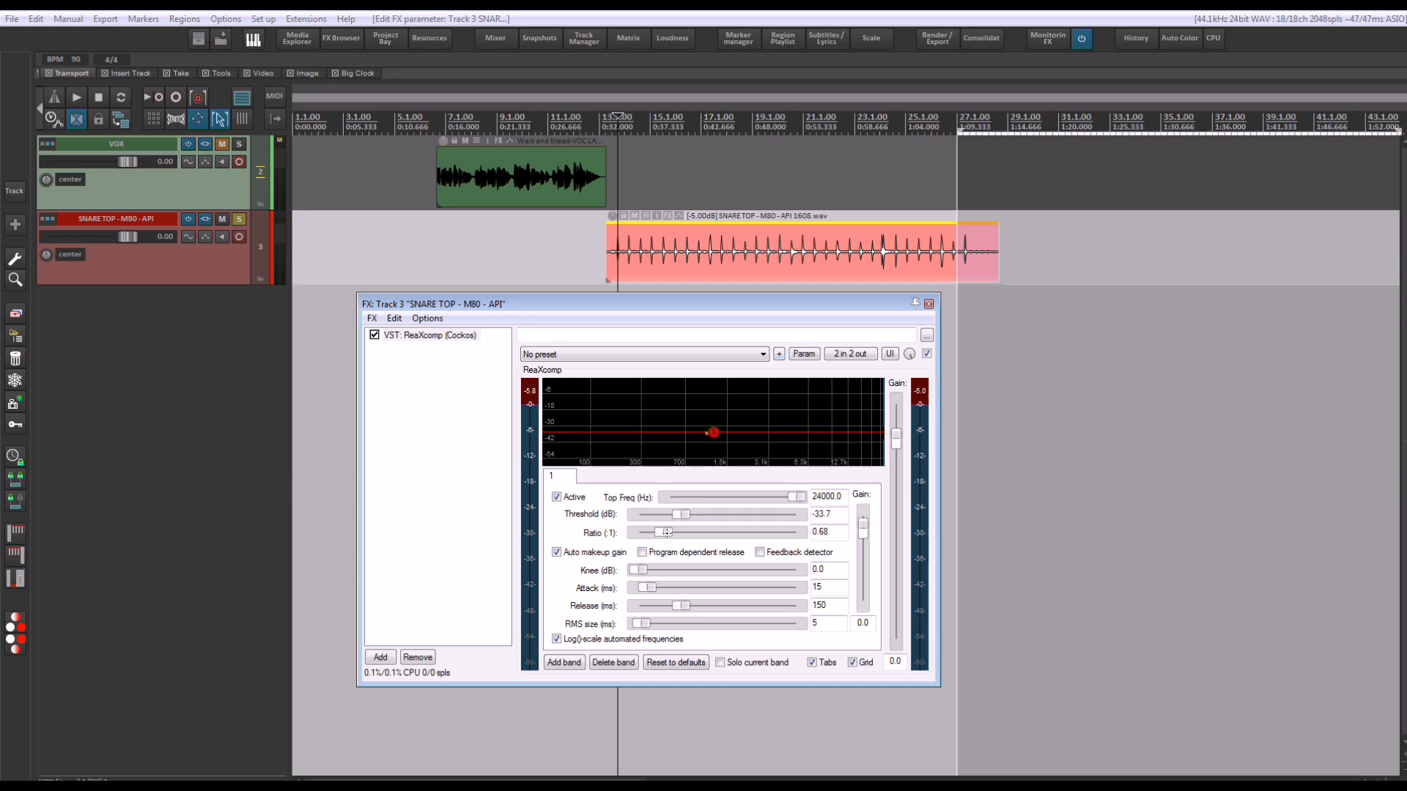
{"action": "left_click_drag", "start_coordinate": [666, 532], "coordinate": [673, 532]}
Set the snare band's attack to 0 ms, its release to 9 ms and its threshold to about -39.2 dB
{"action": "left_click_drag", "start_coordinate": [717, 310], "coordinate": [789, 319]}
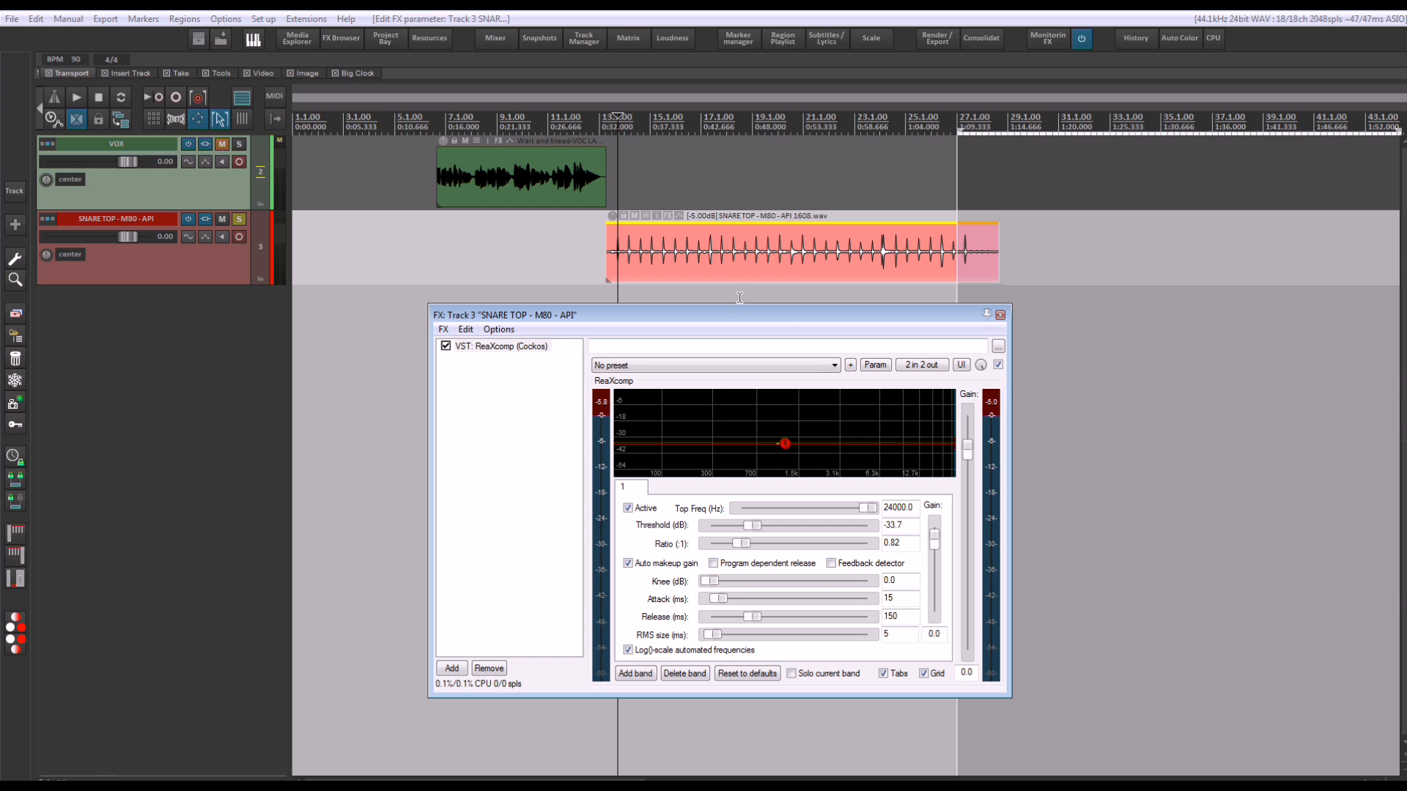
{"action": "left_click_drag", "start_coordinate": [789, 319], "coordinate": [767, 297]}
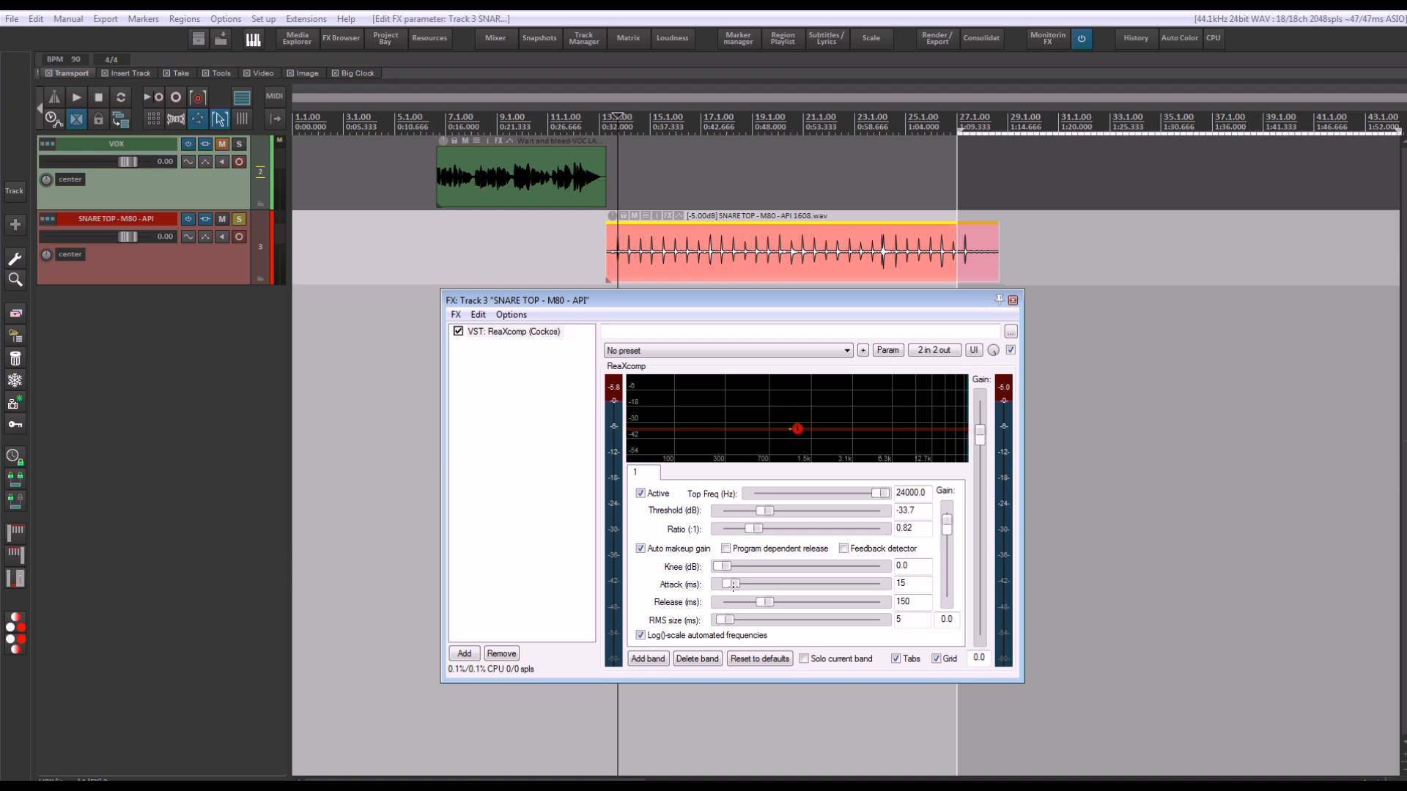
{"action": "left_click_drag", "start_coordinate": [733, 584], "coordinate": [546, 595]}
{"action": "left_click_drag", "start_coordinate": [763, 603], "coordinate": [730, 605]}
{"action": "left_click_drag", "start_coordinate": [797, 429], "coordinate": [796, 435]}
Listen to the snare with the fast attack and release settings, comparing ReaXcomp enabled against bypassed
{"action": "key", "text": "space"}
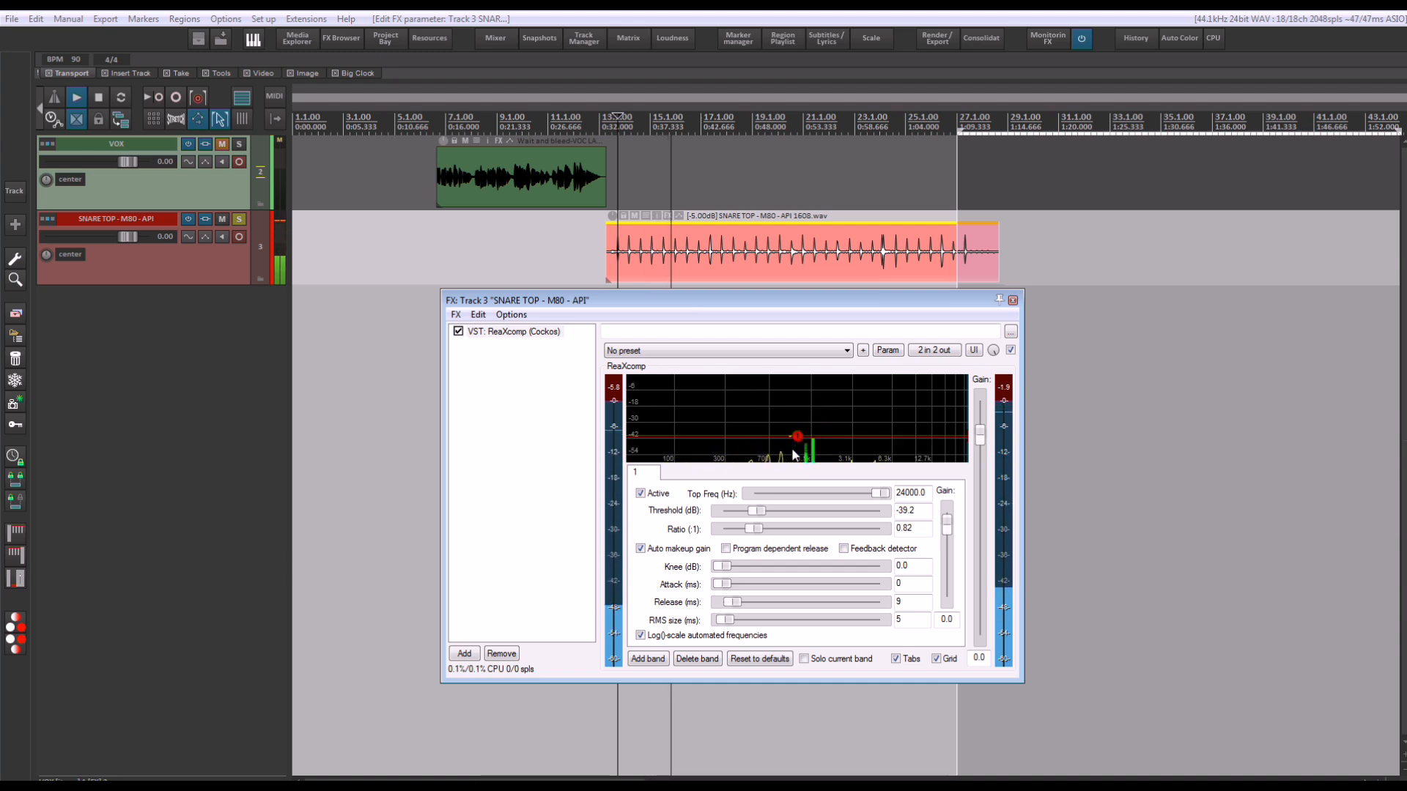
{"action": "key", "text": "space"}
{"action": "left_click", "coordinate": [1010, 350]}
{"action": "key", "text": "space"}
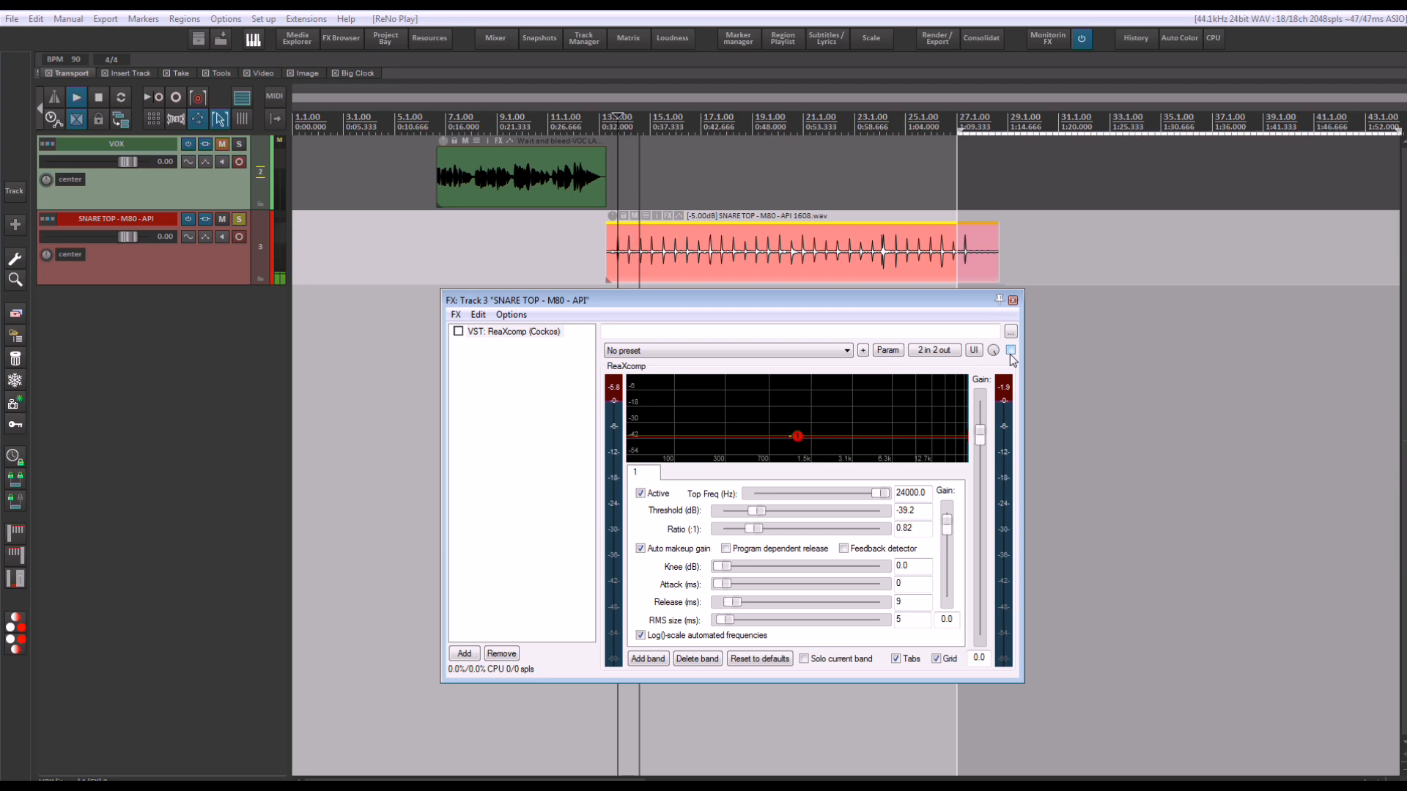
{"action": "left_click", "coordinate": [1010, 350]}
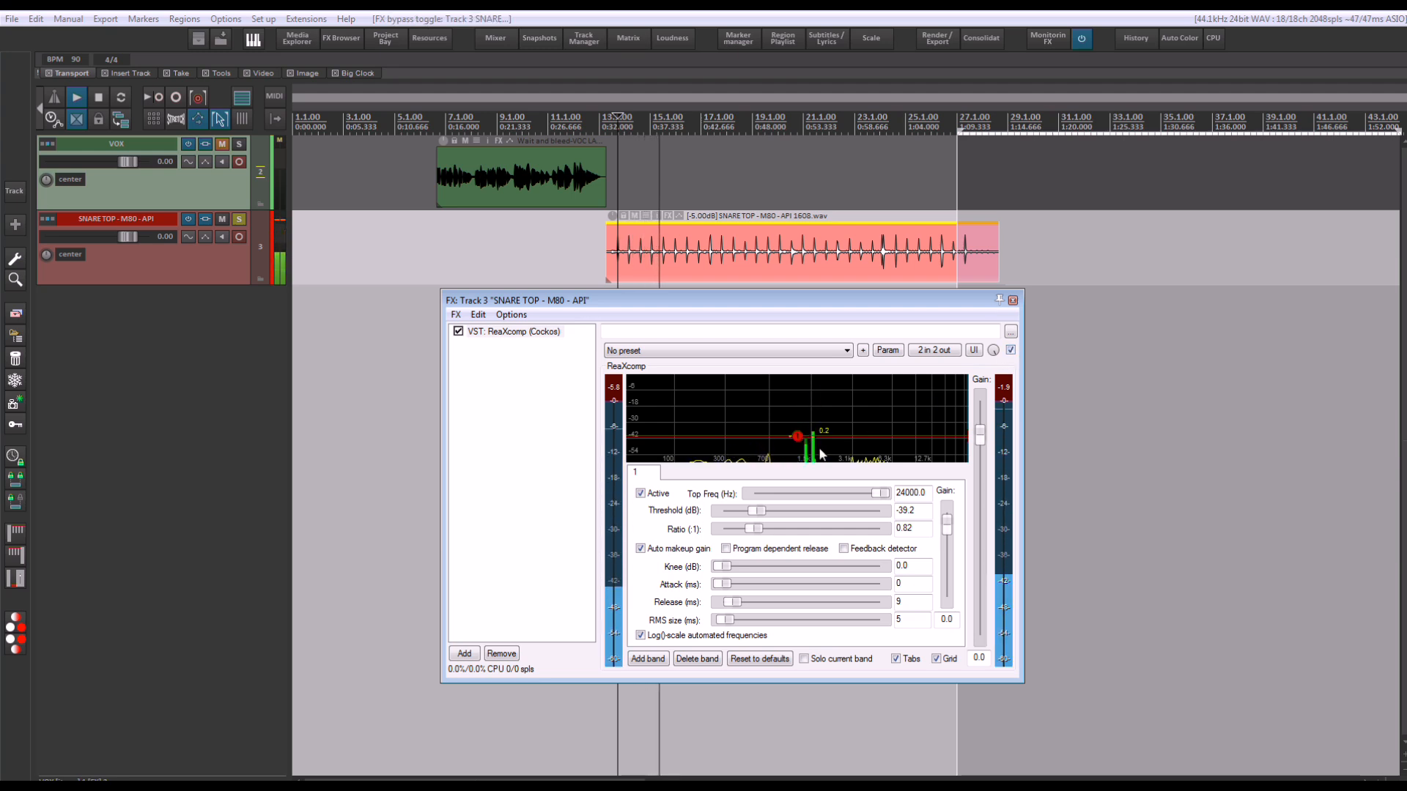
Set the snare band's threshold to about -33.7 dB and adjust its ratio to 0.78 while listening
{"action": "left_click_drag", "start_coordinate": [798, 437], "coordinate": [799, 431]}
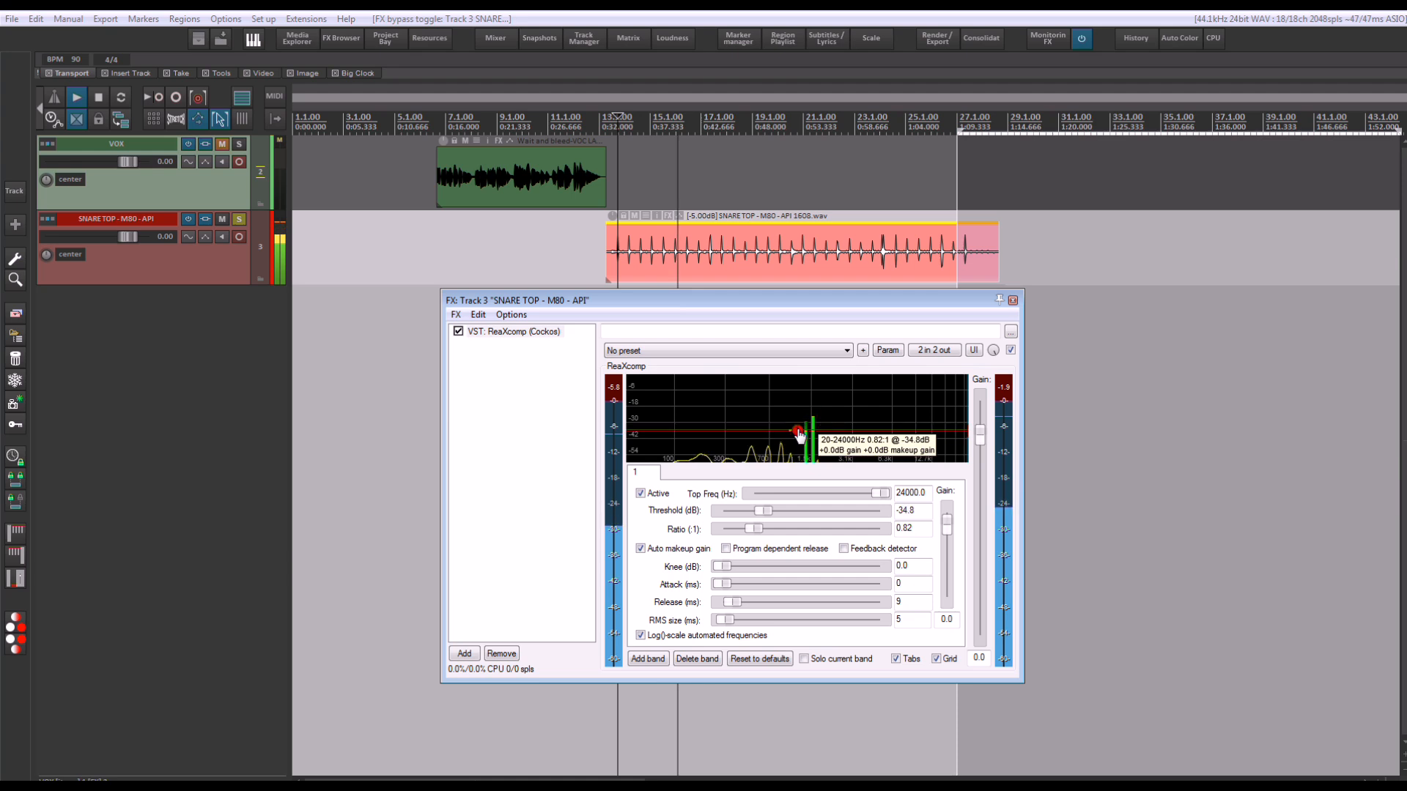
{"action": "key", "text": "space"}
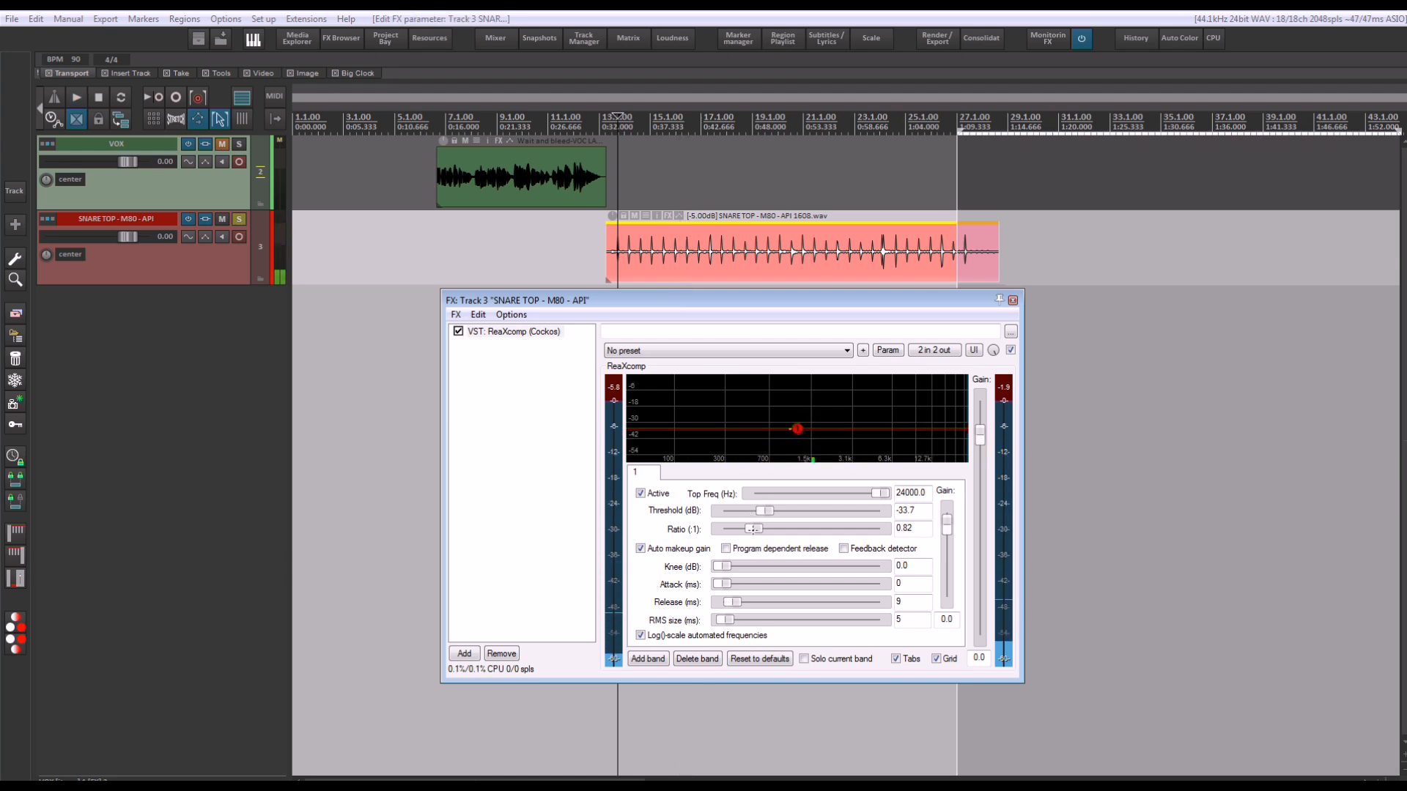
{"action": "left_click_drag", "start_coordinate": [750, 525], "coordinate": [746, 529]}
{"action": "key", "text": "space"}
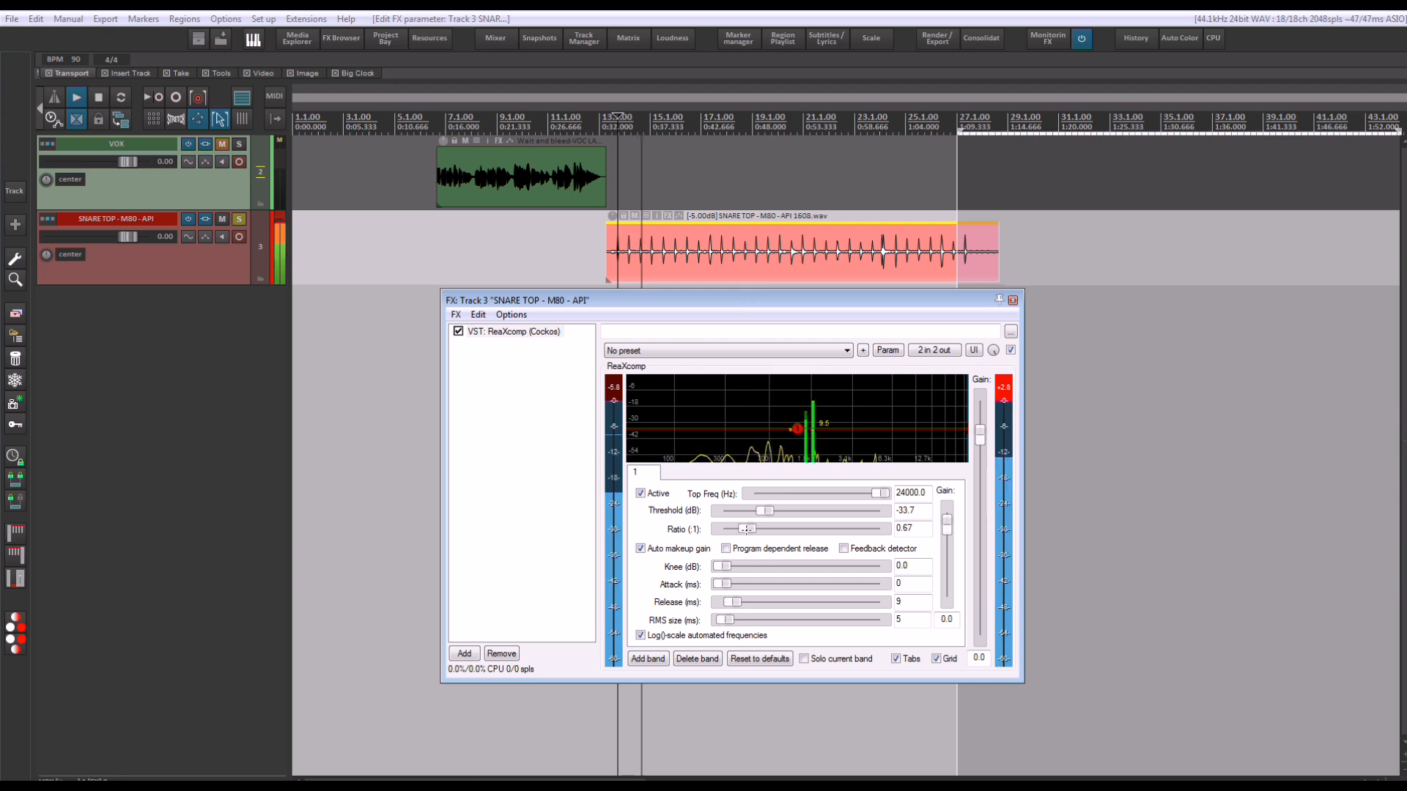
{"action": "left_click_drag", "start_coordinate": [747, 529], "coordinate": [753, 529]}
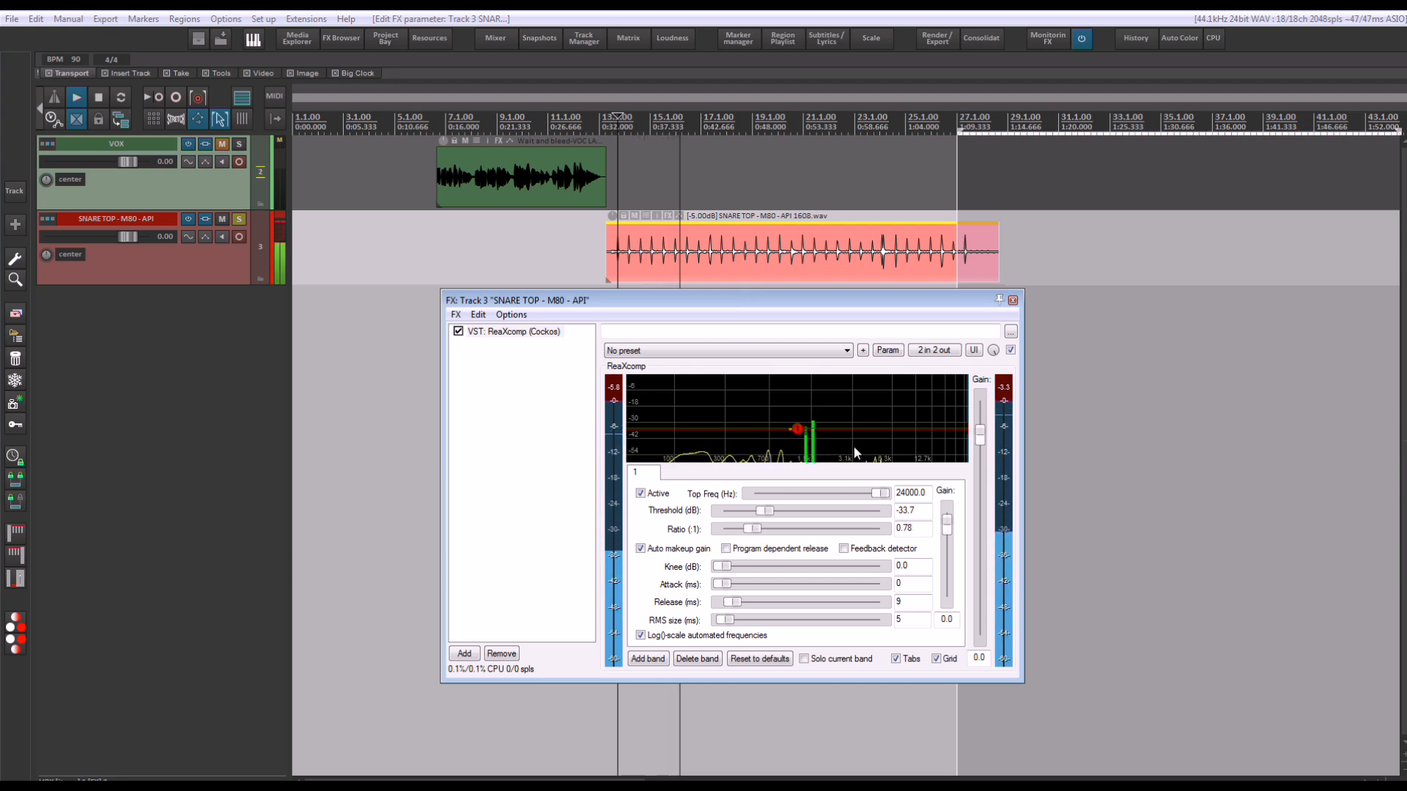
Bypass ReaXcomp briefly during snare playback, re-enable it and stop playback
{"action": "left_click", "coordinate": [1011, 352]}
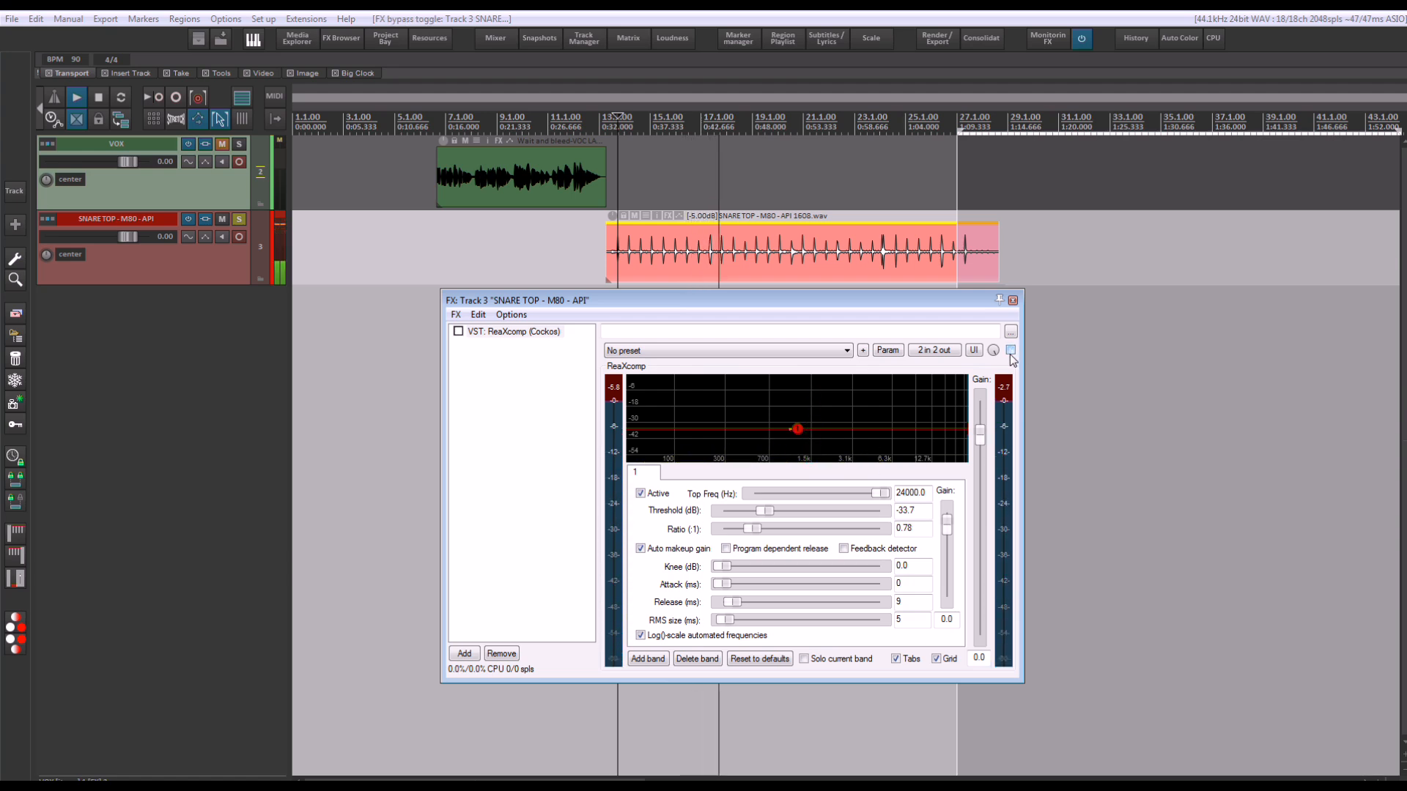
{"action": "left_click", "coordinate": [1011, 351]}
{"action": "key", "text": "space"}
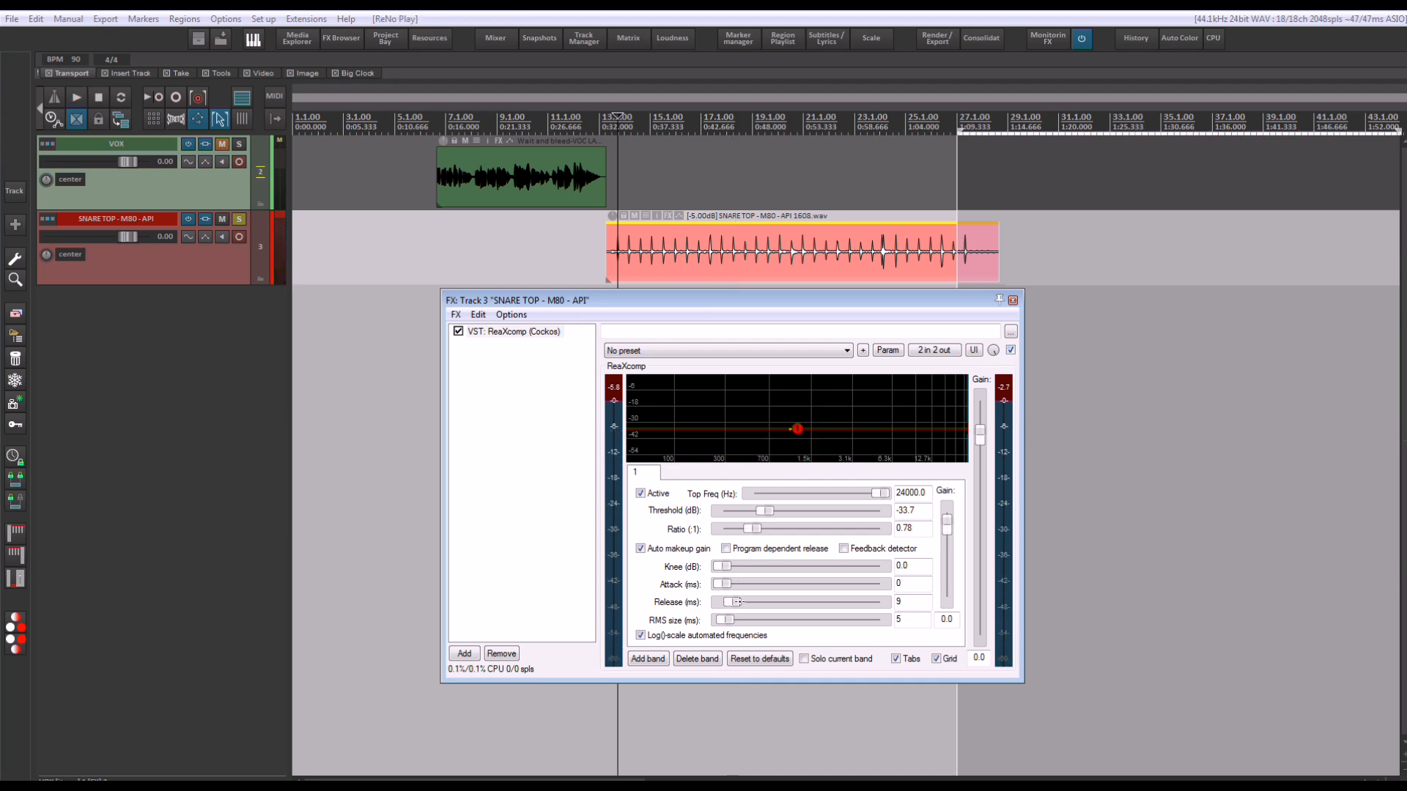
Lengthen the snare band's release to 187 ms while listening, and raise its threshold to about -9.5 dB
{"action": "mouse_move", "coordinate": [738, 602]}
{"action": "left_mouse_down"}
{"action": "mouse_move", "coordinate": [756, 602]}
{"action": "mouse_move", "coordinate": [735, 604]}
{"action": "left_mouse_up"}
{"action": "left_click_drag", "start_coordinate": [733, 605], "coordinate": [755, 609]}
{"action": "key", "text": "space"}
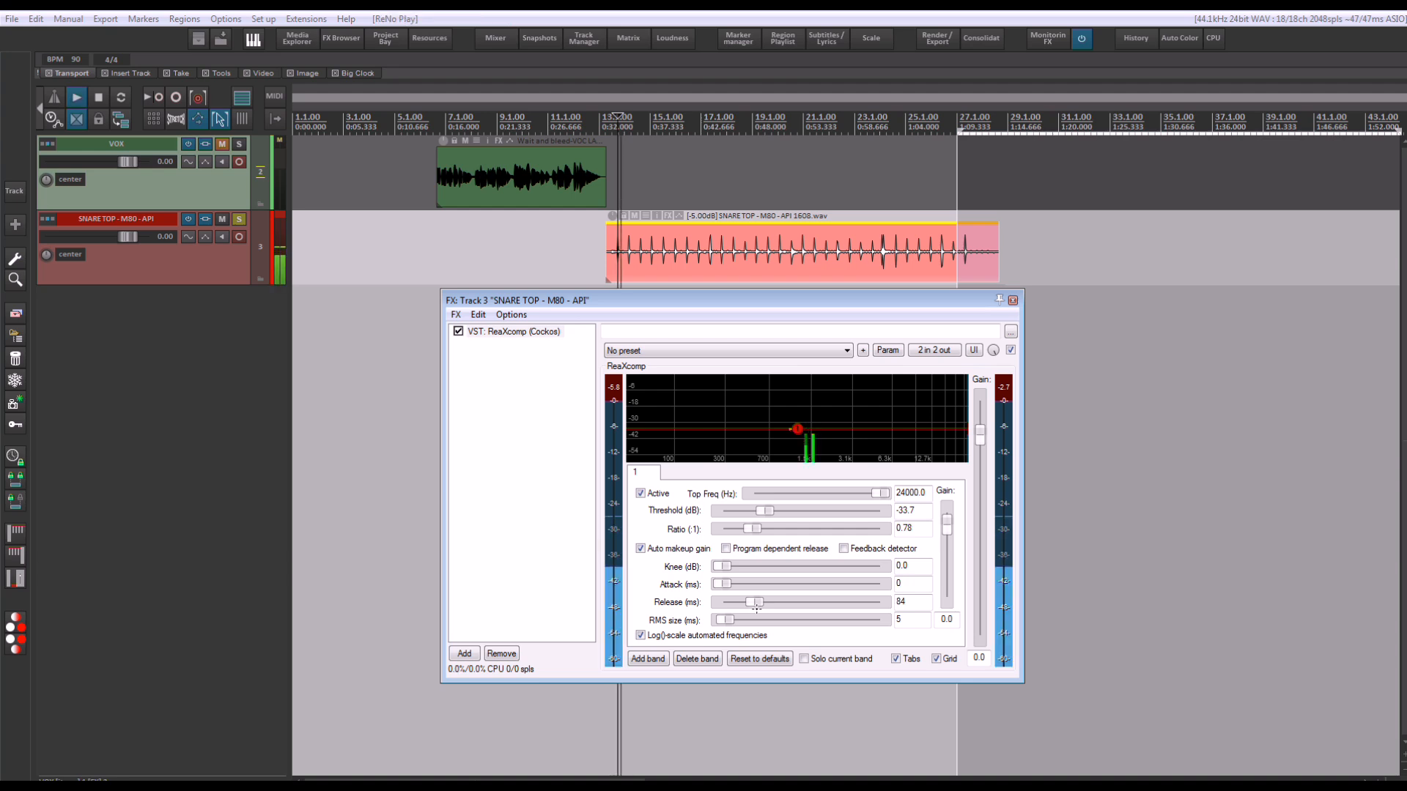
{"action": "mouse_move", "coordinate": [756, 608]}
{"action": "left_mouse_down"}
{"action": "mouse_move", "coordinate": [794, 597]}
{"action": "mouse_move", "coordinate": [731, 599]}
{"action": "mouse_move", "coordinate": [772, 599]}
{"action": "left_mouse_up"}
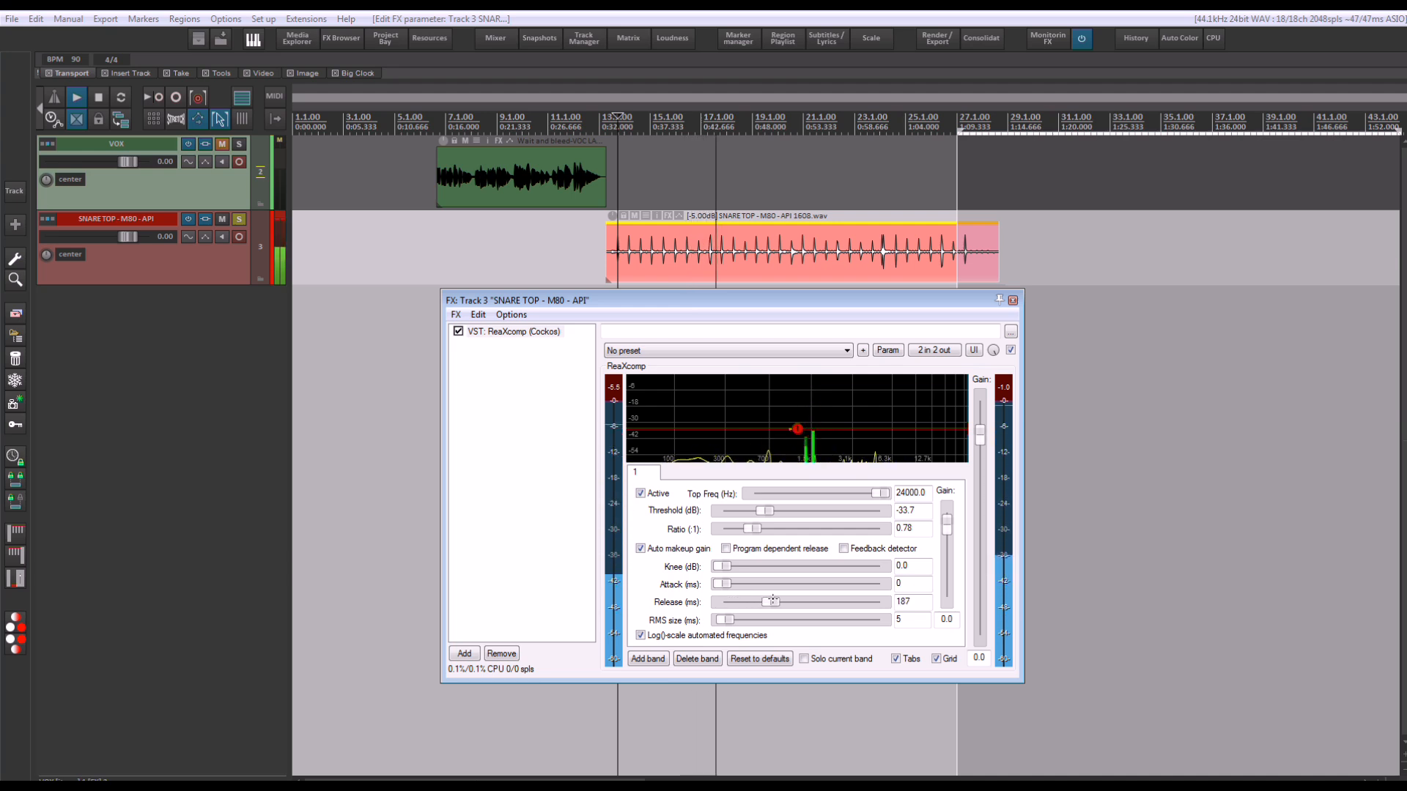
{"action": "key", "text": "space"}
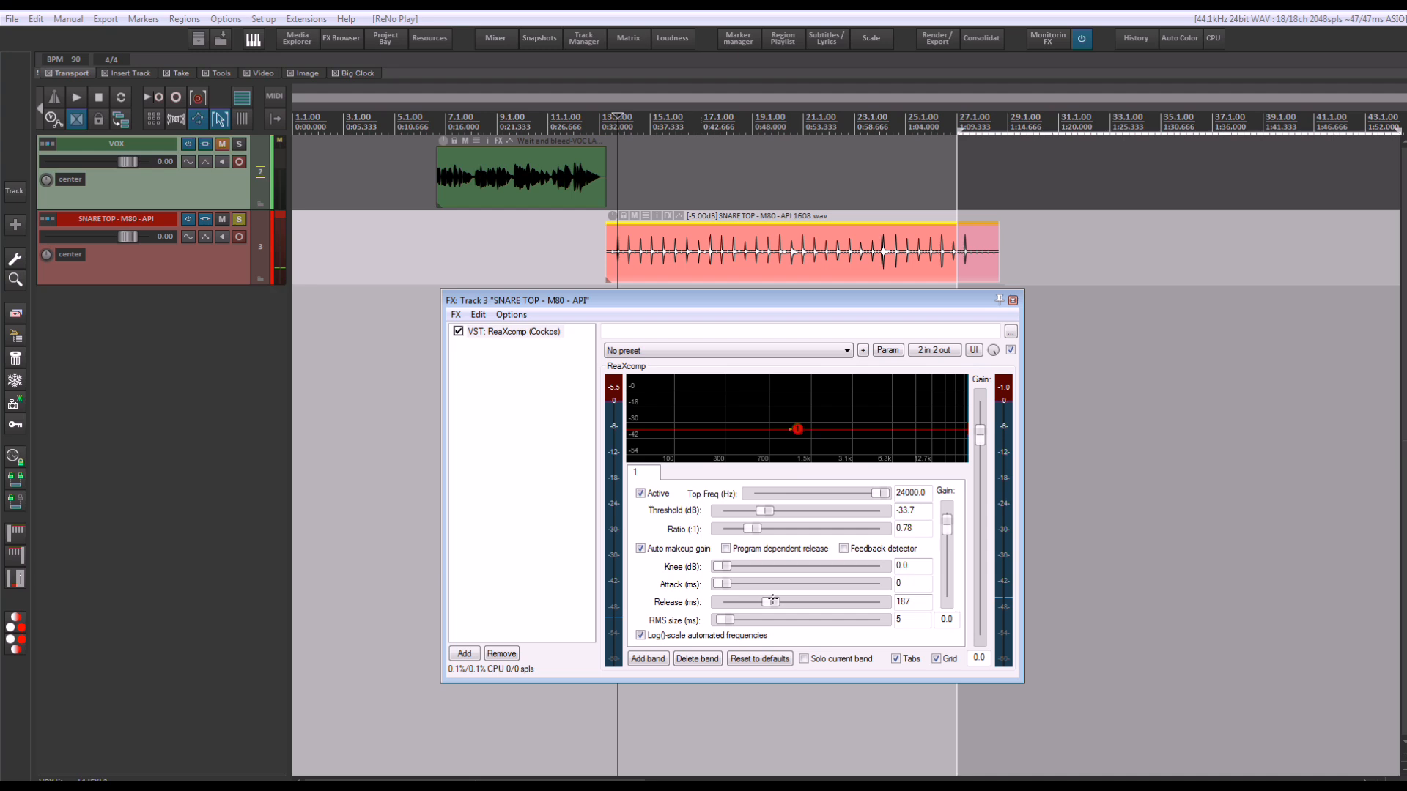
{"action": "mouse_move", "coordinate": [784, 432]}
{"action": "left_mouse_down"}
{"action": "mouse_move", "coordinate": [795, 407]}
{"action": "mouse_move", "coordinate": [799, 422]}
{"action": "left_mouse_up"}
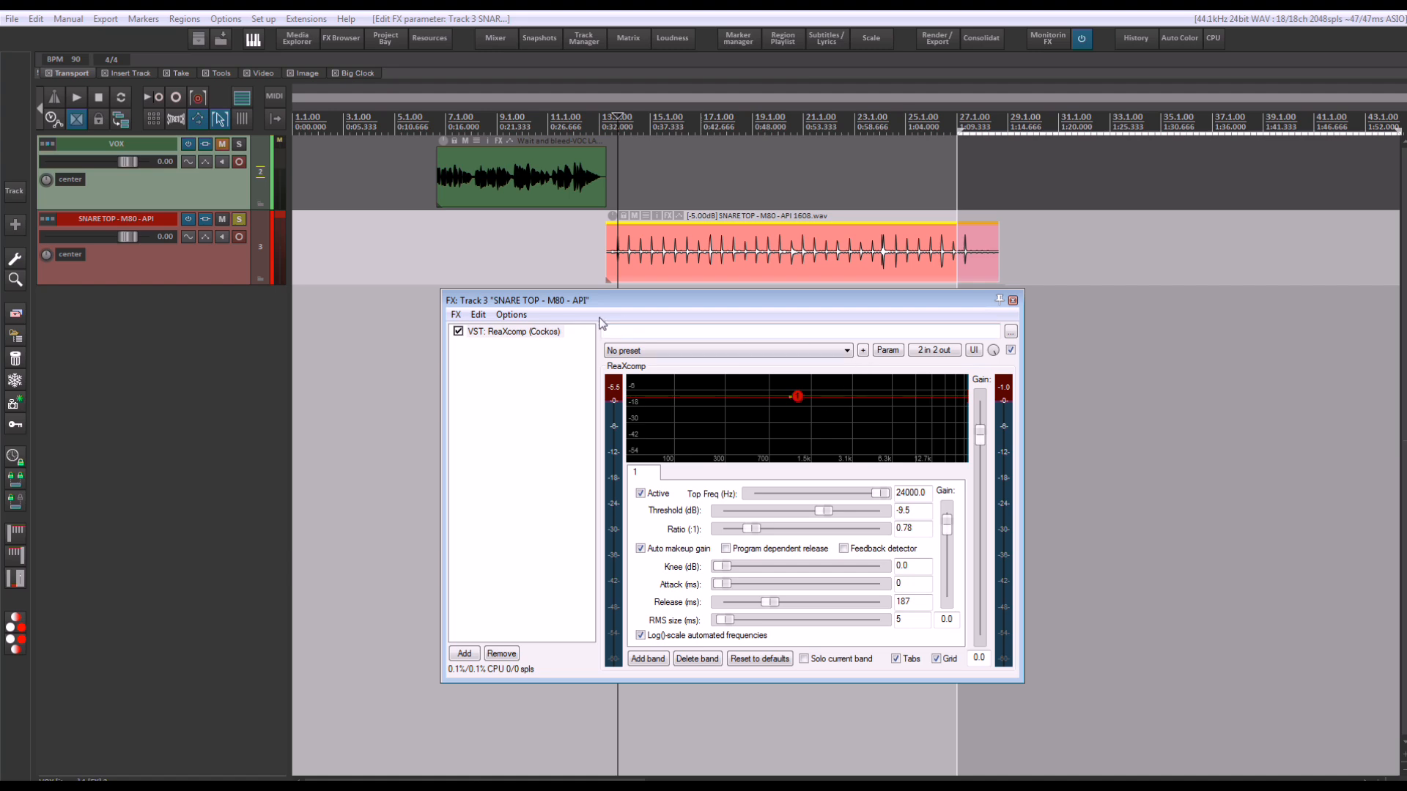
Open the VOX track's effects chain and copy its ReaEQ into the snare track's chain
{"action": "left_click", "coordinate": [204, 145]}
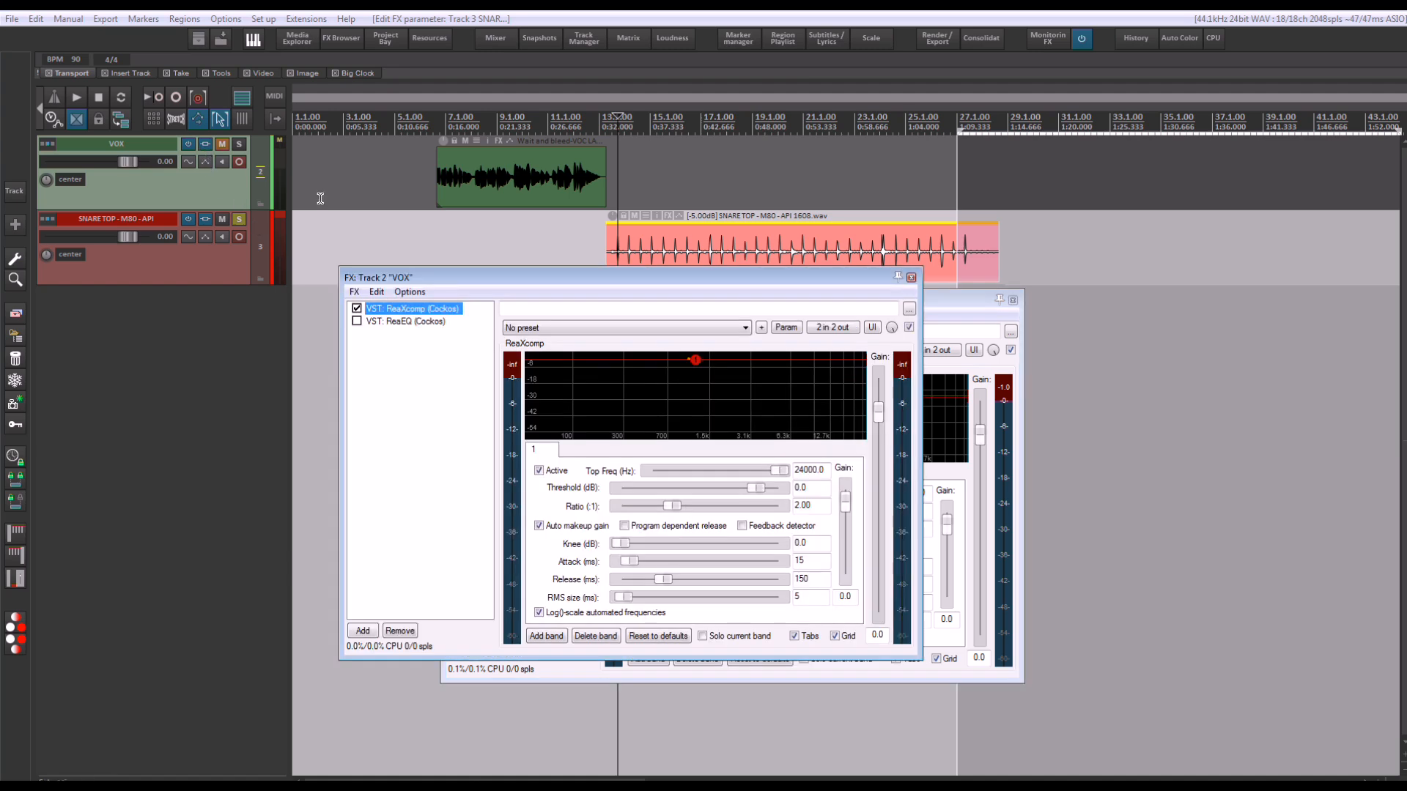
{"action": "left_click_drag", "start_coordinate": [488, 282], "coordinate": [932, 270]}
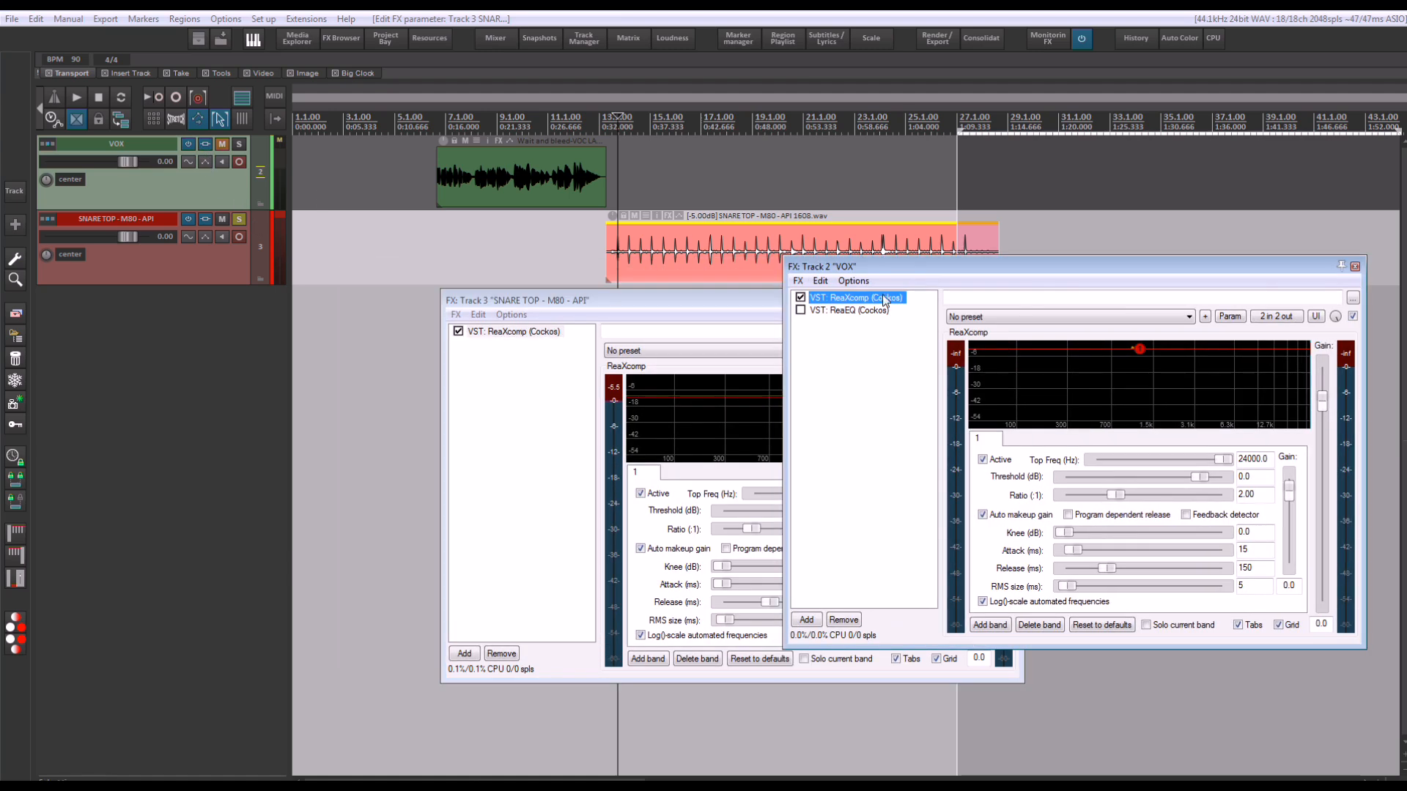
{"action": "left_click_drag", "start_coordinate": [842, 309], "coordinate": [524, 364]}
Bypass the snare's ReaXcomp, enable its ReaEQ, close the VOX effects chain and start snare playback
{"action": "left_click", "coordinate": [458, 331]}
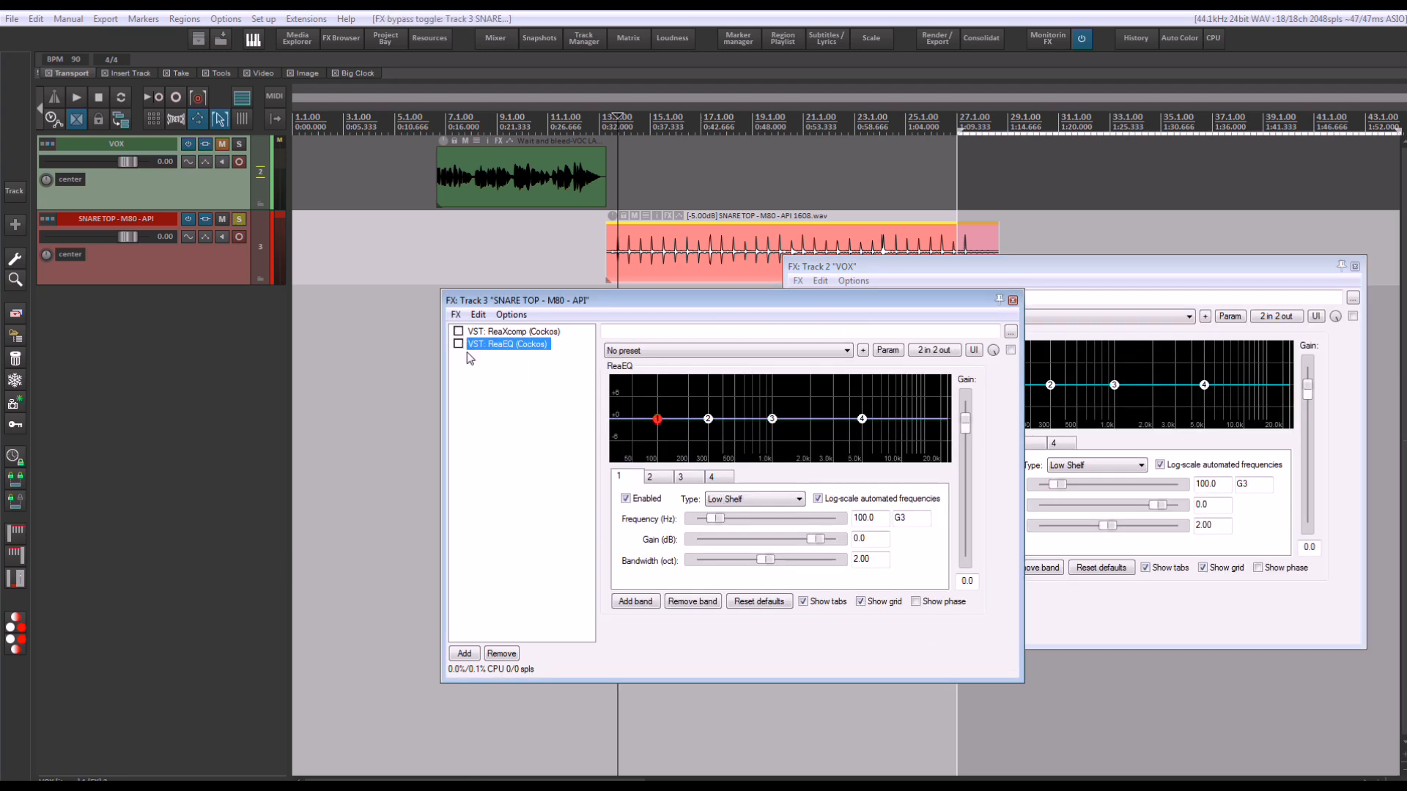
{"action": "left_click", "coordinate": [1355, 266]}
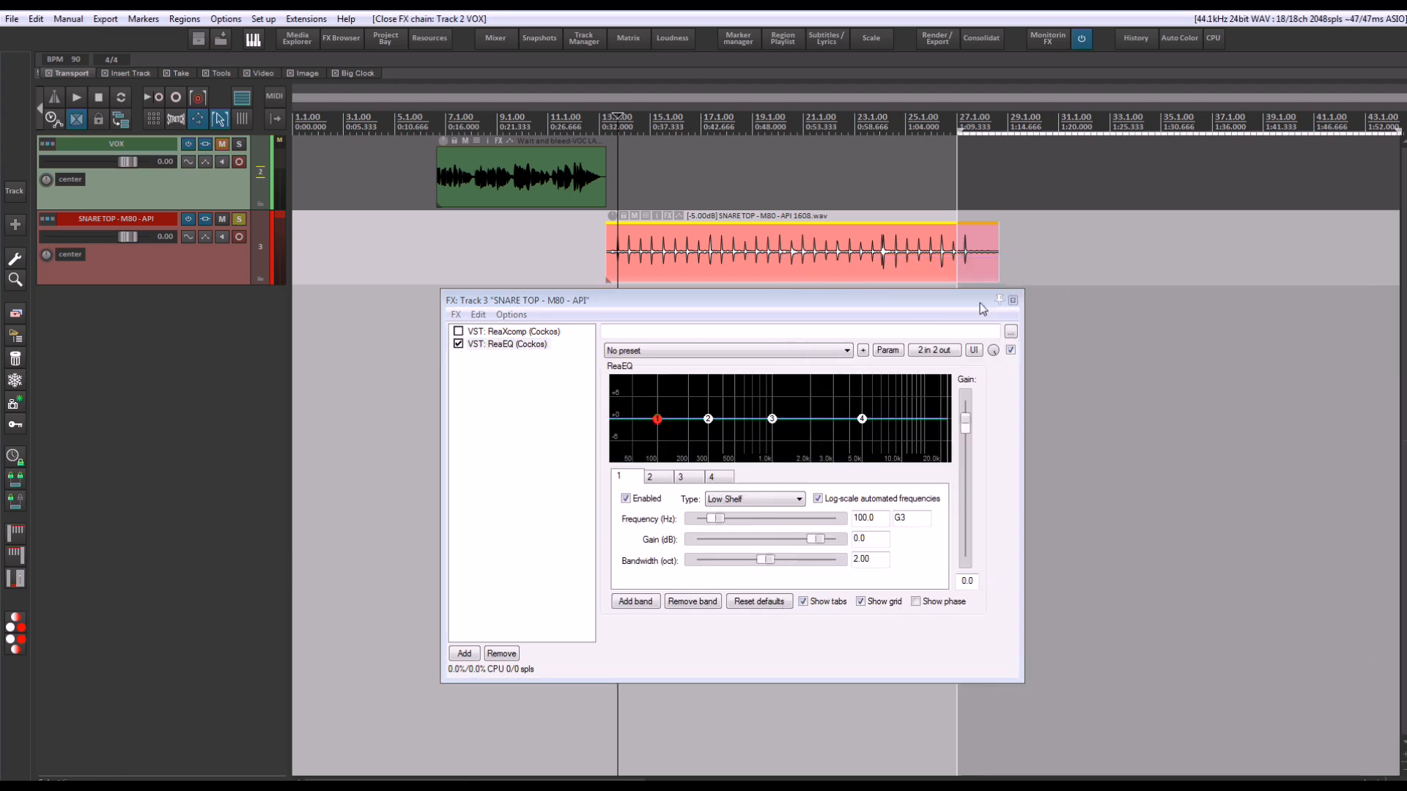
{"action": "left_click_drag", "start_coordinate": [930, 301], "coordinate": [917, 347]}
{"action": "left_click", "coordinate": [657, 128]}
{"action": "key", "text": "space"}
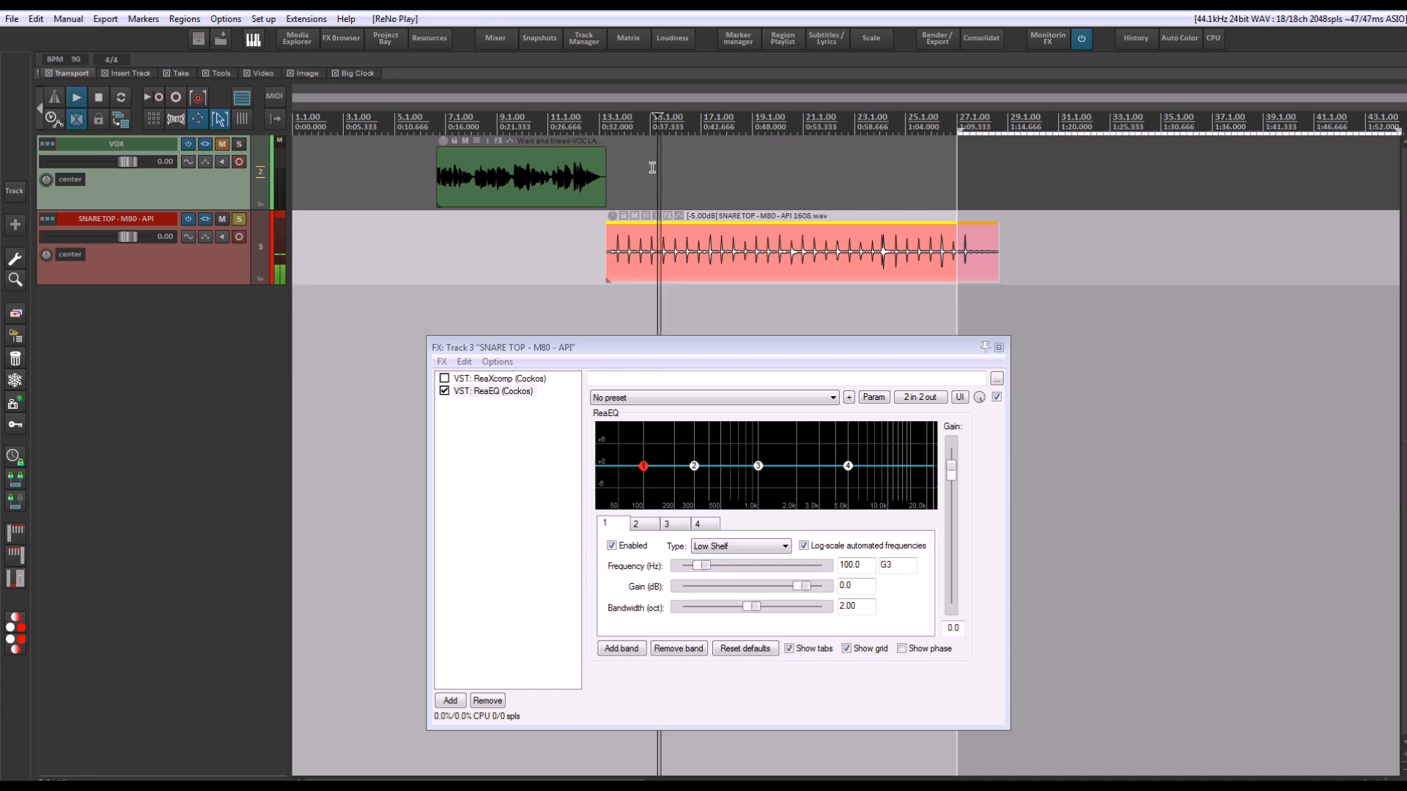
Stop playback, shape ReaEQ's high shelf to 2.2 dB at about 5020 Hz with 0.01 bandwidth, and audition the snare
{"action": "key", "text": "space"}
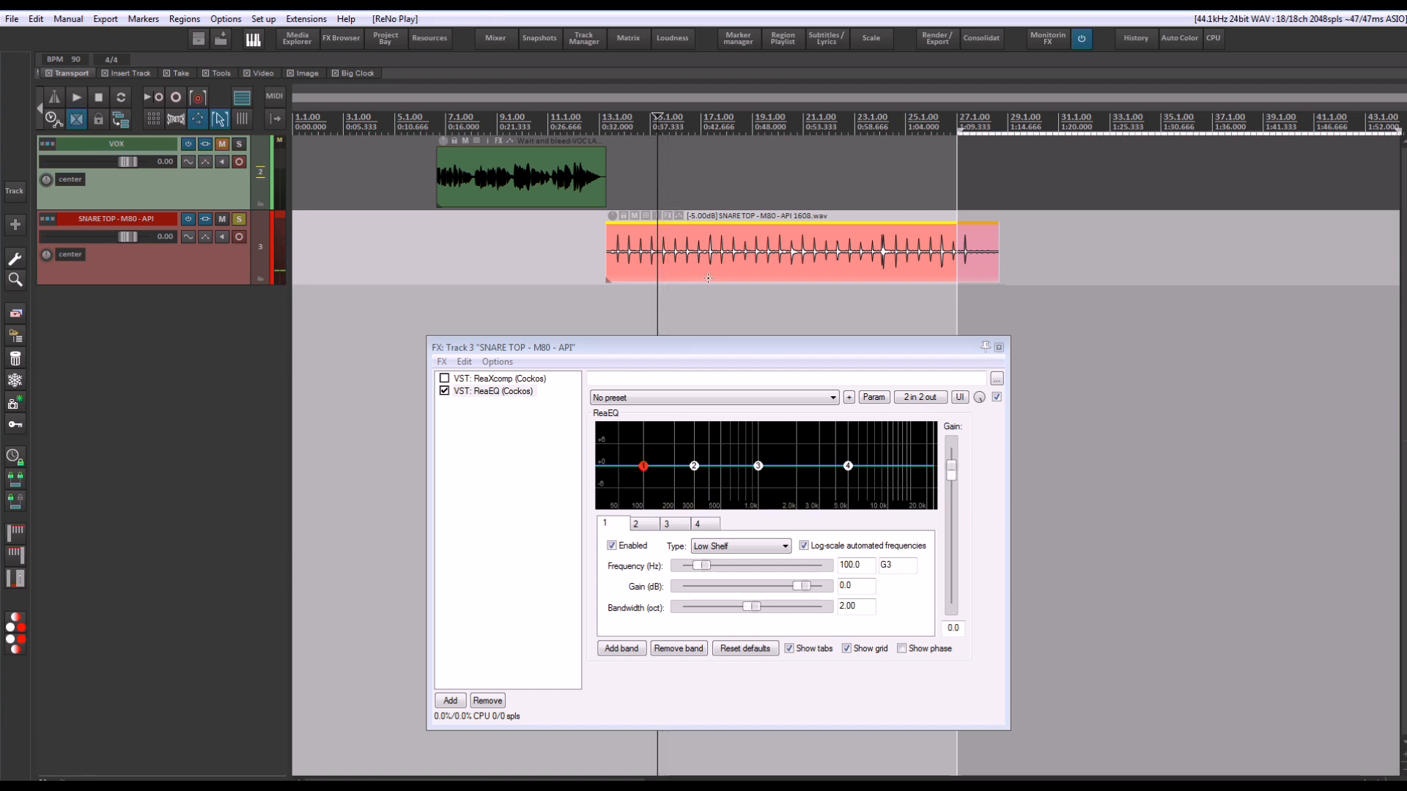
{"action": "left_click_drag", "start_coordinate": [850, 473], "coordinate": [849, 470]}
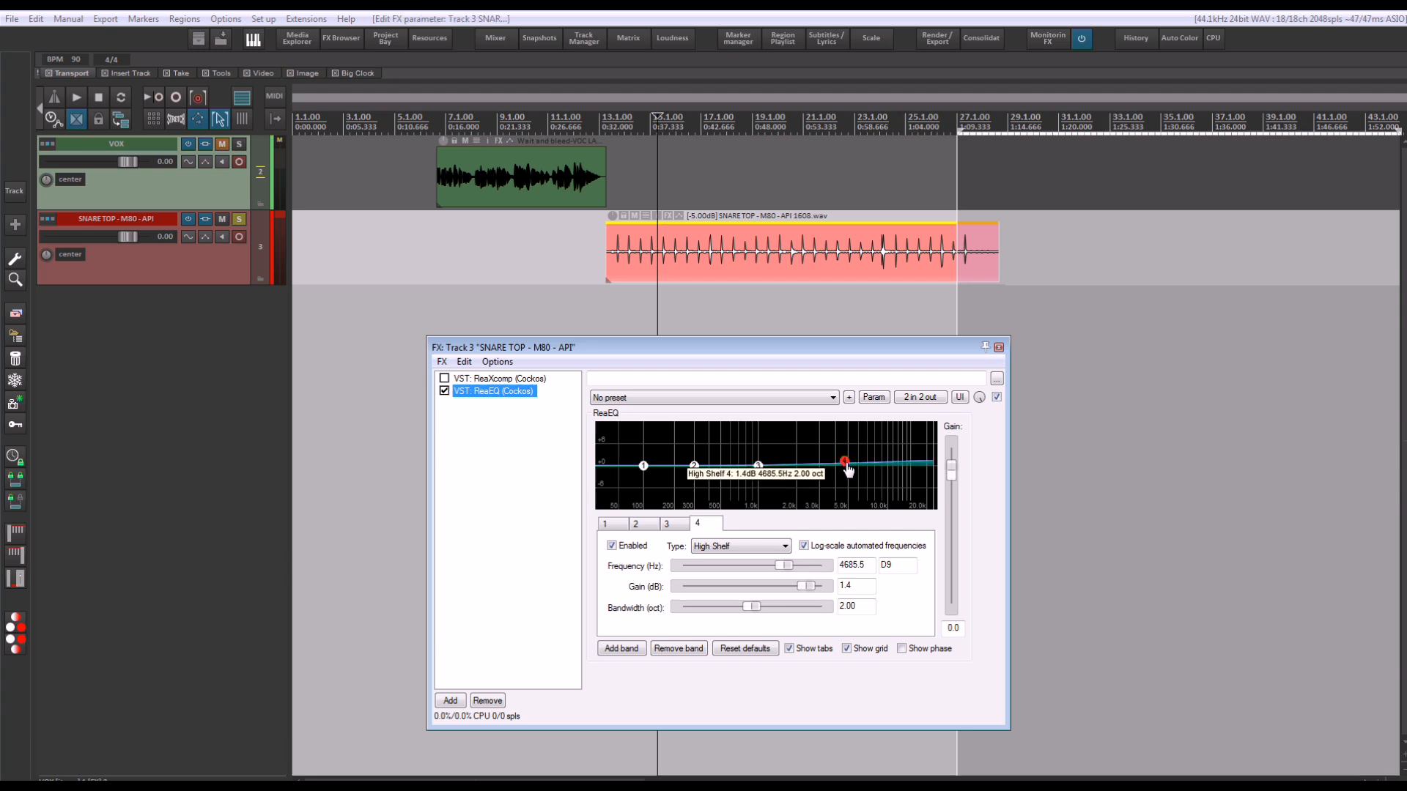
{"action": "left_click_drag", "start_coordinate": [752, 606], "coordinate": [681, 606]}
{"action": "left_click_drag", "start_coordinate": [850, 465], "coordinate": [851, 461]}
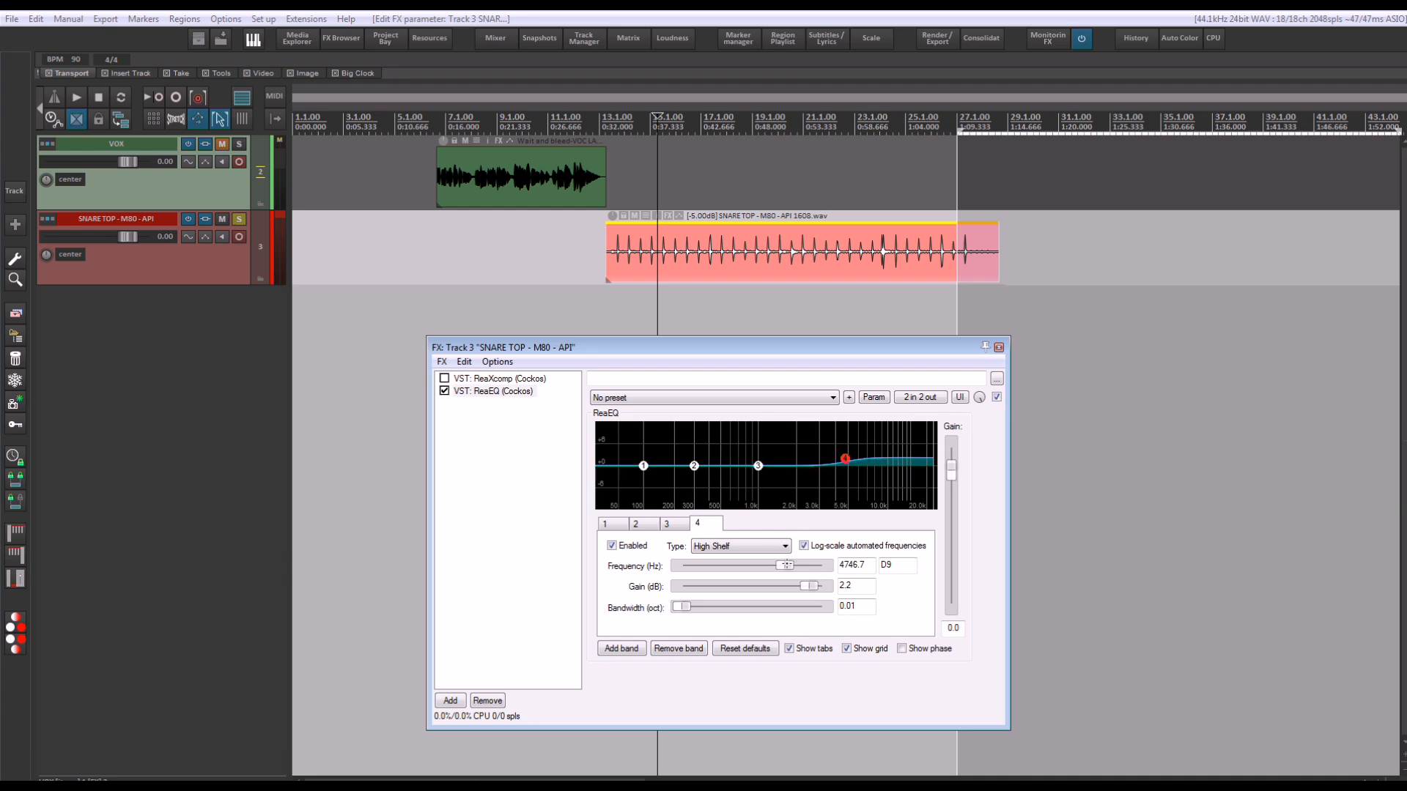
{"action": "left_click_drag", "start_coordinate": [784, 565], "coordinate": [788, 565]}
{"action": "key", "text": "space"}
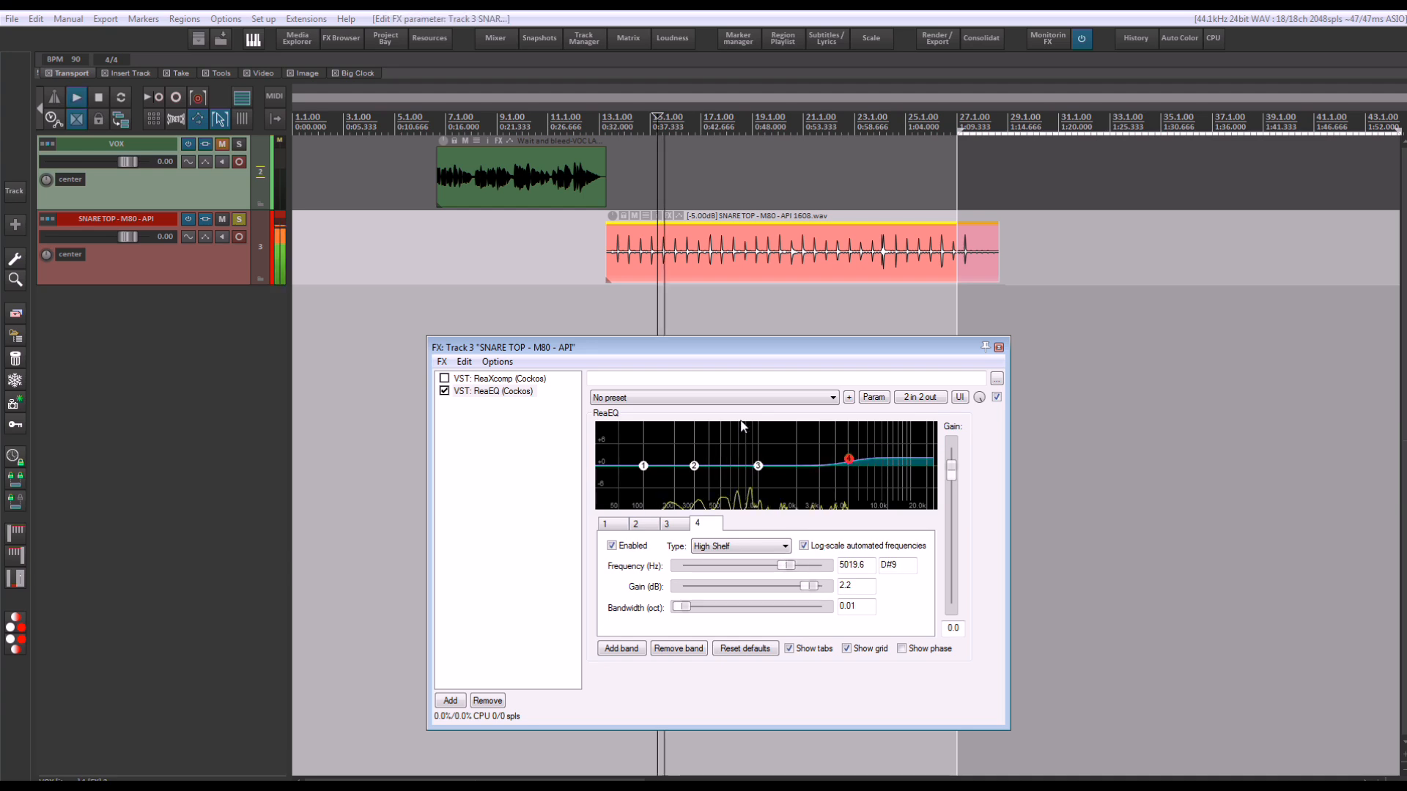
{"action": "key", "text": "space"}
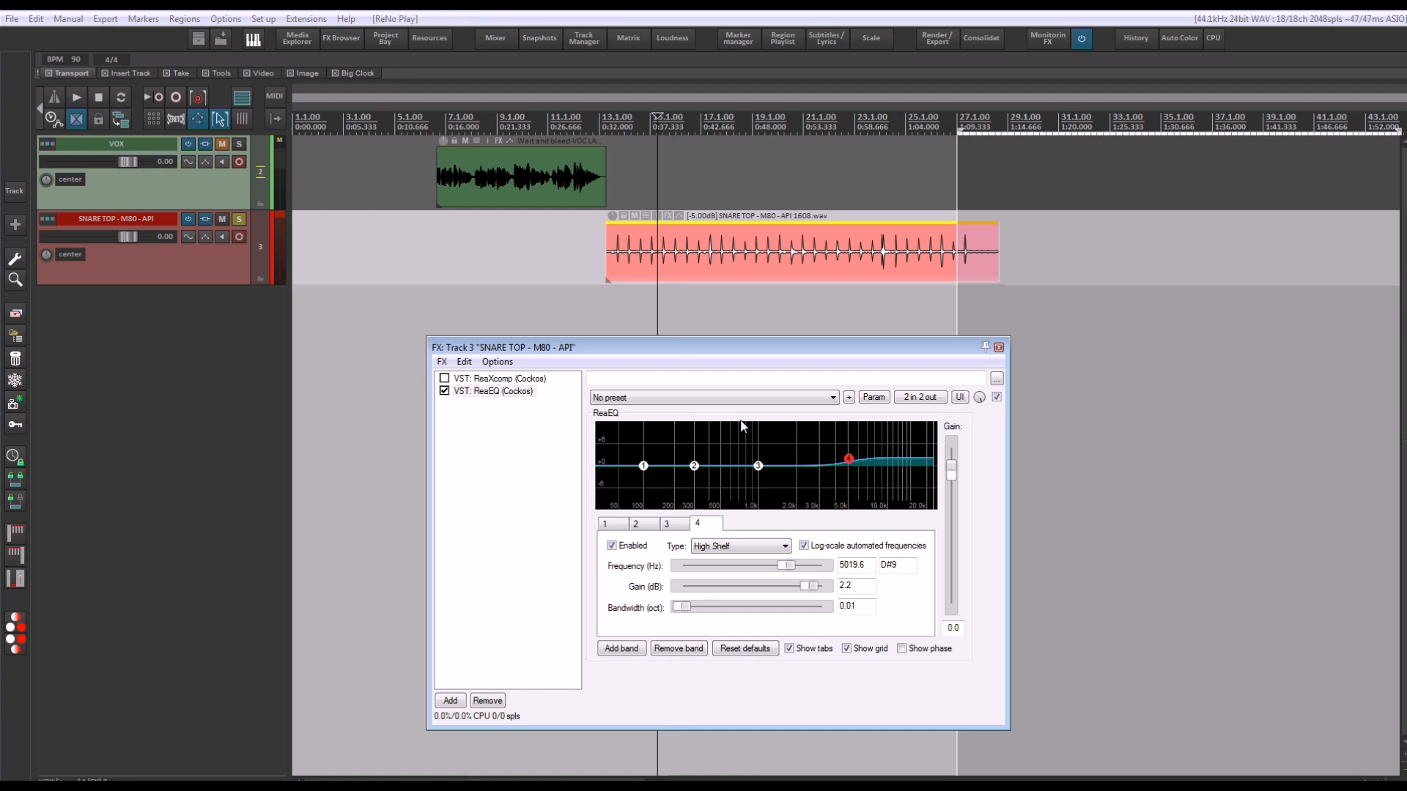
Bypass the snare's ReaEQ and play the track briefly to hear it without the shelf boost
{"action": "mouse_move", "coordinate": [850, 464]}
{"action": "key", "text": "space"}
{"action": "left_click", "coordinate": [446, 390]}
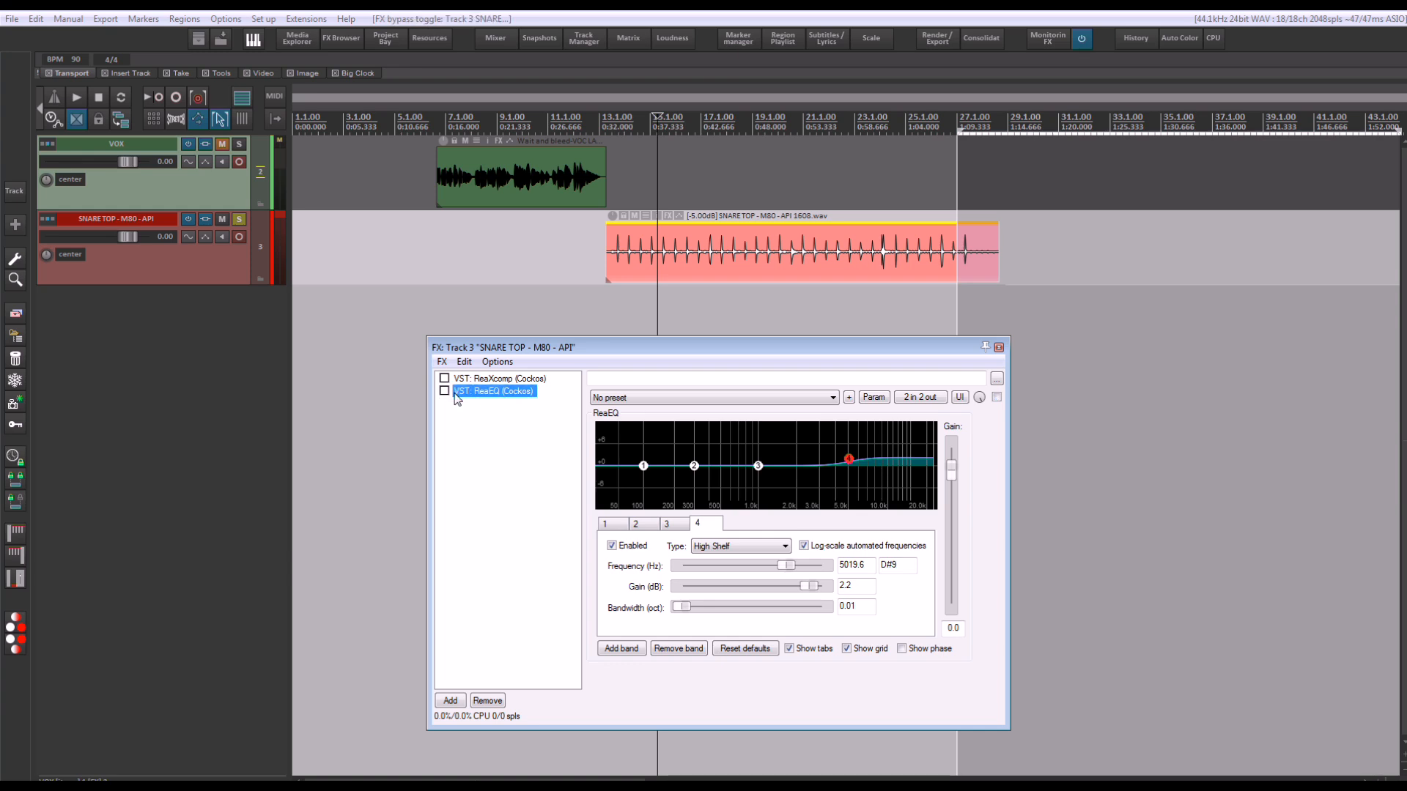
{"action": "key", "text": "space"}
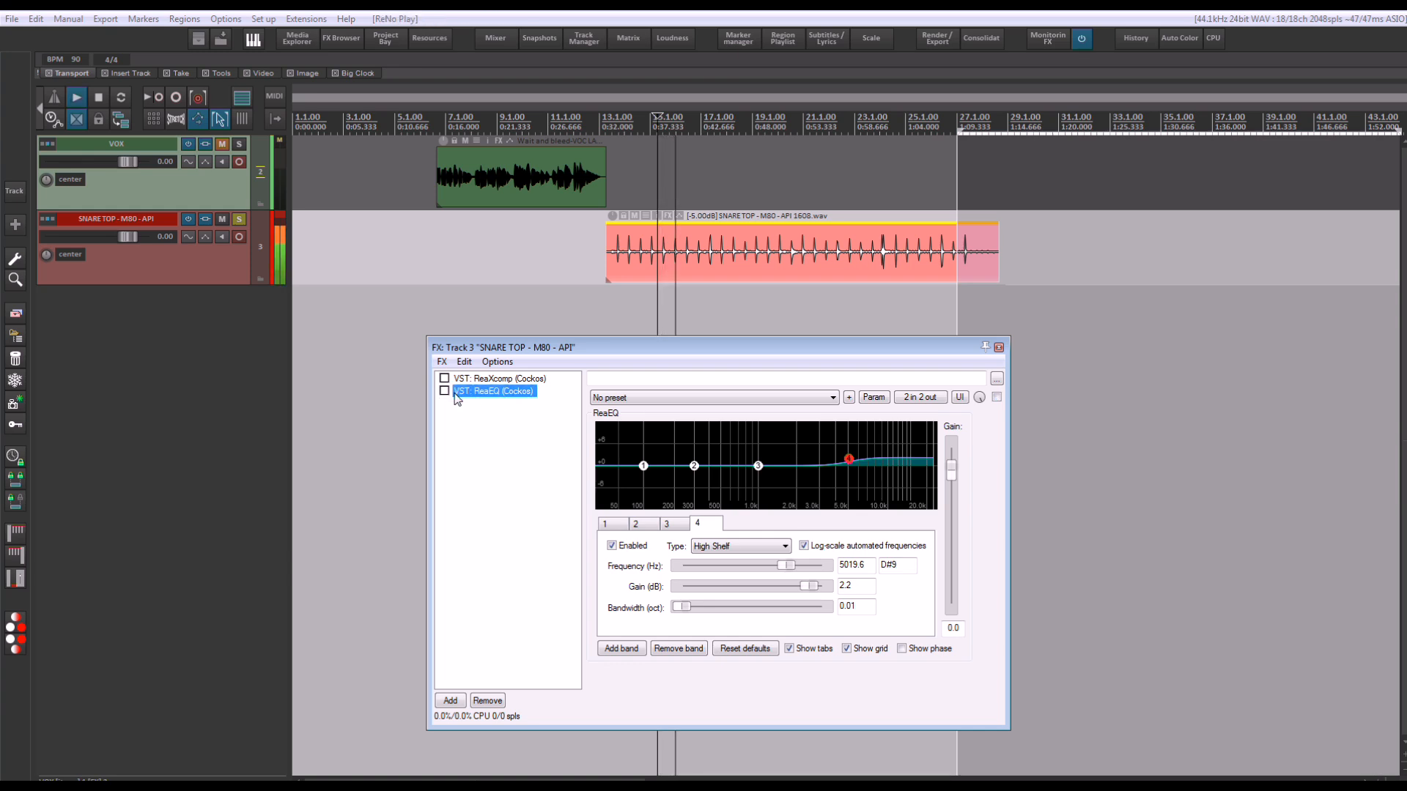
{"action": "key", "text": "space"}
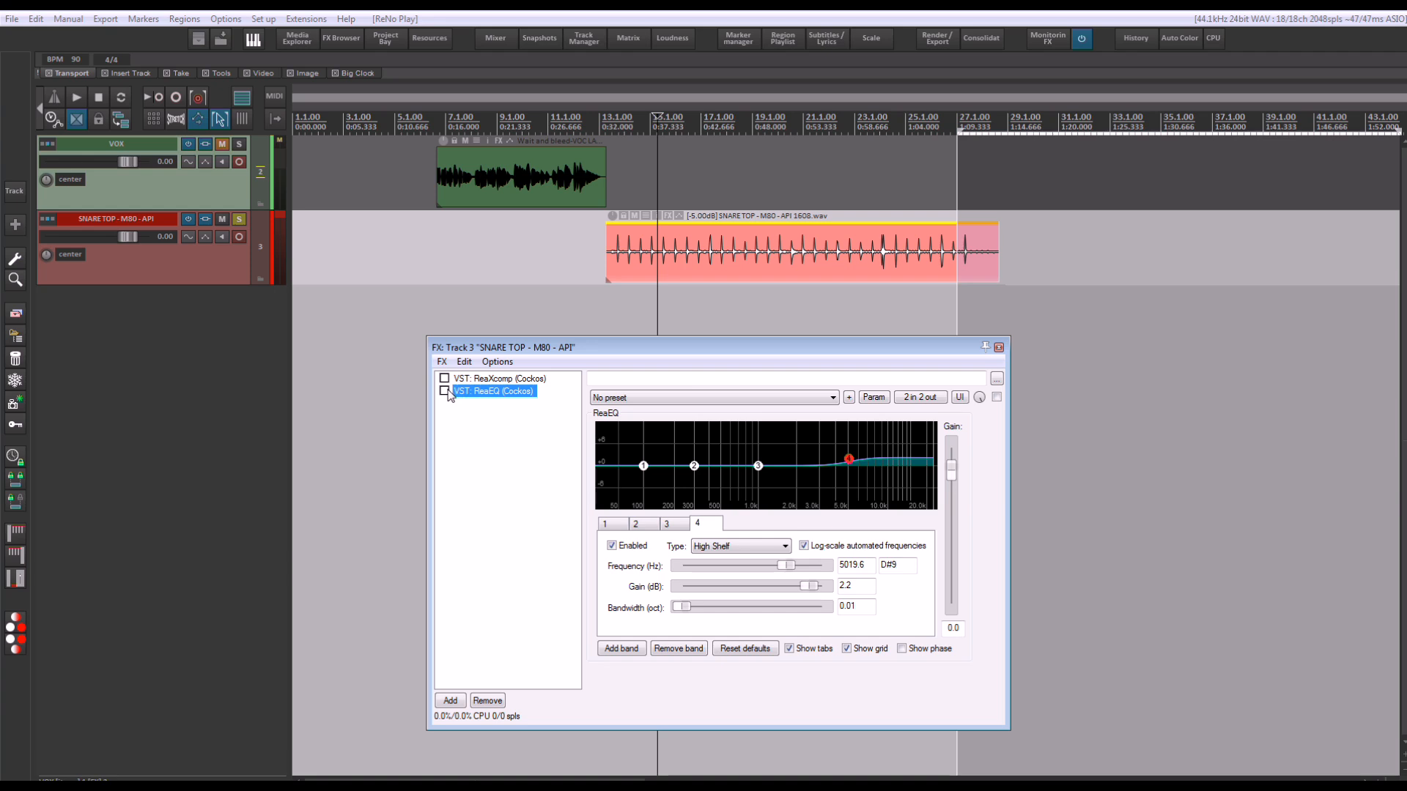
Re-enable ReaEQ, raise its high shelf to 6.2 dB at about 4765 Hz, and audition the snare
{"action": "left_click", "coordinate": [444, 392]}
{"action": "left_click_drag", "start_coordinate": [848, 459], "coordinate": [849, 455]}
{"action": "key", "text": "space"}
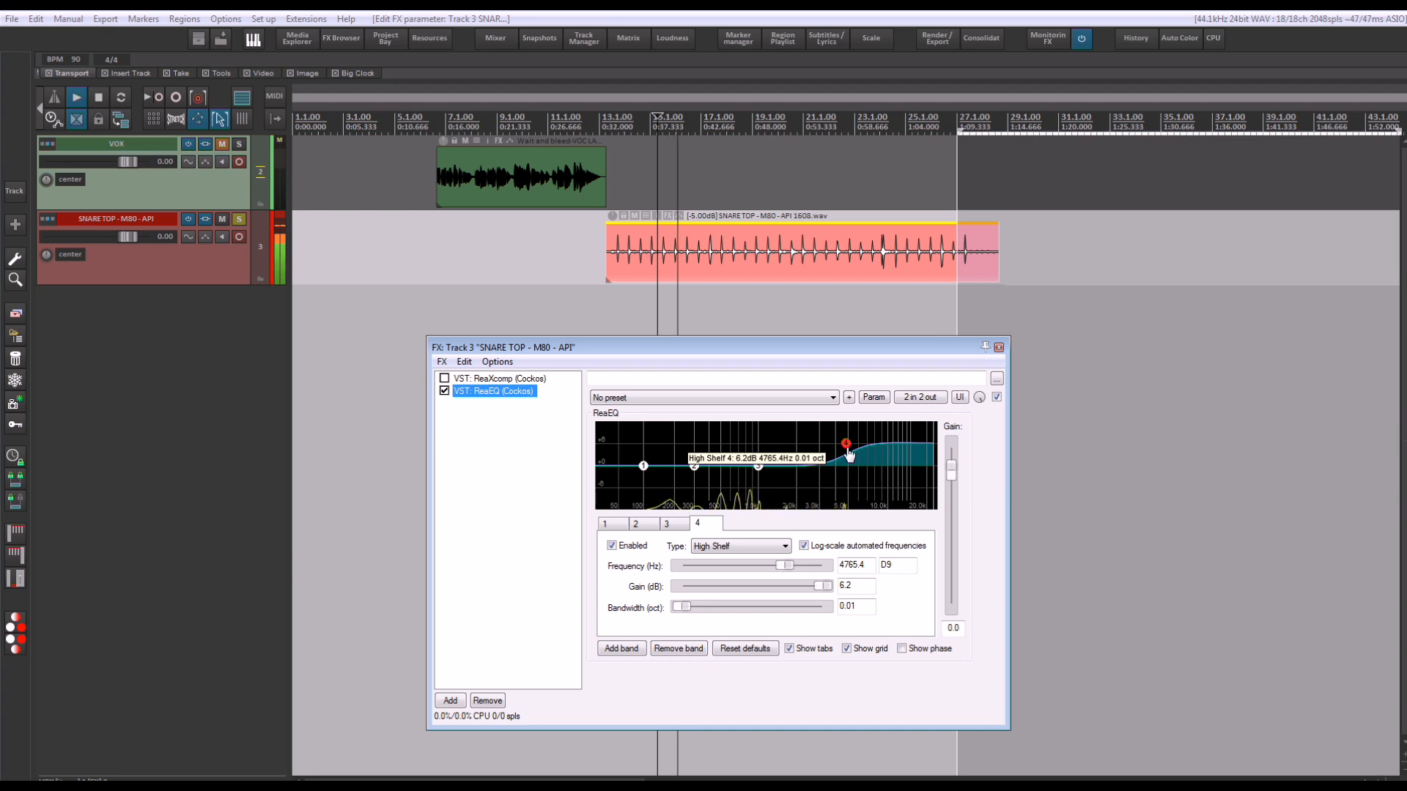
{"action": "key", "text": "space"}
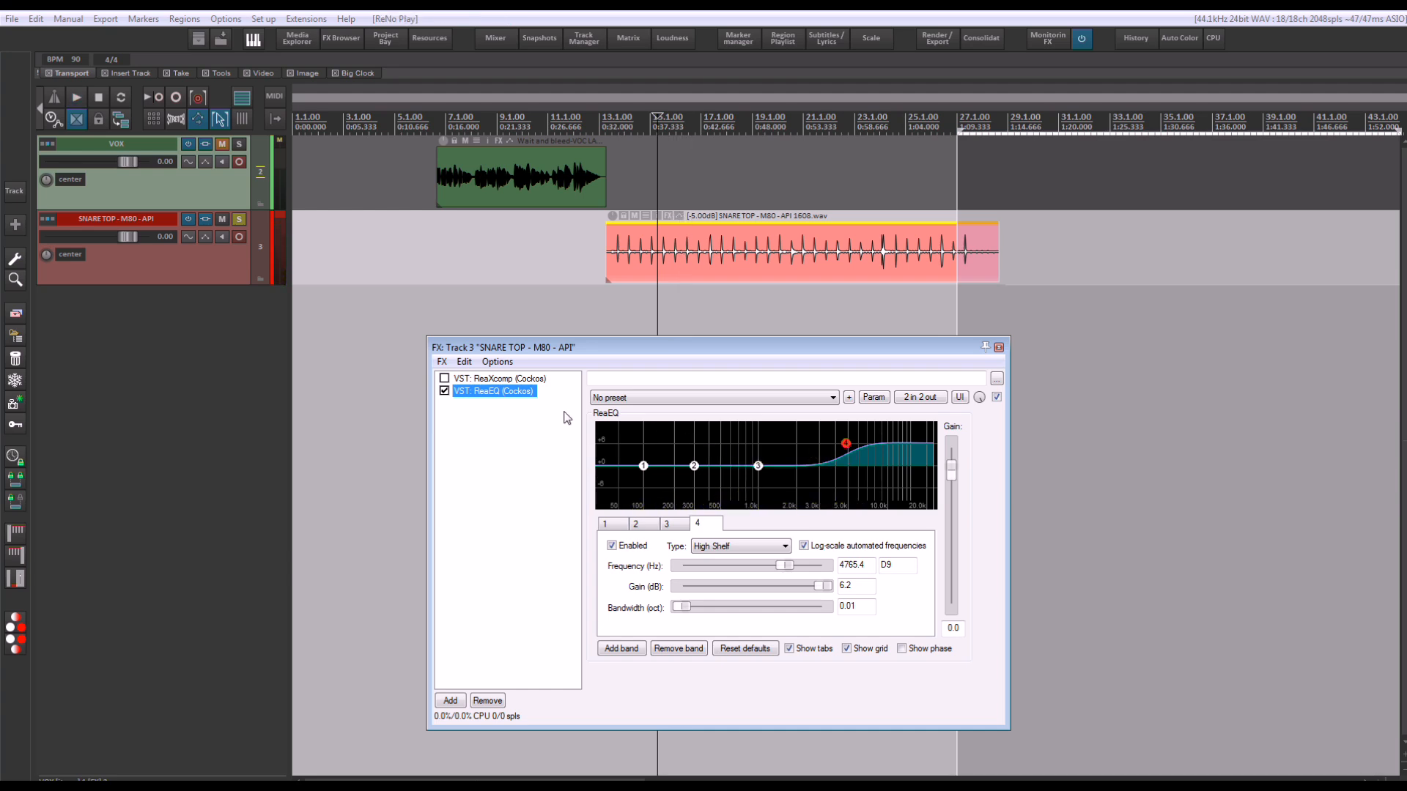
Toggle ReaEQ's bypass repeatedly during snare playback to compare the processed and dry sound, ending bypassed and stopped
{"action": "key", "text": "space"}
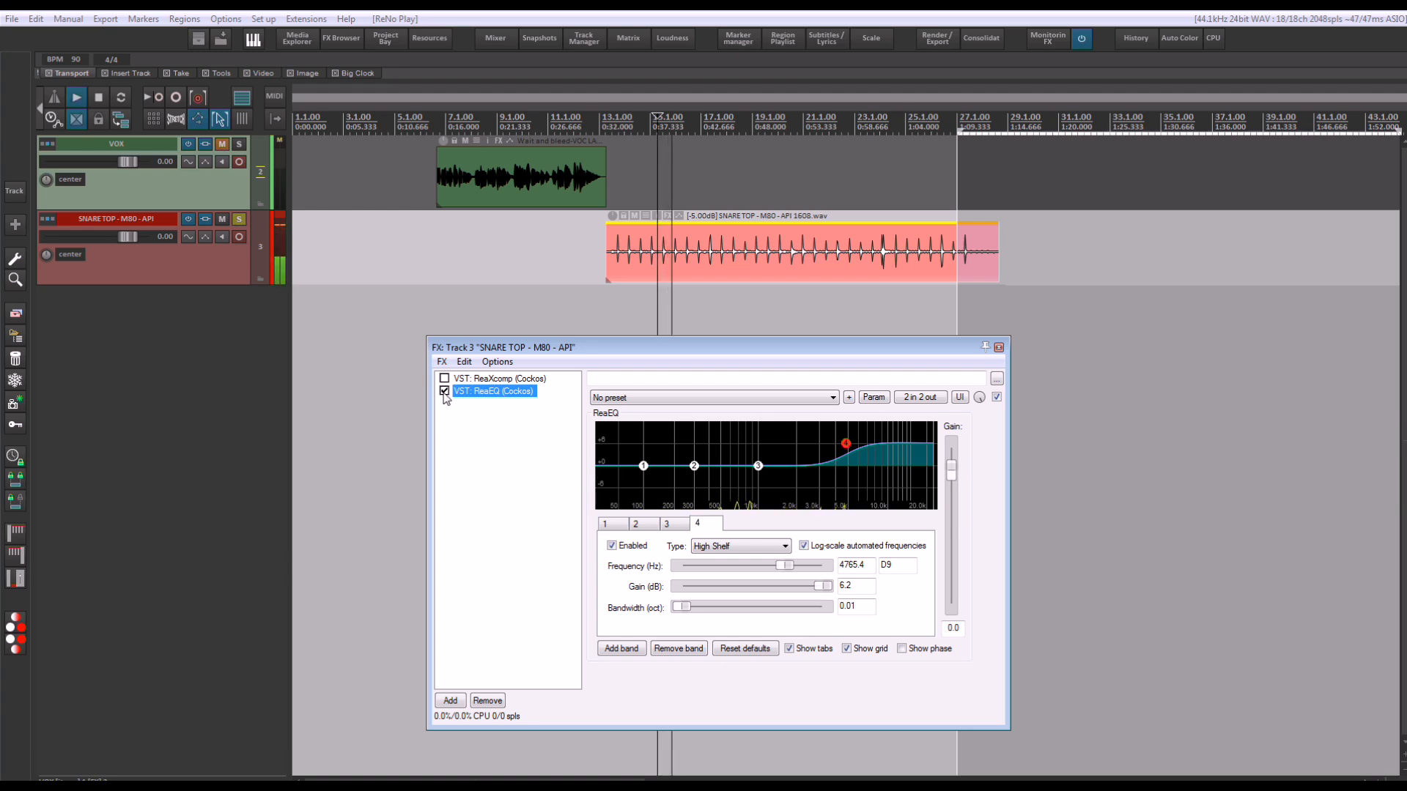
{"action": "left_click", "coordinate": [444, 390]}
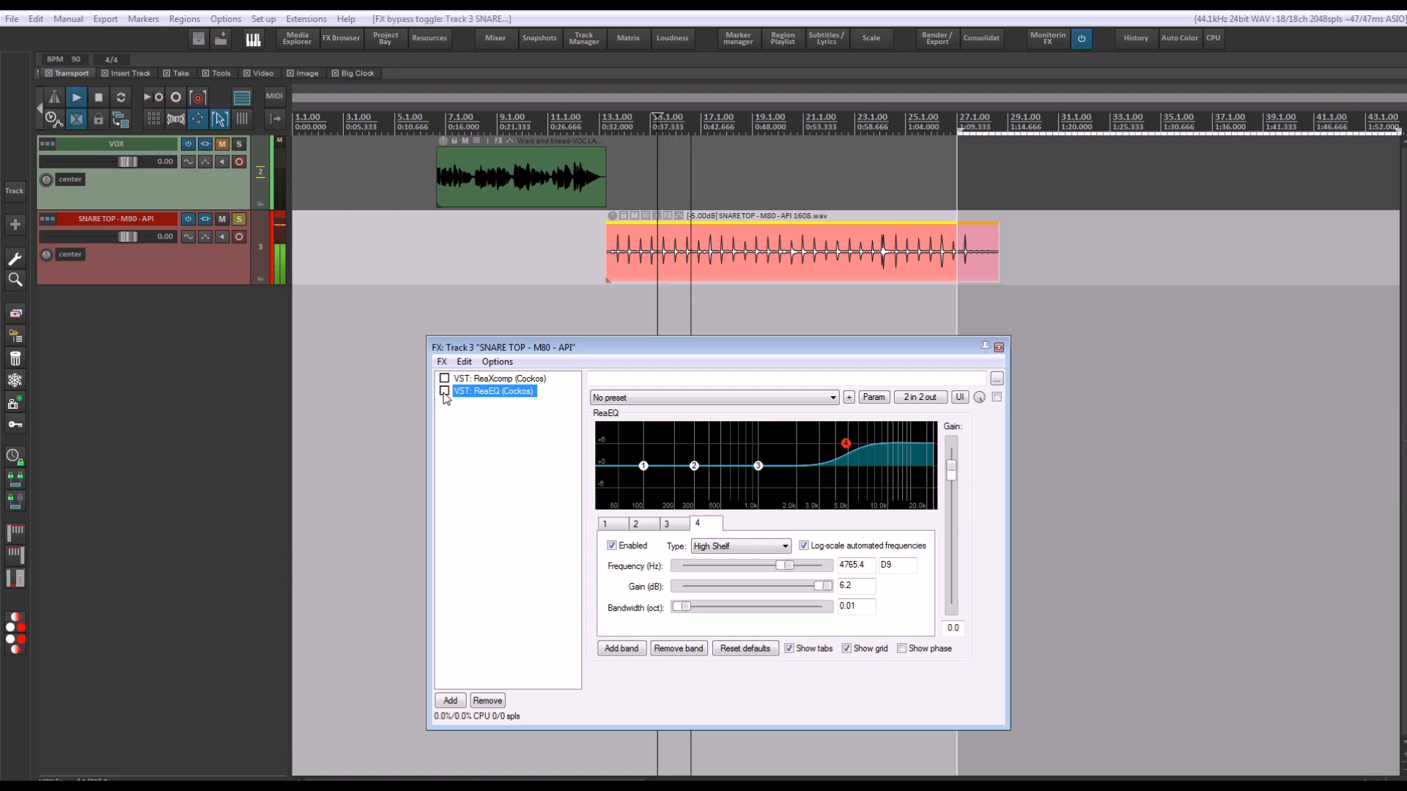
{"action": "left_click", "coordinate": [444, 391]}
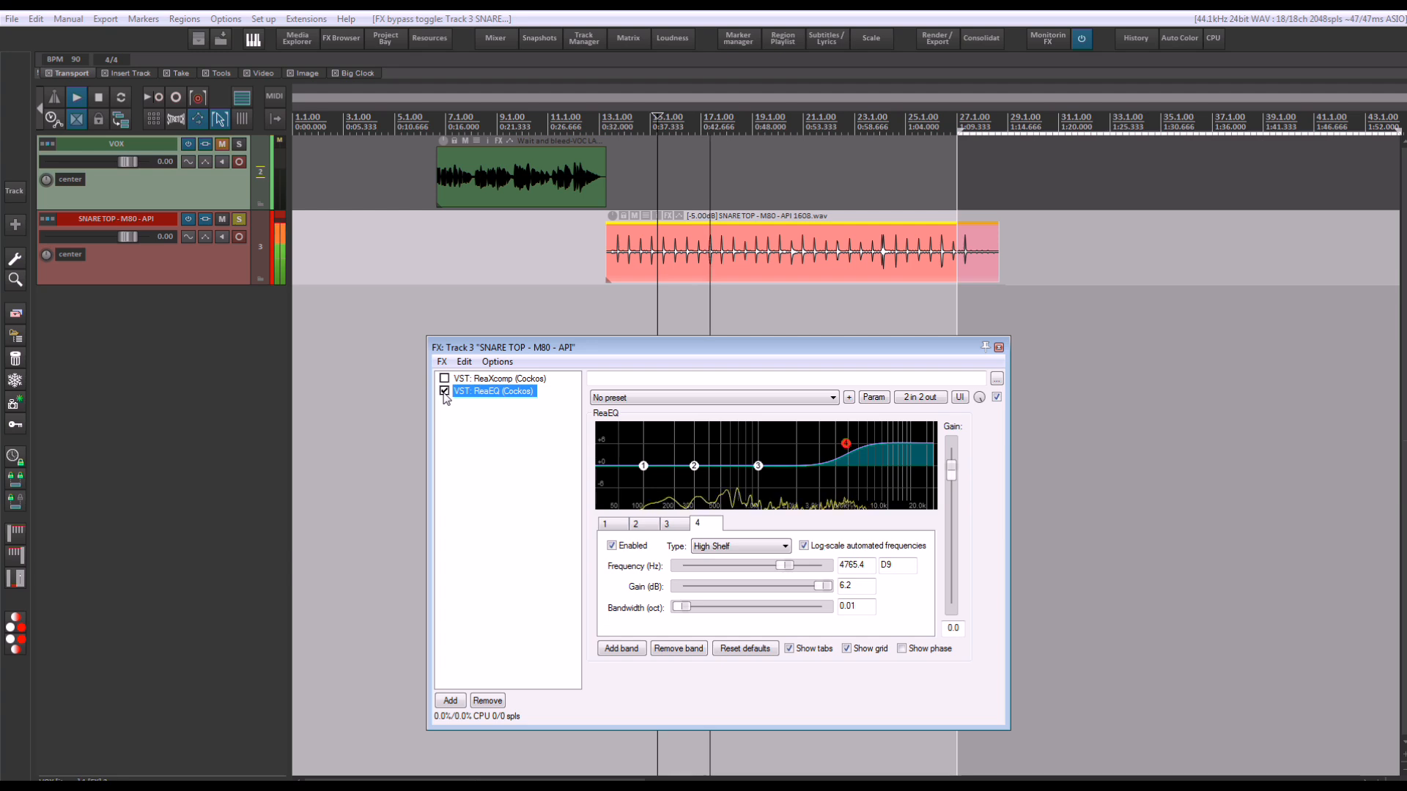
{"action": "left_click", "coordinate": [444, 390]}
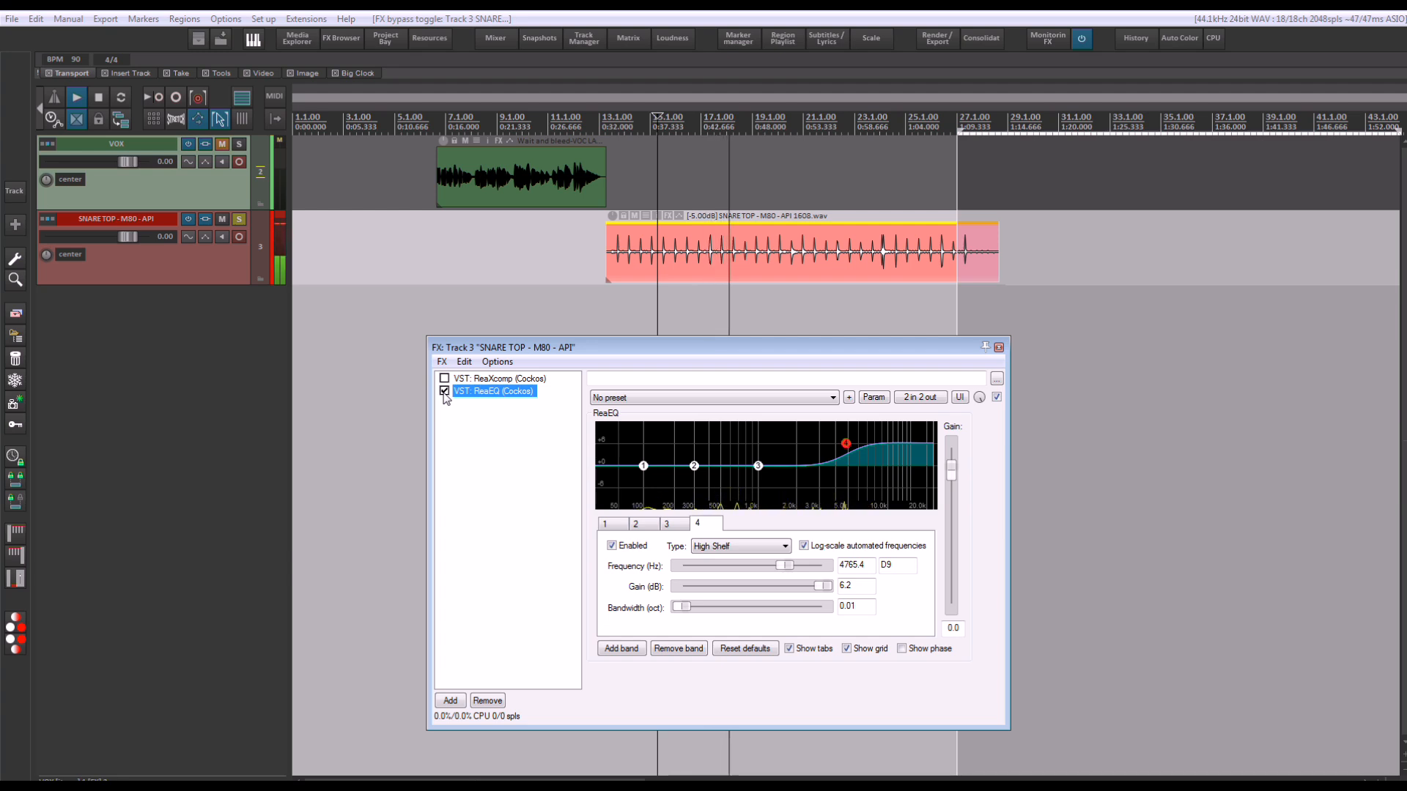
{"action": "key", "text": "space"}
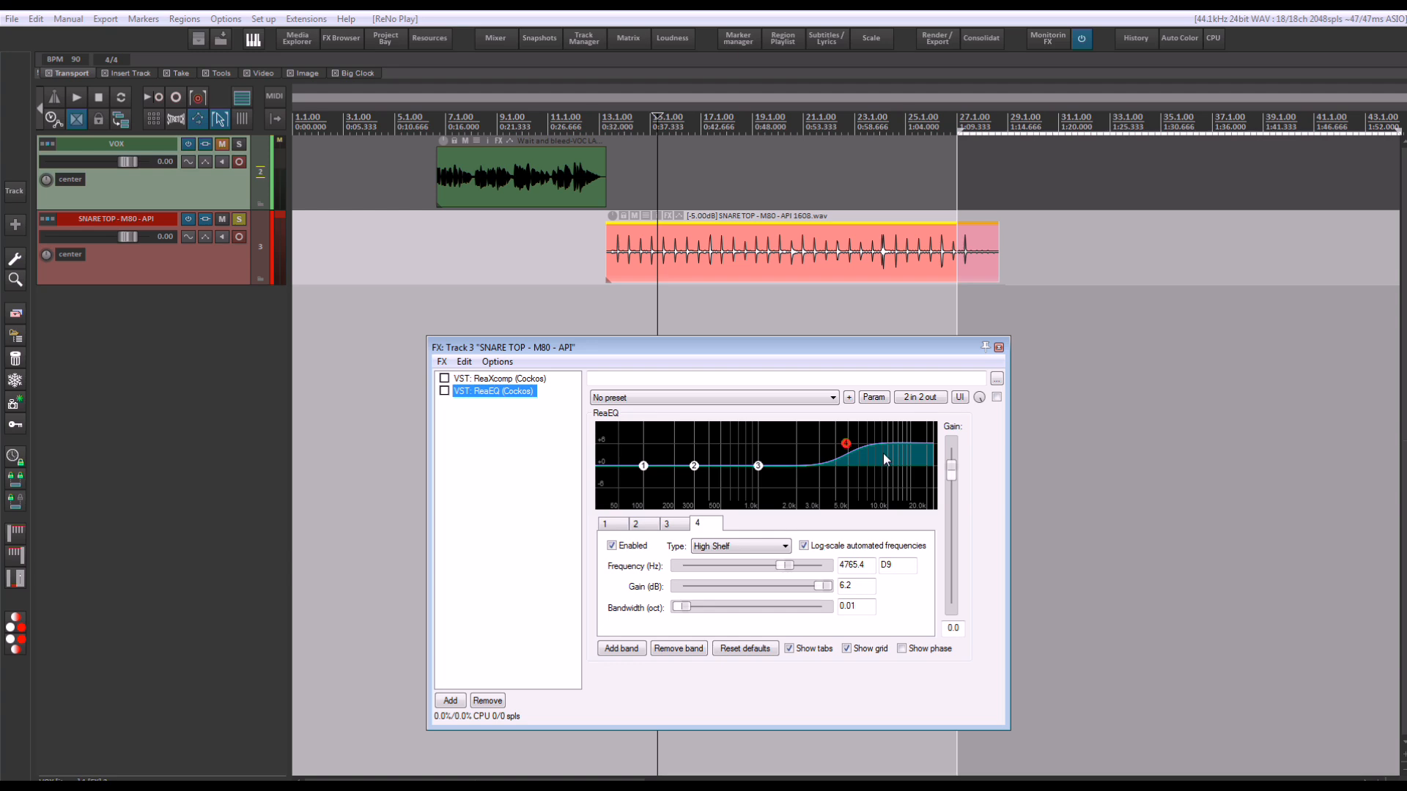
Reduce ReaEQ's high shelf to 3.8 dB at about 4955 Hz and shift the effects window slightly upward
{"action": "mouse_move", "coordinate": [846, 444]}
{"action": "left_mouse_down"}
{"action": "mouse_move", "coordinate": [851, 469]}
{"action": "mouse_move", "coordinate": [850, 457]}
{"action": "left_mouse_up"}
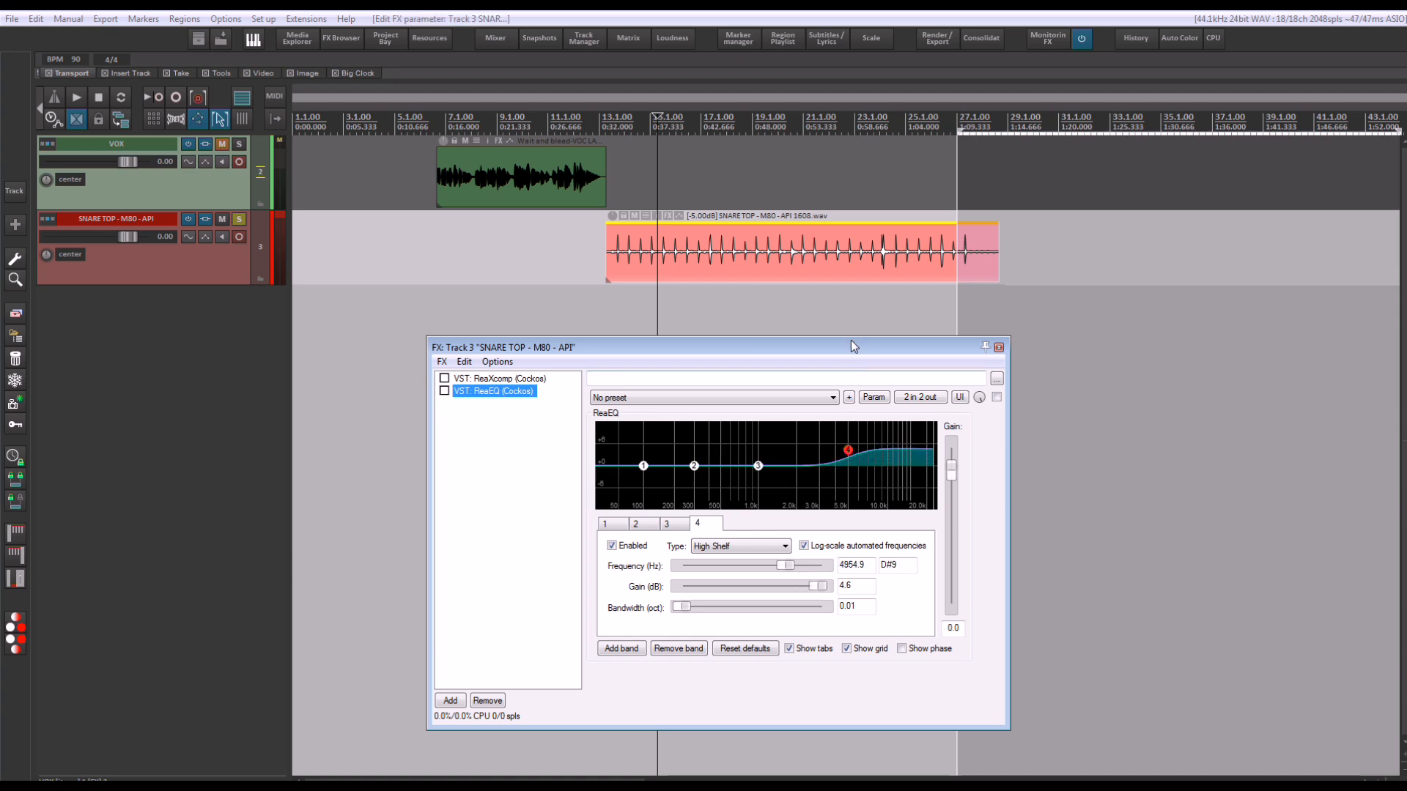
{"action": "left_click_drag", "start_coordinate": [850, 346], "coordinate": [850, 325]}
{"action": "left_click_drag", "start_coordinate": [847, 429], "coordinate": [851, 434]}
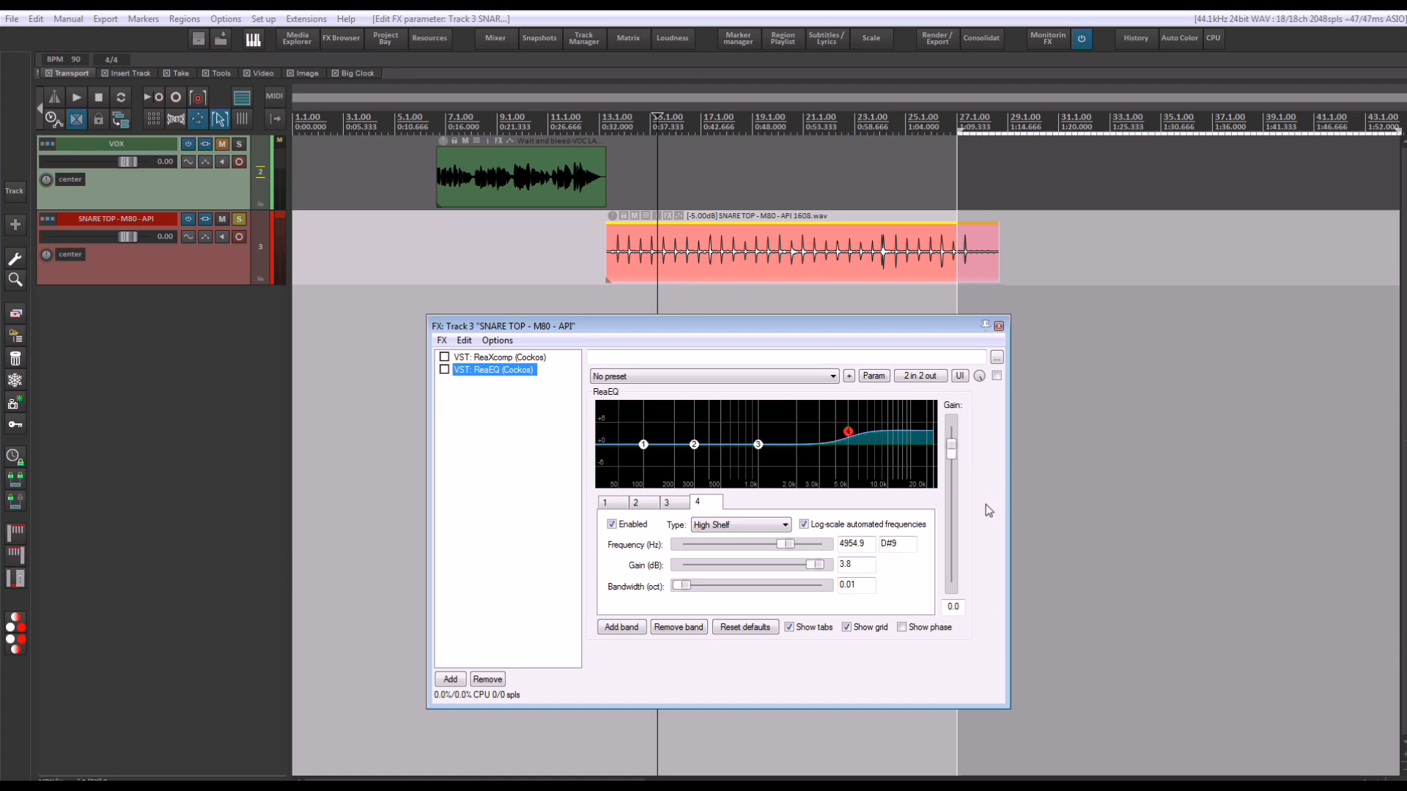
Remove ReaEQ from the snare track's chain and enable ReaXcomp
{"action": "left_click", "coordinate": [487, 679]}
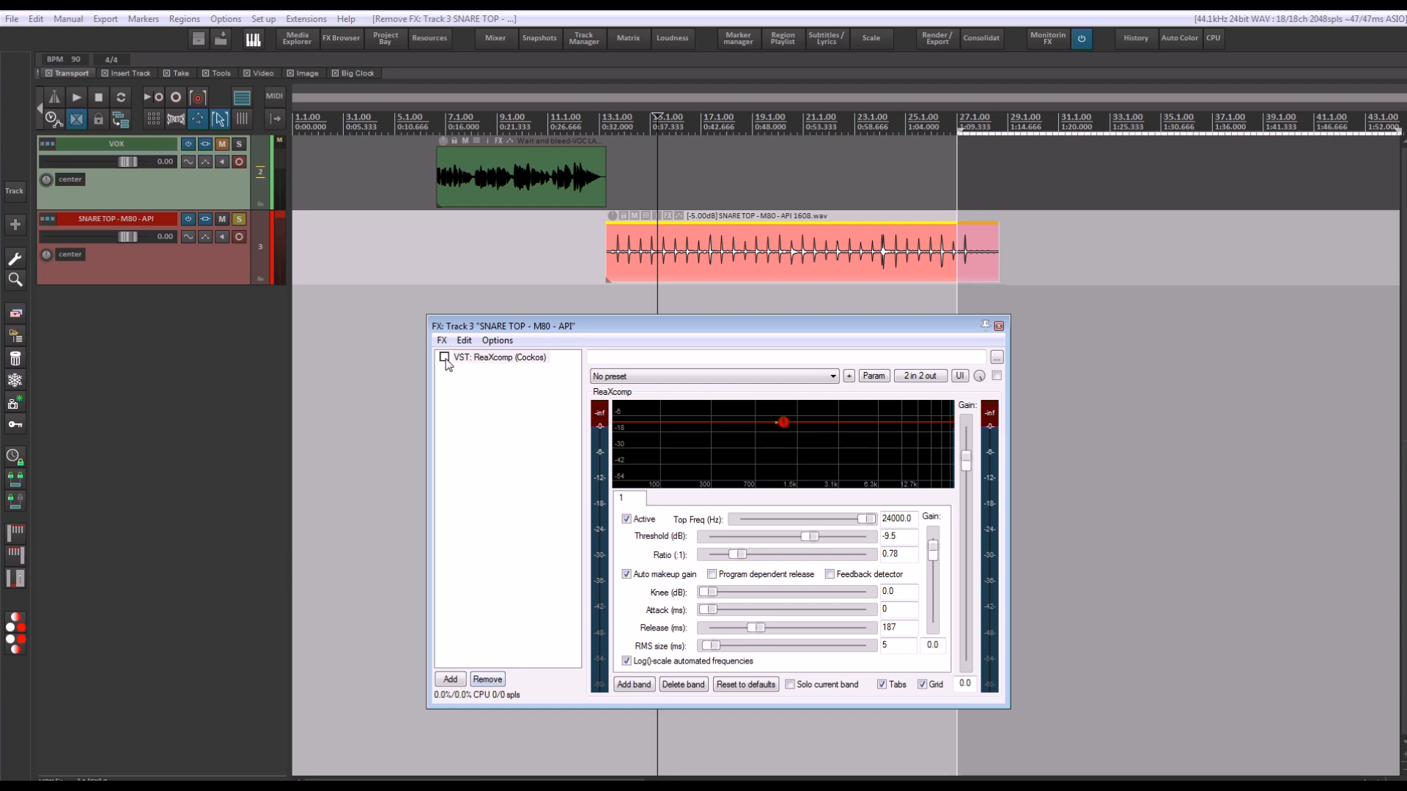
{"action": "left_click", "coordinate": [444, 357]}
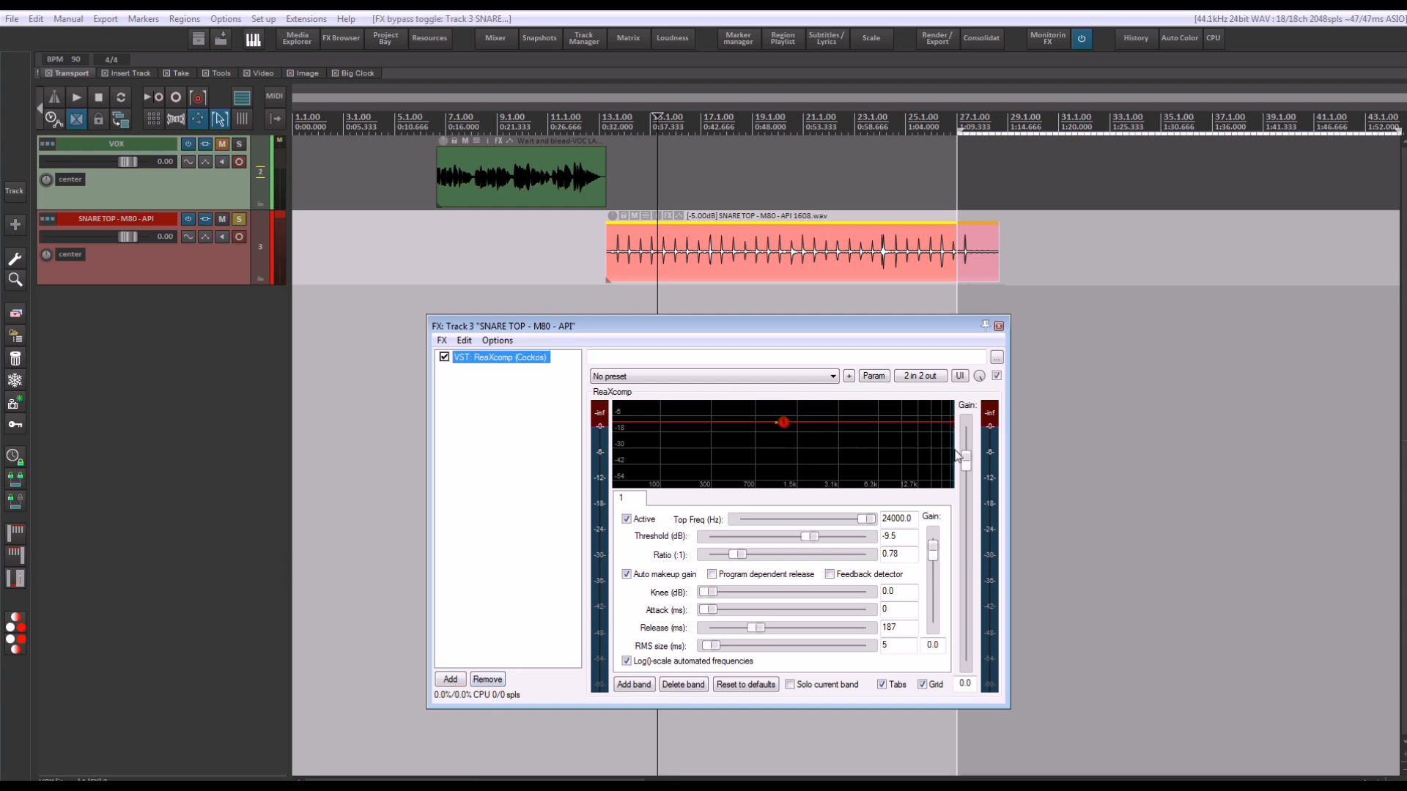
Lower ReaXcomp's single band to about 2384 Hz, add a second band, and extend the new band's top frequency to 24000 Hz
{"action": "left_click_drag", "start_coordinate": [954, 456], "coordinate": [822, 460]}
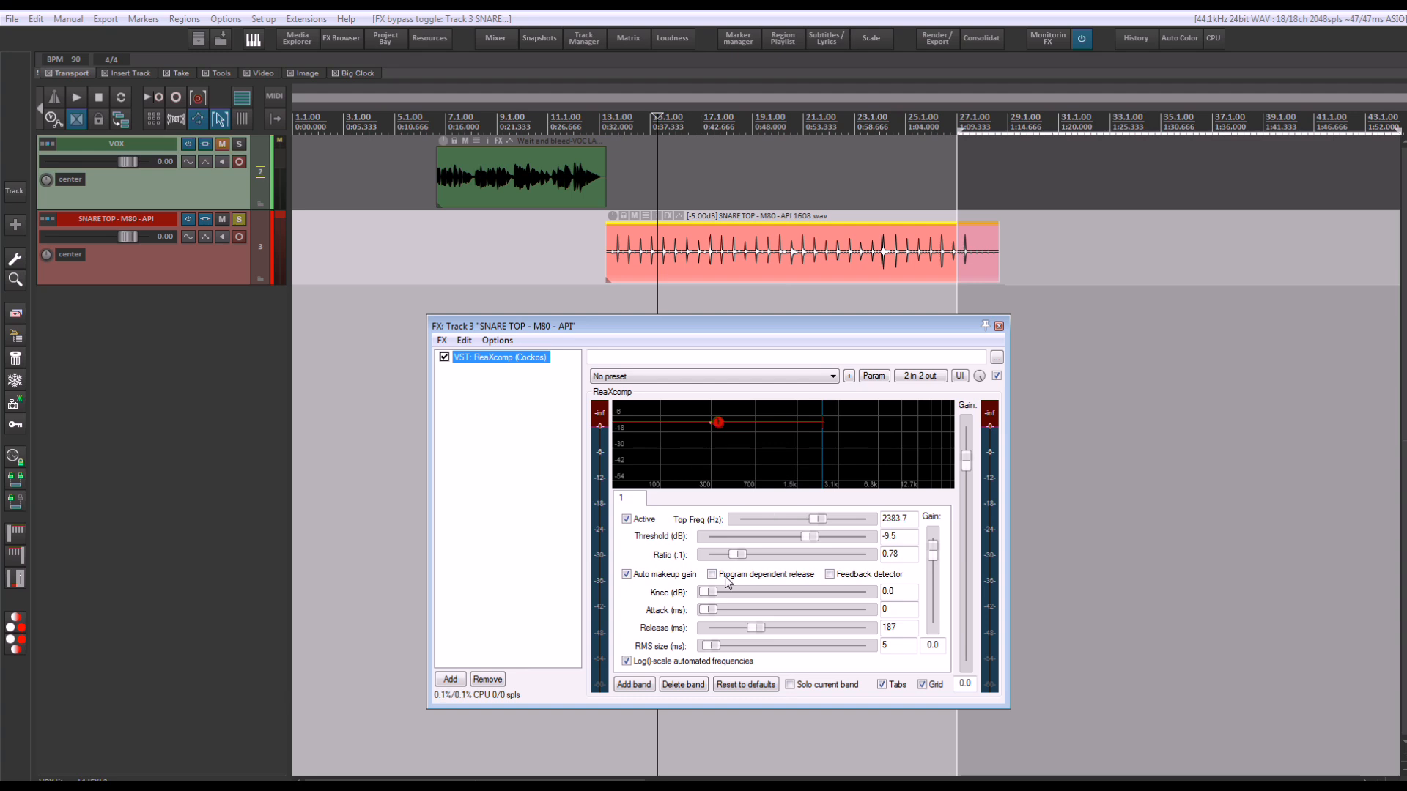
{"action": "left_click", "coordinate": [634, 684]}
{"action": "left_click_drag", "start_coordinate": [822, 443], "coordinate": [954, 454]}
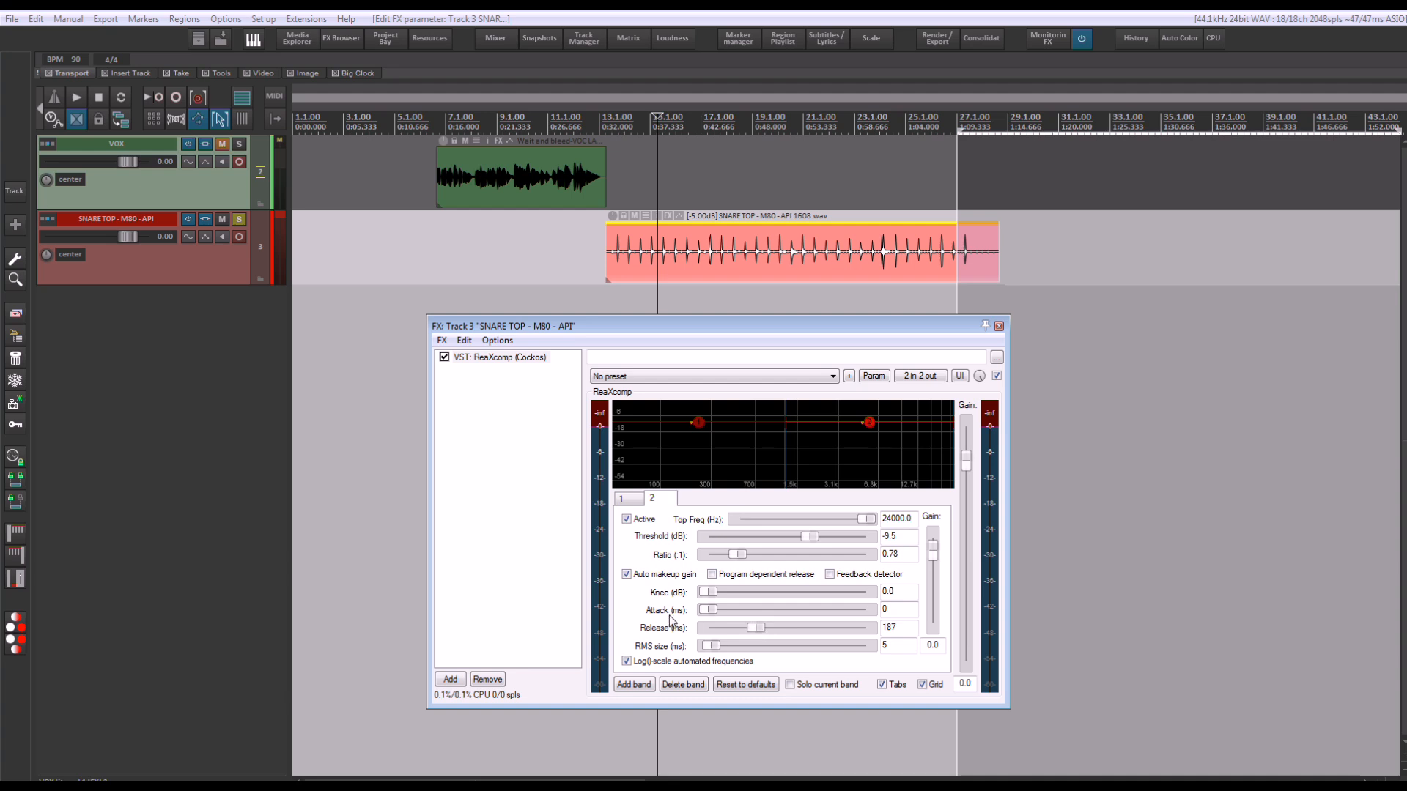
Deactivate the lower band, set its threshold to 2.0 dB, top frequency to about 4402 Hz and ratio to 0.83, and play the snare briefly
{"action": "left_click", "coordinate": [696, 425]}
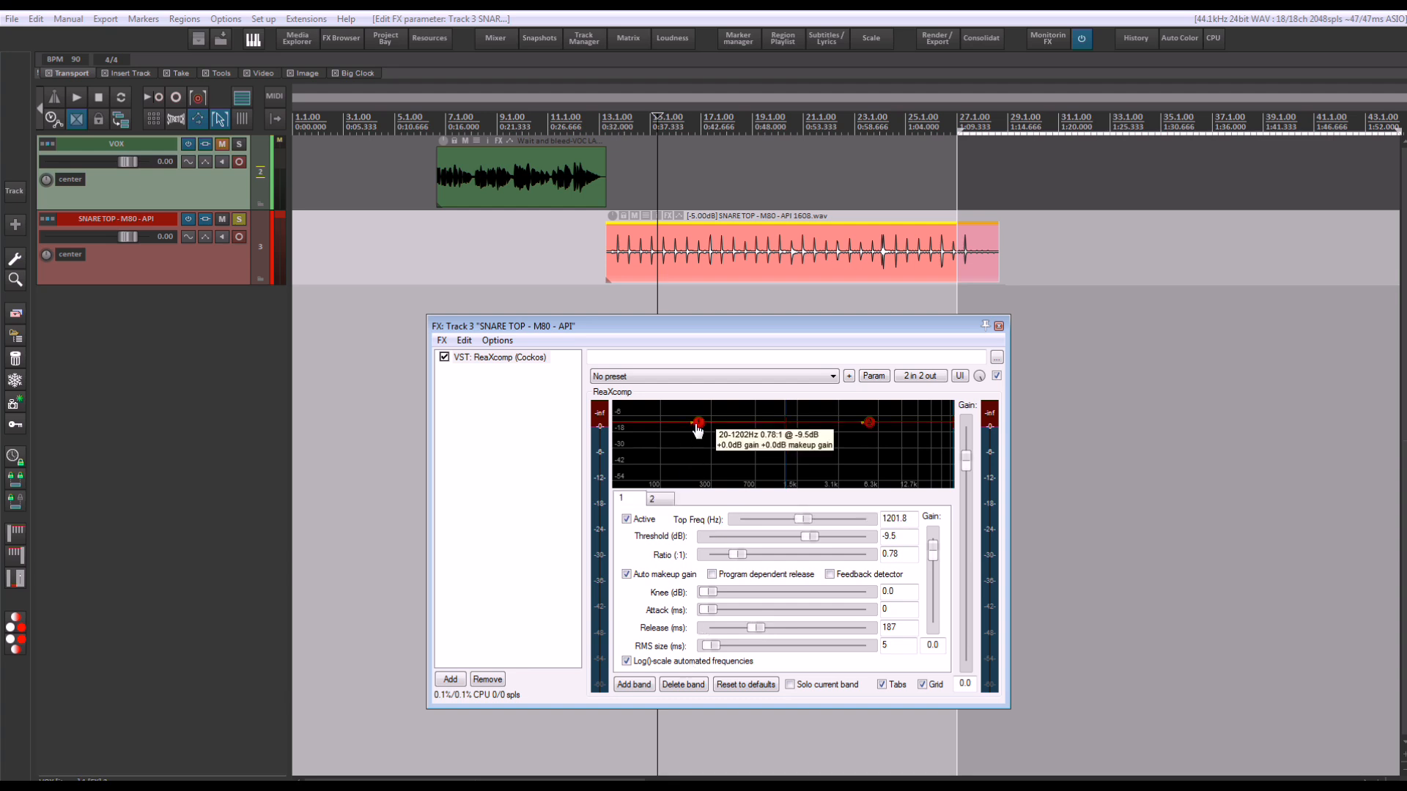
{"action": "left_click_drag", "start_coordinate": [699, 440], "coordinate": [699, 410]}
{"action": "left_click_drag", "start_coordinate": [785, 452], "coordinate": [859, 451]}
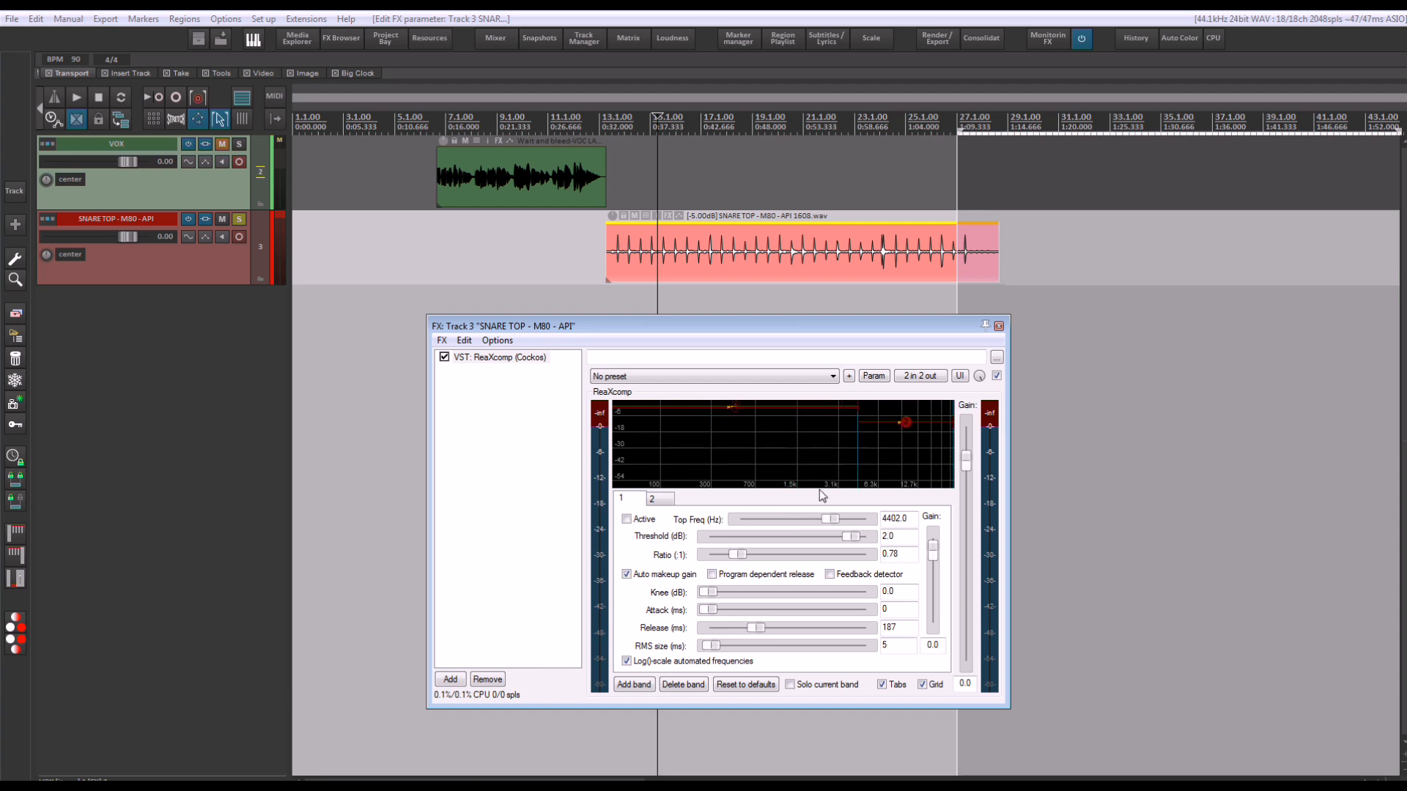
{"action": "left_click_drag", "start_coordinate": [736, 555], "coordinate": [738, 555]}
{"action": "key", "text": "space"}
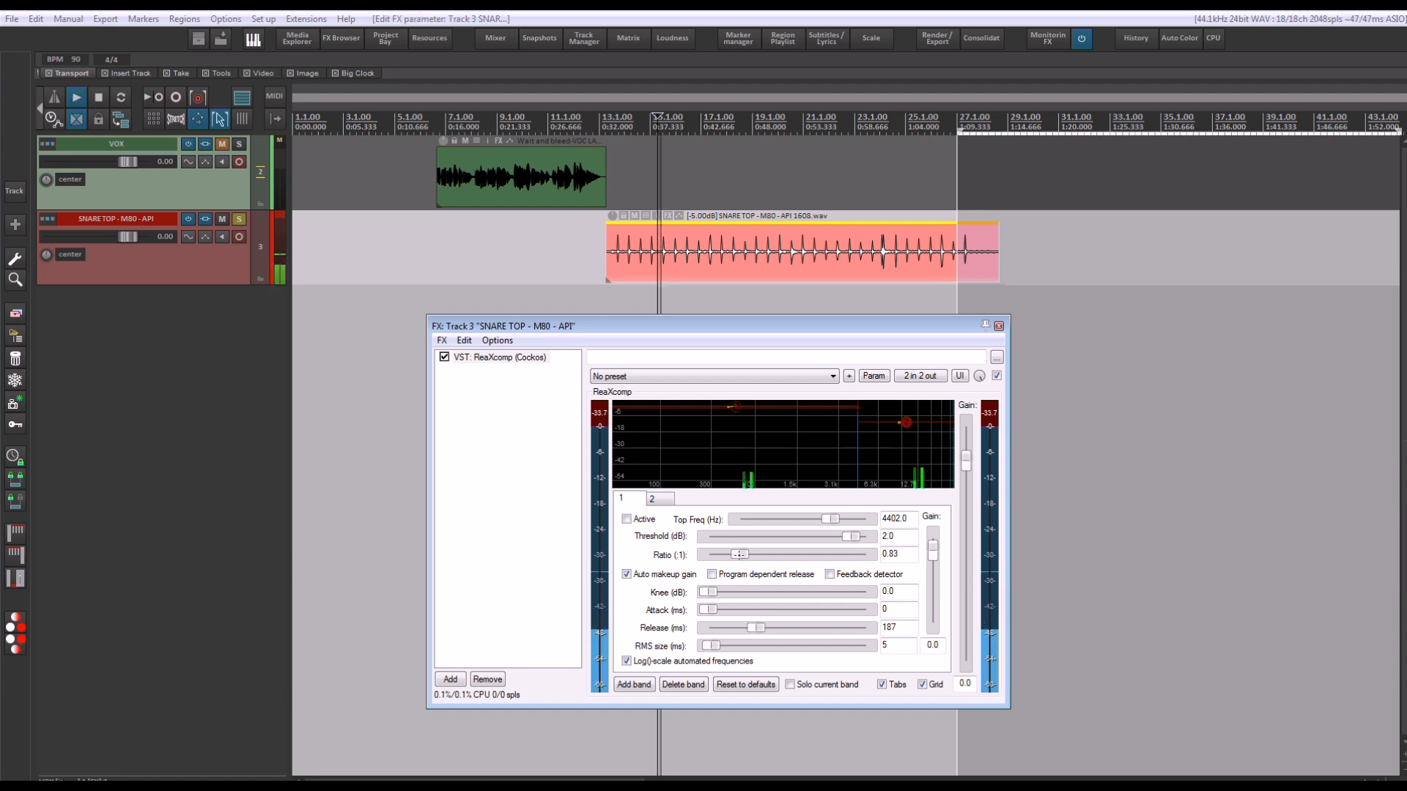
{"action": "key", "text": "space"}
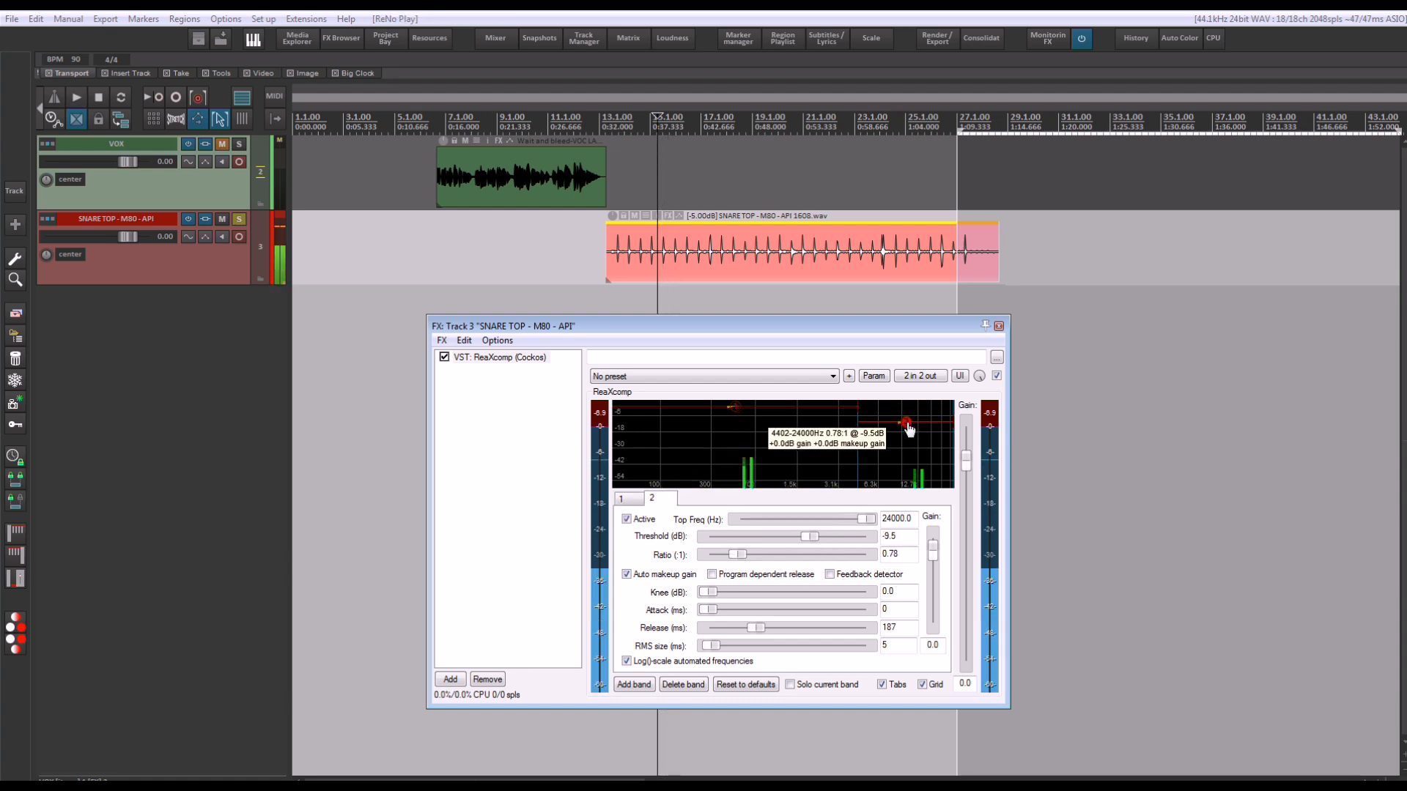
Lower the upper band's threshold to -39.0 dB and its ratio to 0.71 while listening to the snare
{"action": "left_click_drag", "start_coordinate": [909, 430], "coordinate": [909, 463]}
{"action": "key", "text": "space"}
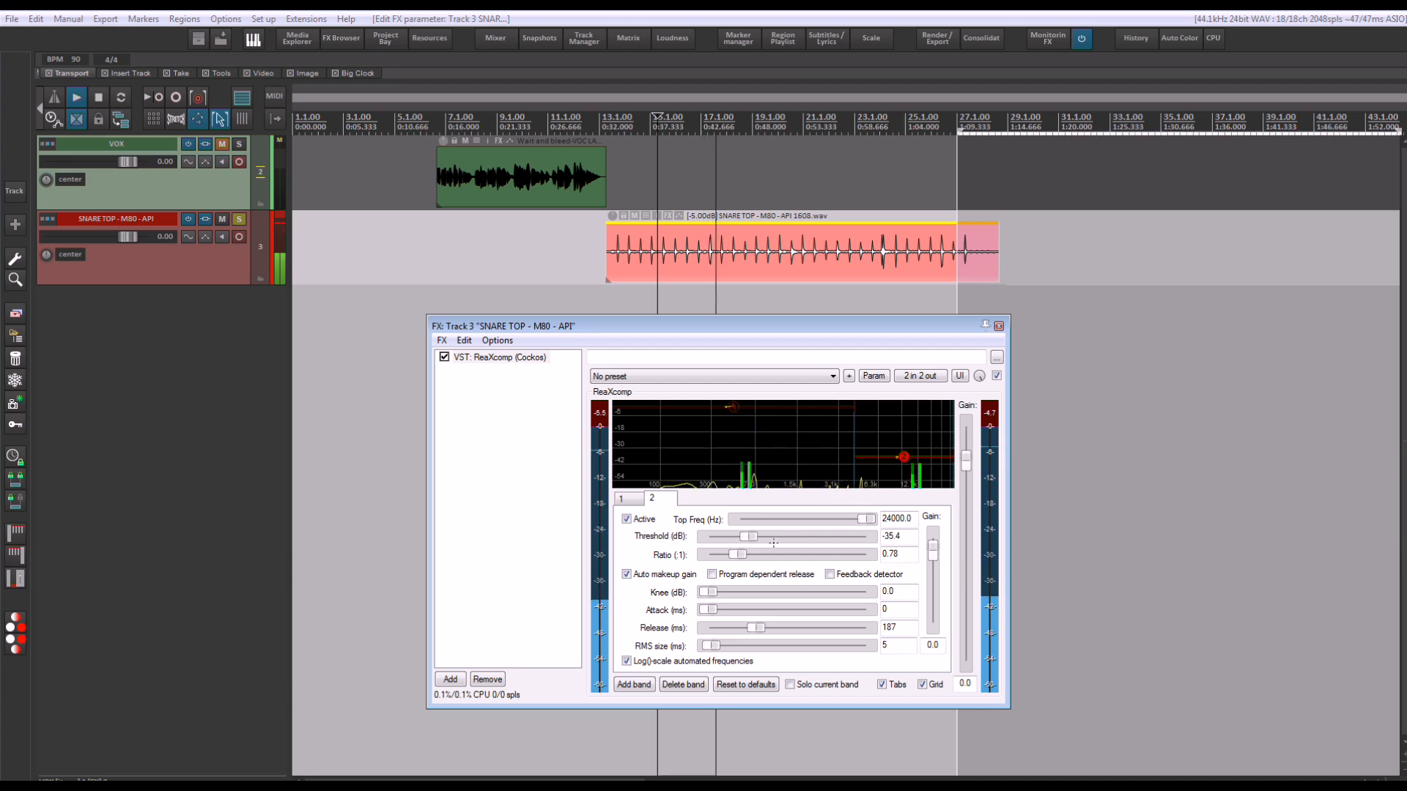
{"action": "left_click_drag", "start_coordinate": [748, 537], "coordinate": [730, 557]}
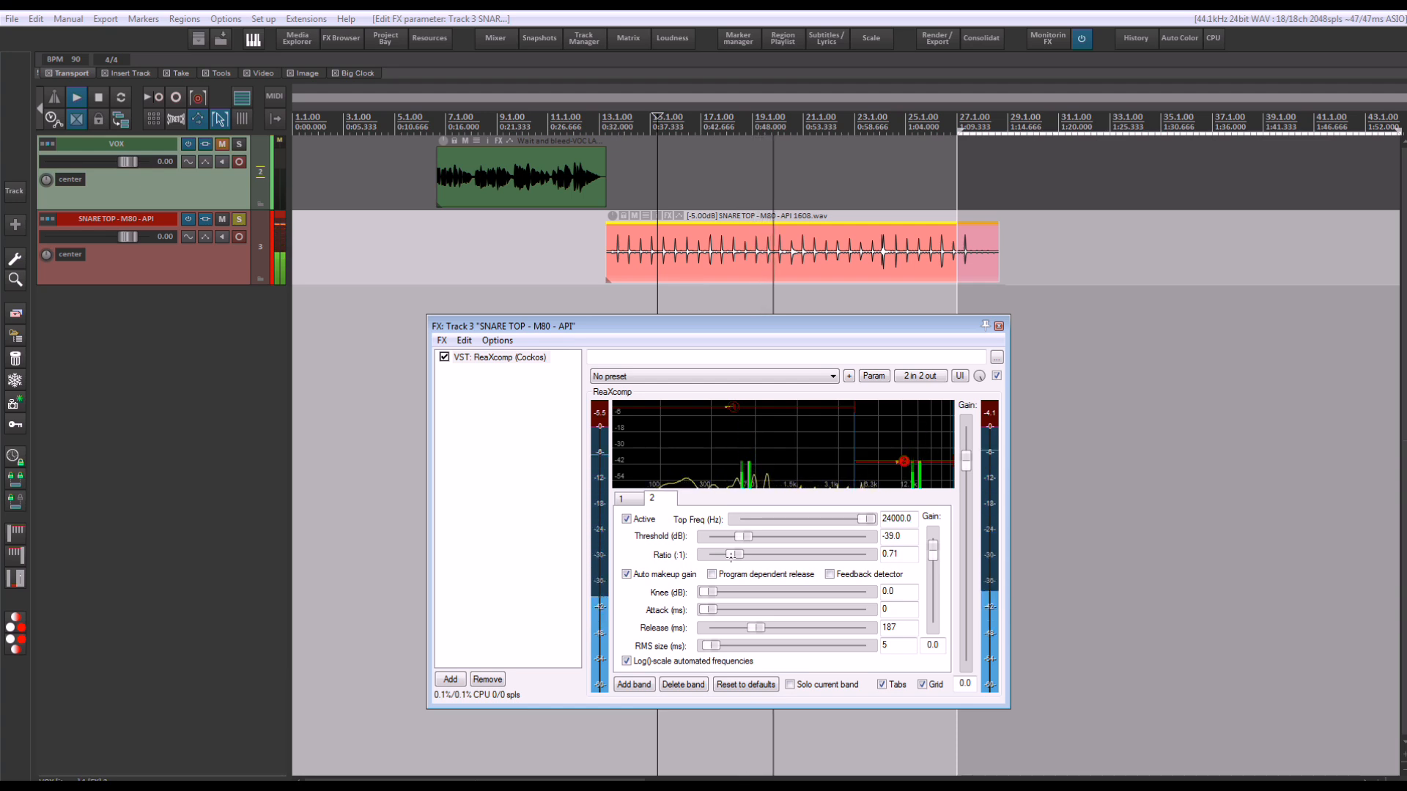
{"action": "key", "text": "space"}
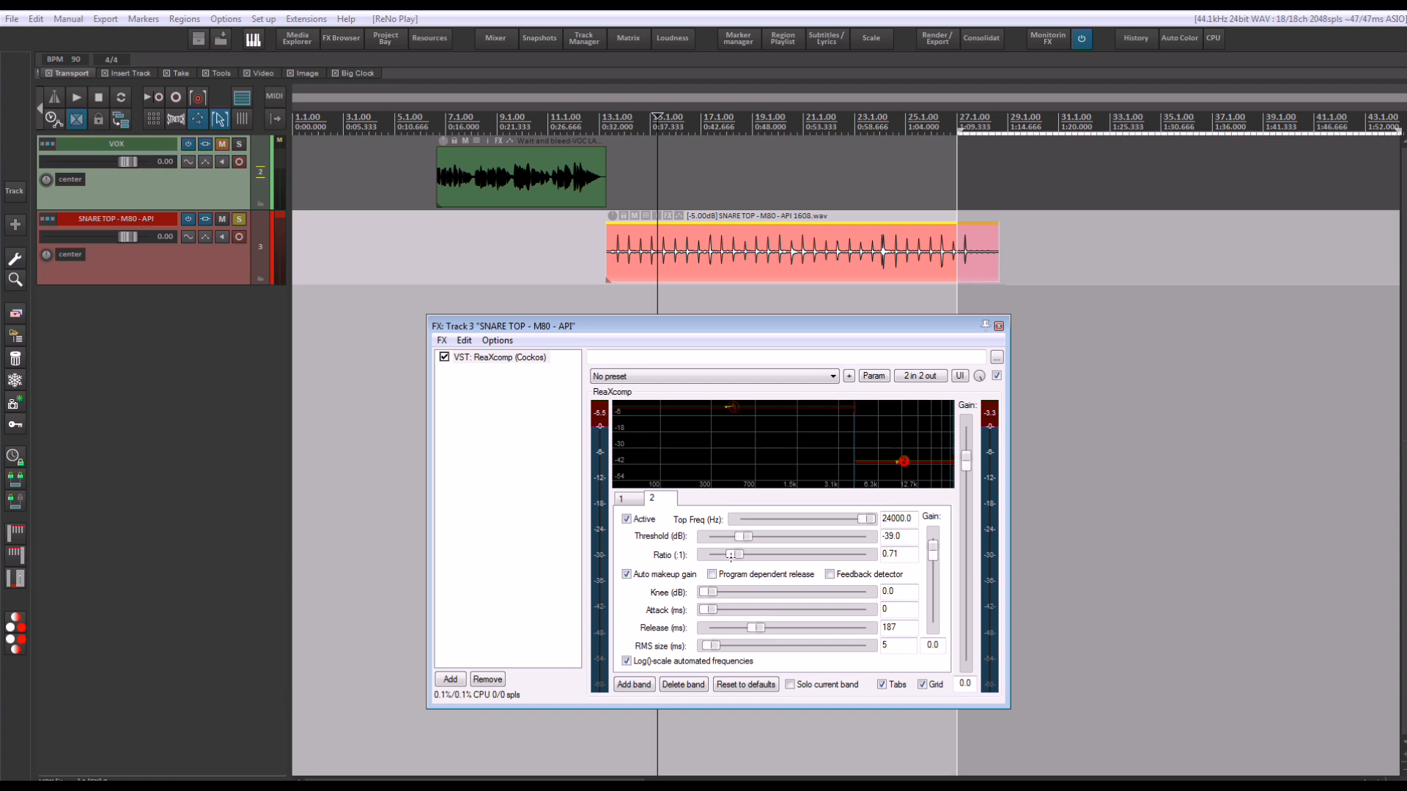
Compare the snare with ReaXcomp active and bypassed during playback, stop, and re-enable the effect
{"action": "key", "text": "space"}
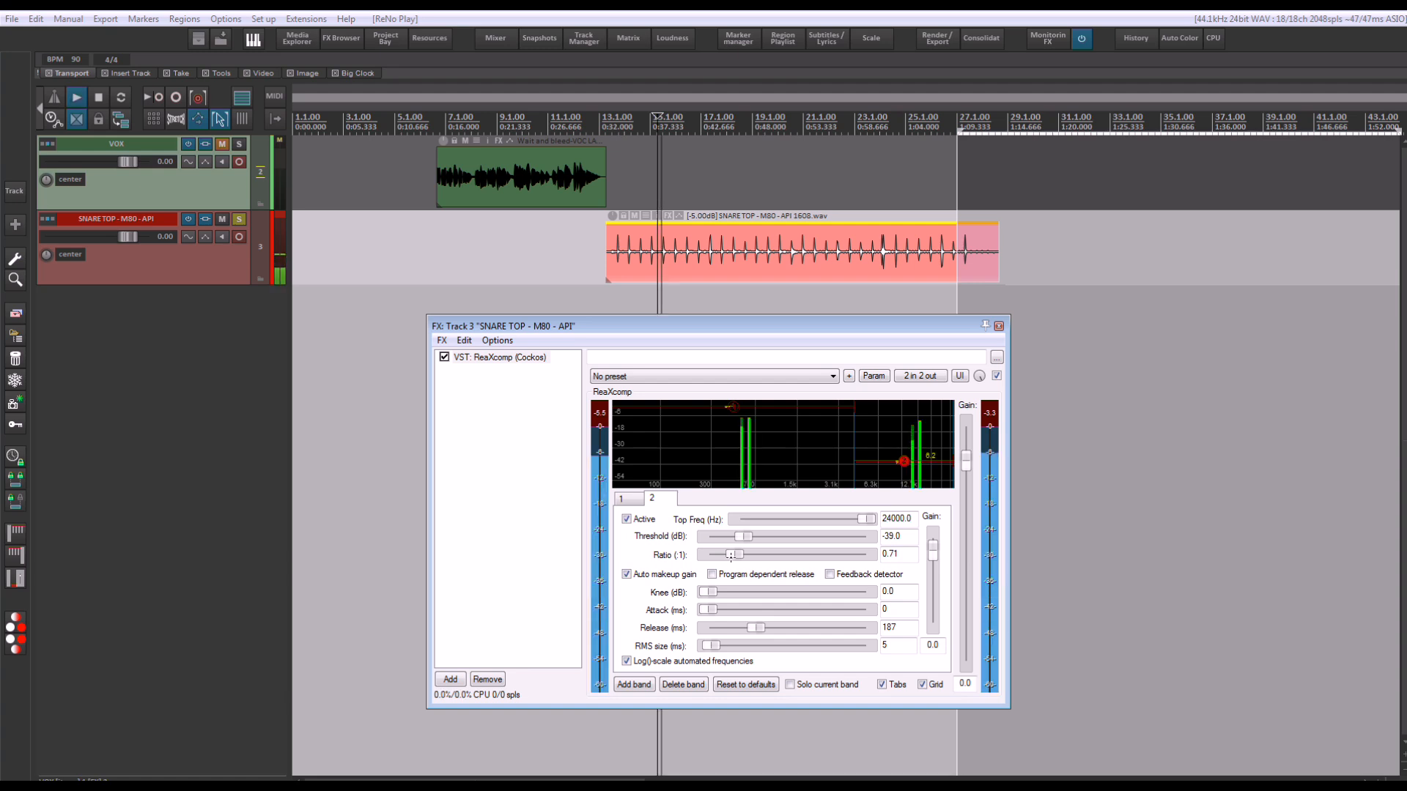
{"action": "left_click", "coordinate": [997, 375]}
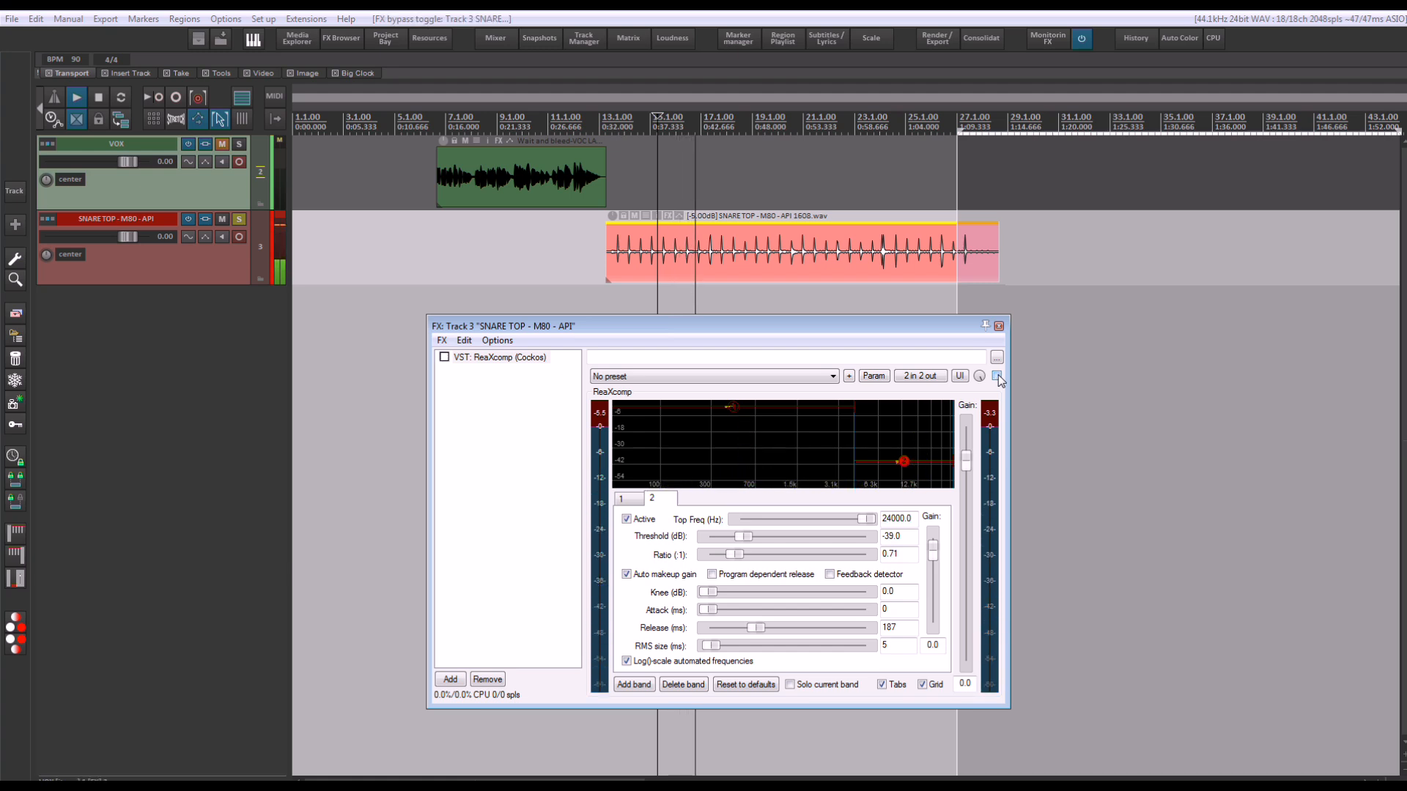
{"action": "key", "text": "space"}
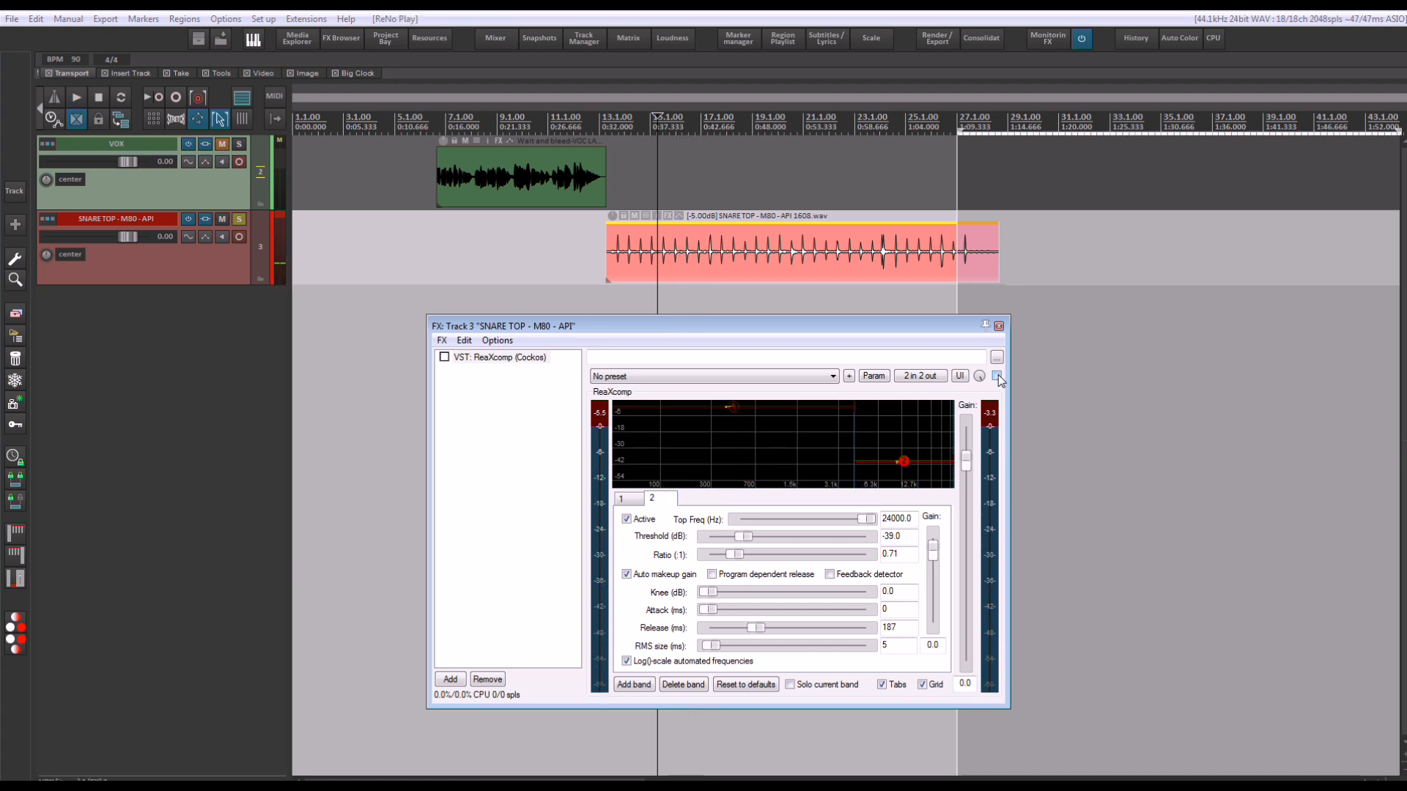
{"action": "key", "text": "space"}
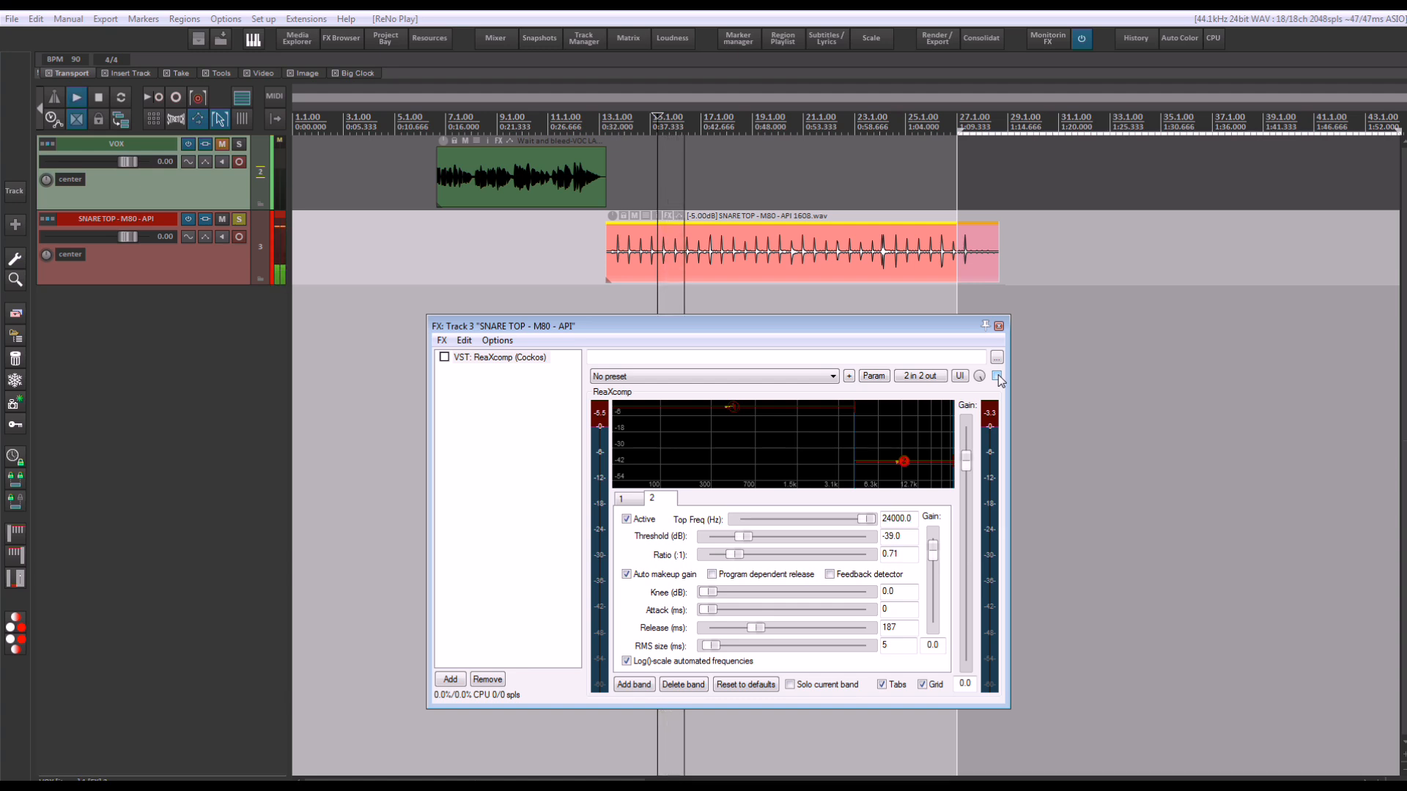
{"action": "key", "text": "space"}
{"action": "left_click", "coordinate": [997, 376]}
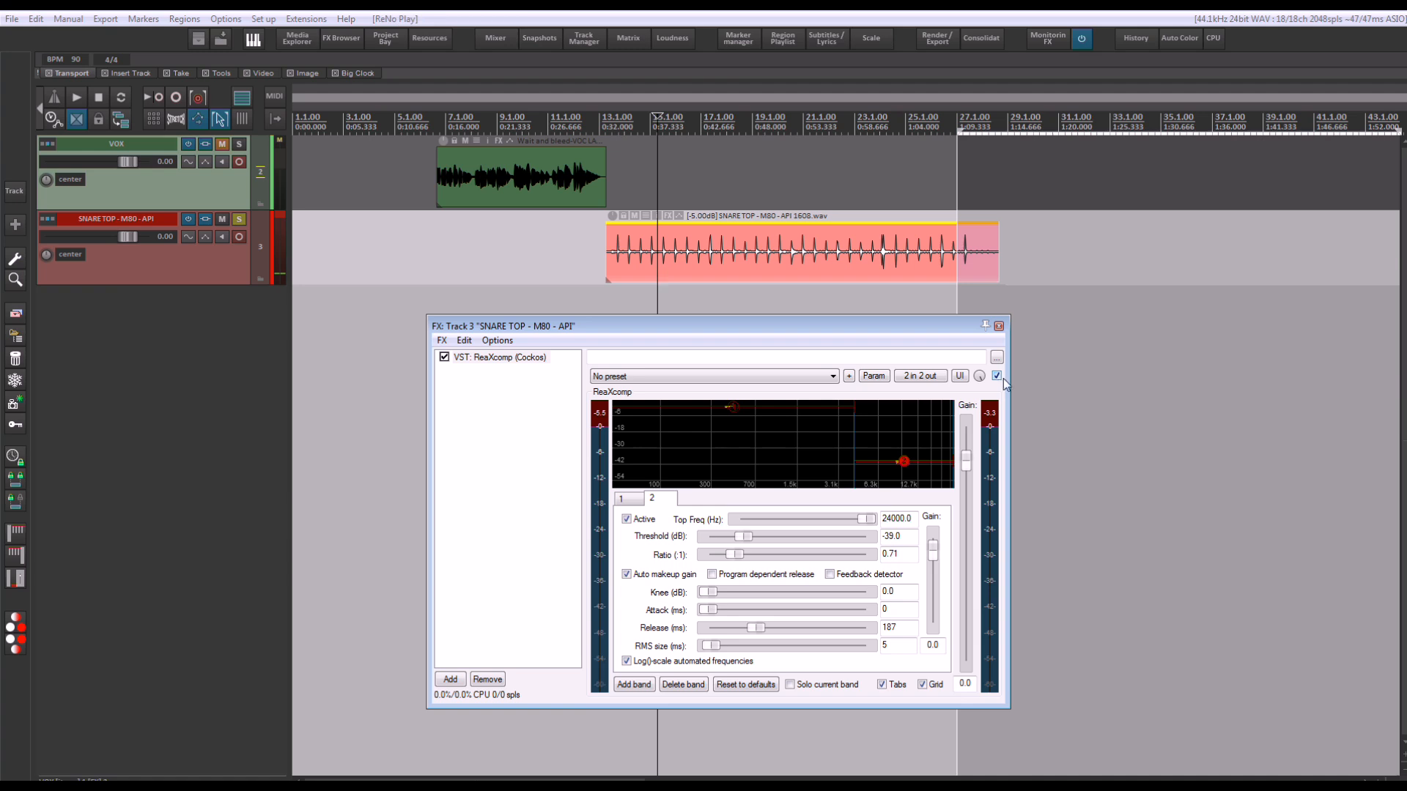
Start snare playback and raise the upper band's threshold to -32.4 dB
{"action": "key", "text": "space"}
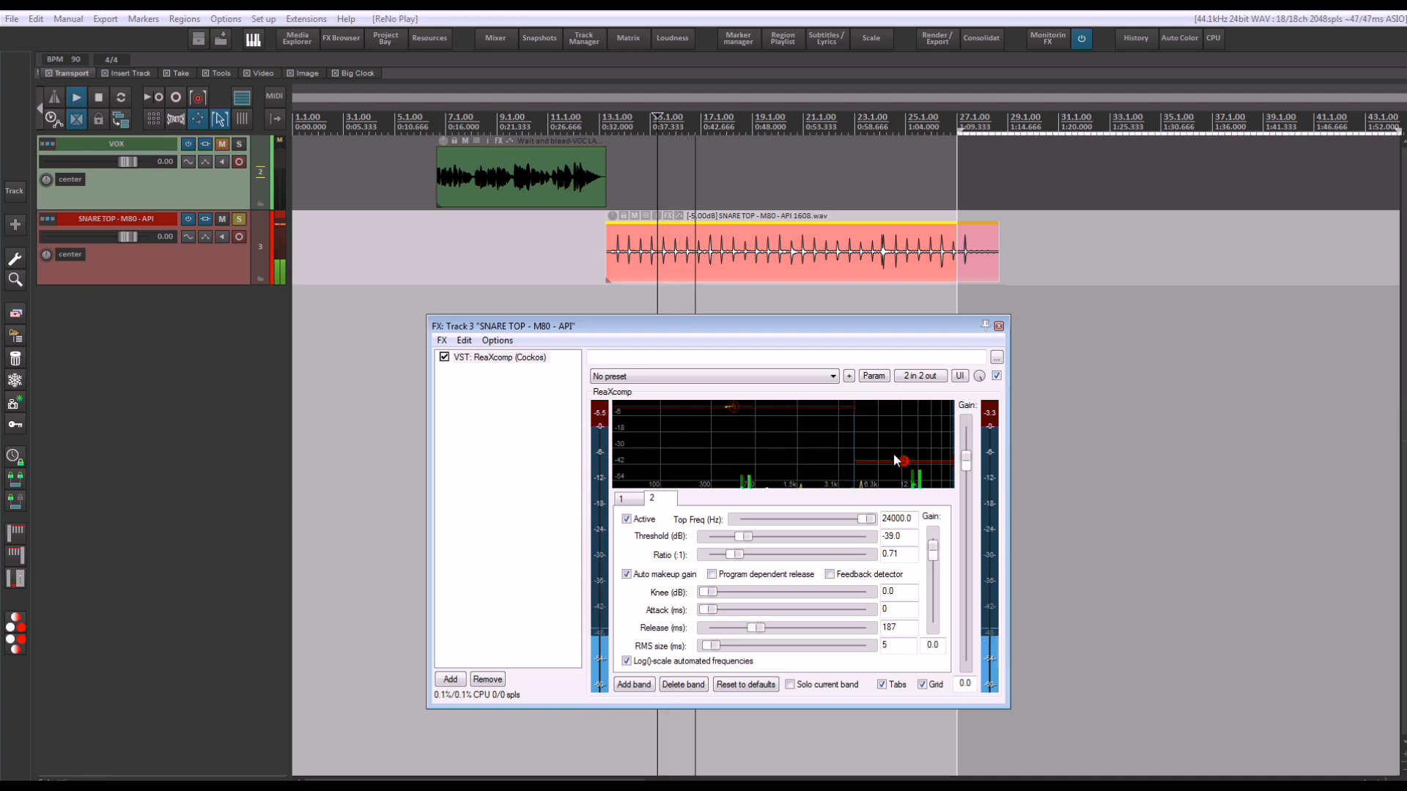
{"action": "left_click_drag", "start_coordinate": [903, 462], "coordinate": [904, 452]}
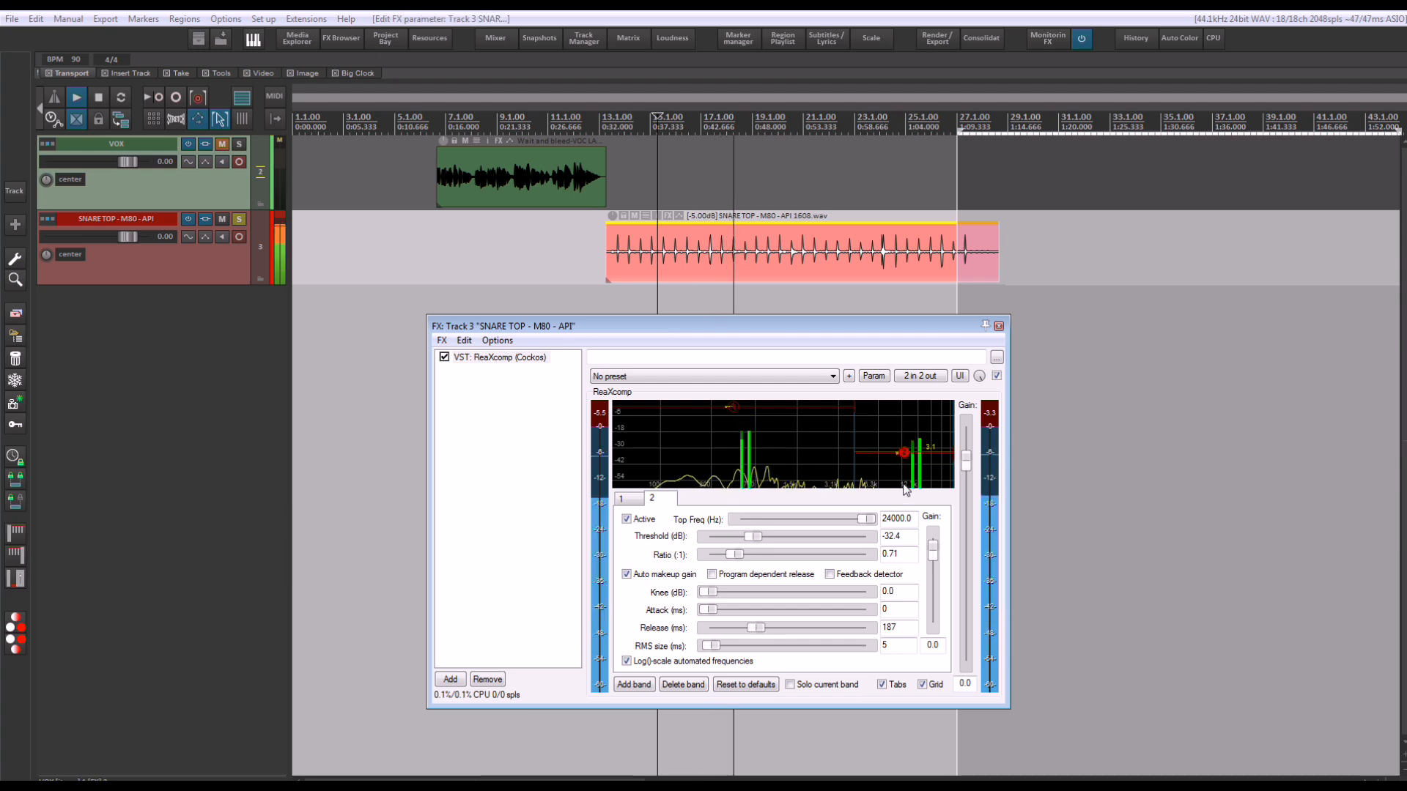
Compare the snare with ReaXcomp bypassed and active, lower the upper band's threshold to -33.5 dB, and stop playback
{"action": "left_click", "coordinate": [996, 376]}
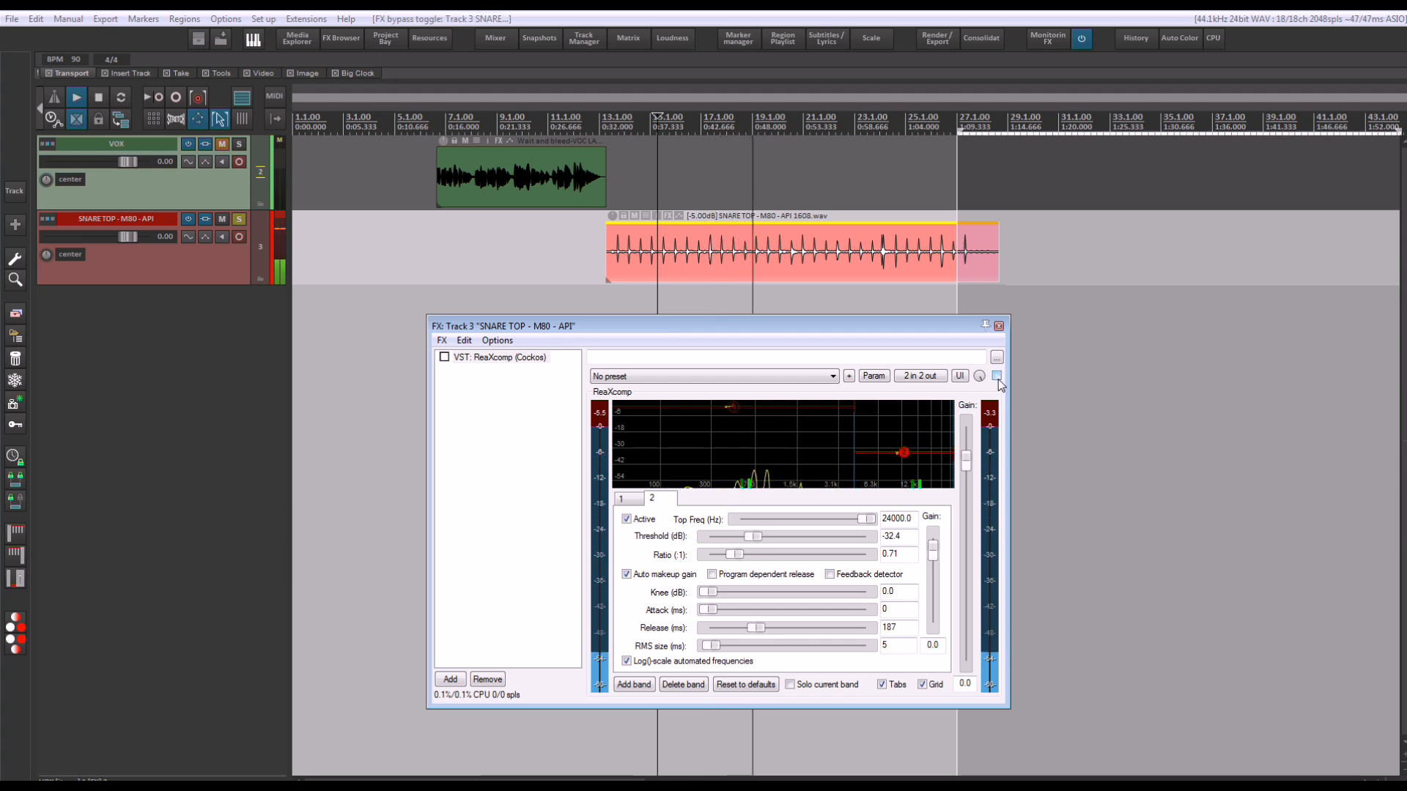
{"action": "left_click", "coordinate": [996, 376]}
{"action": "left_click_drag", "start_coordinate": [929, 447], "coordinate": [903, 457]}
{"action": "key", "text": "space"}
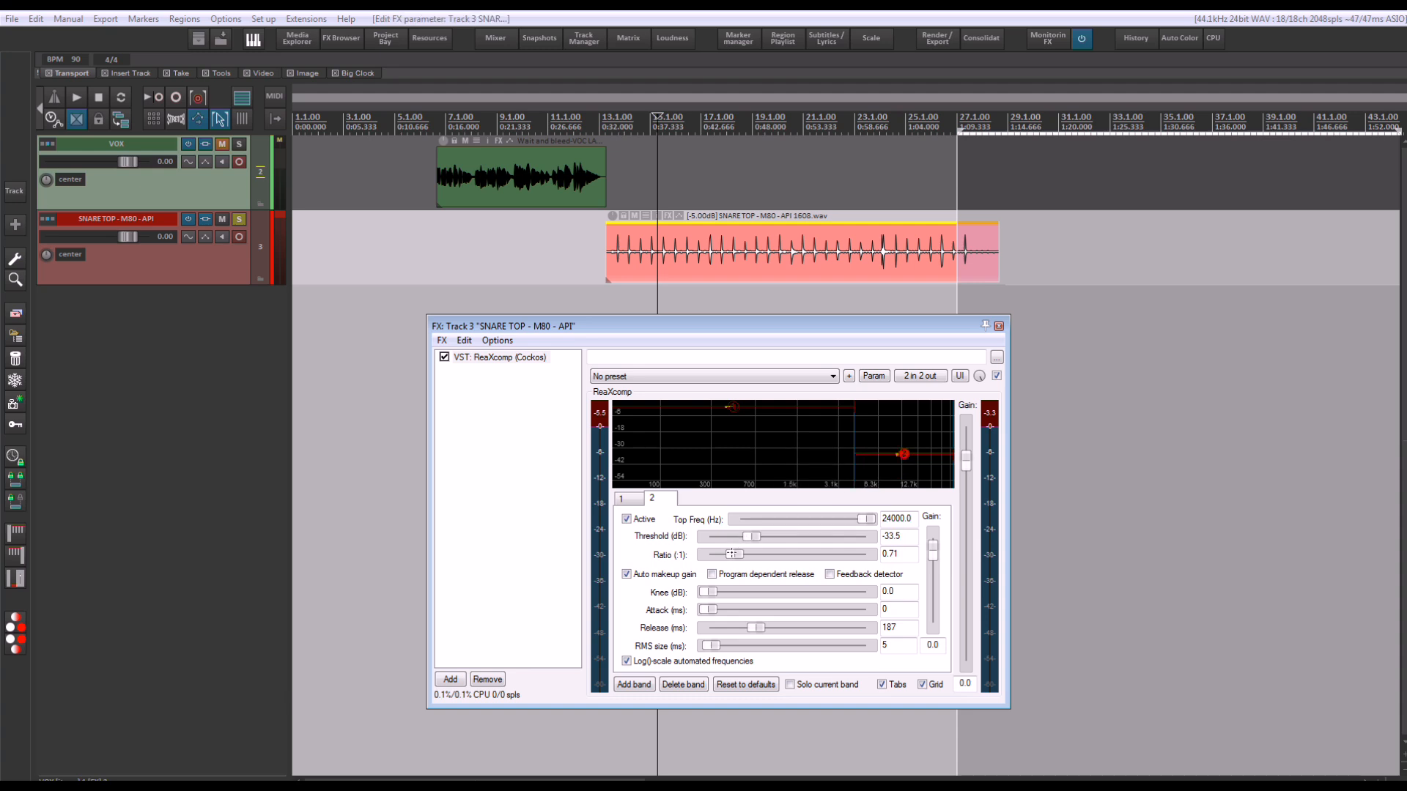
Lower the upper band's ratio to 0.59 while playing the snare, stop playback, and reposition the effects window nearer the snare track
{"action": "key", "text": "space"}
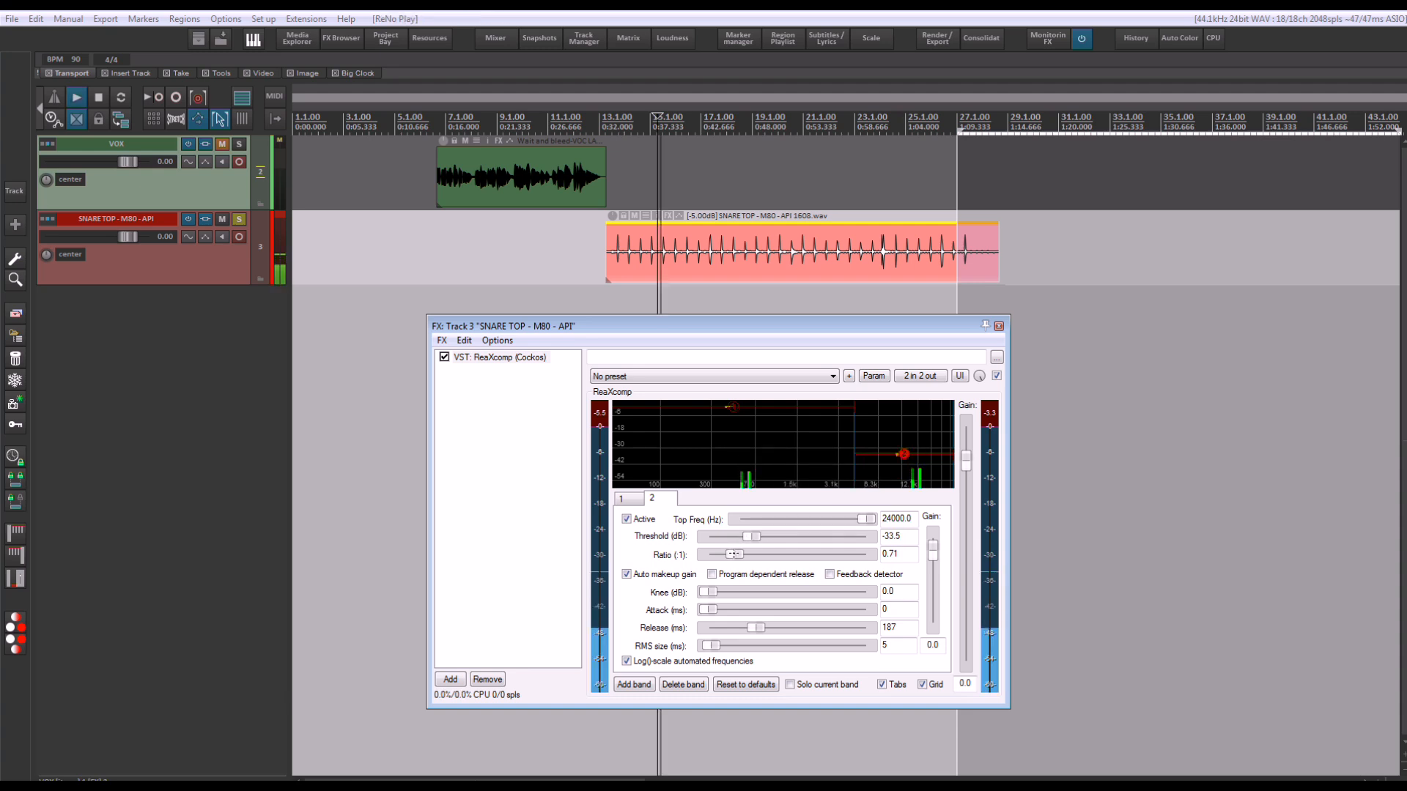
{"action": "left_click_drag", "start_coordinate": [733, 554], "coordinate": [728, 554]}
{"action": "key", "text": "space"}
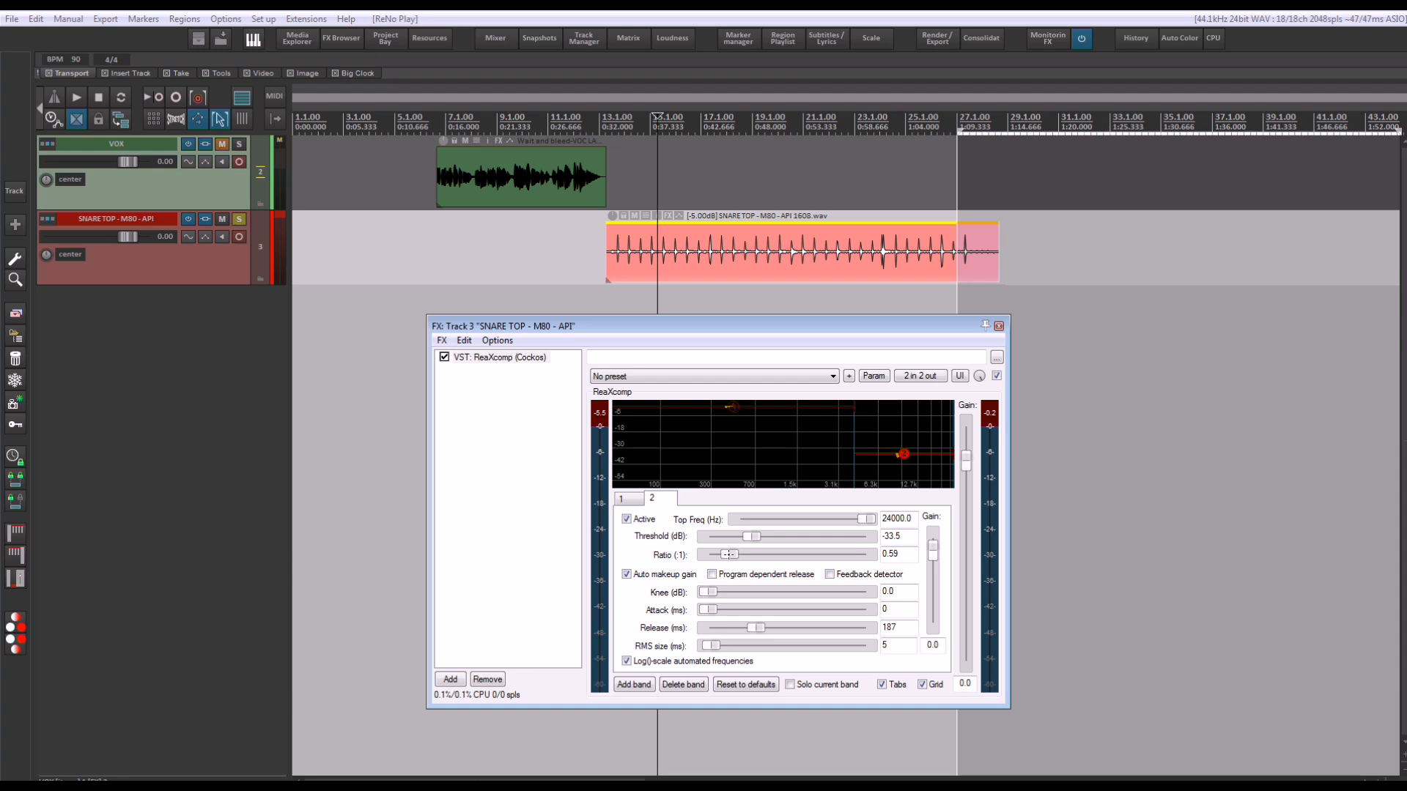
{"action": "left_click_drag", "start_coordinate": [782, 330], "coordinate": [813, 305]}
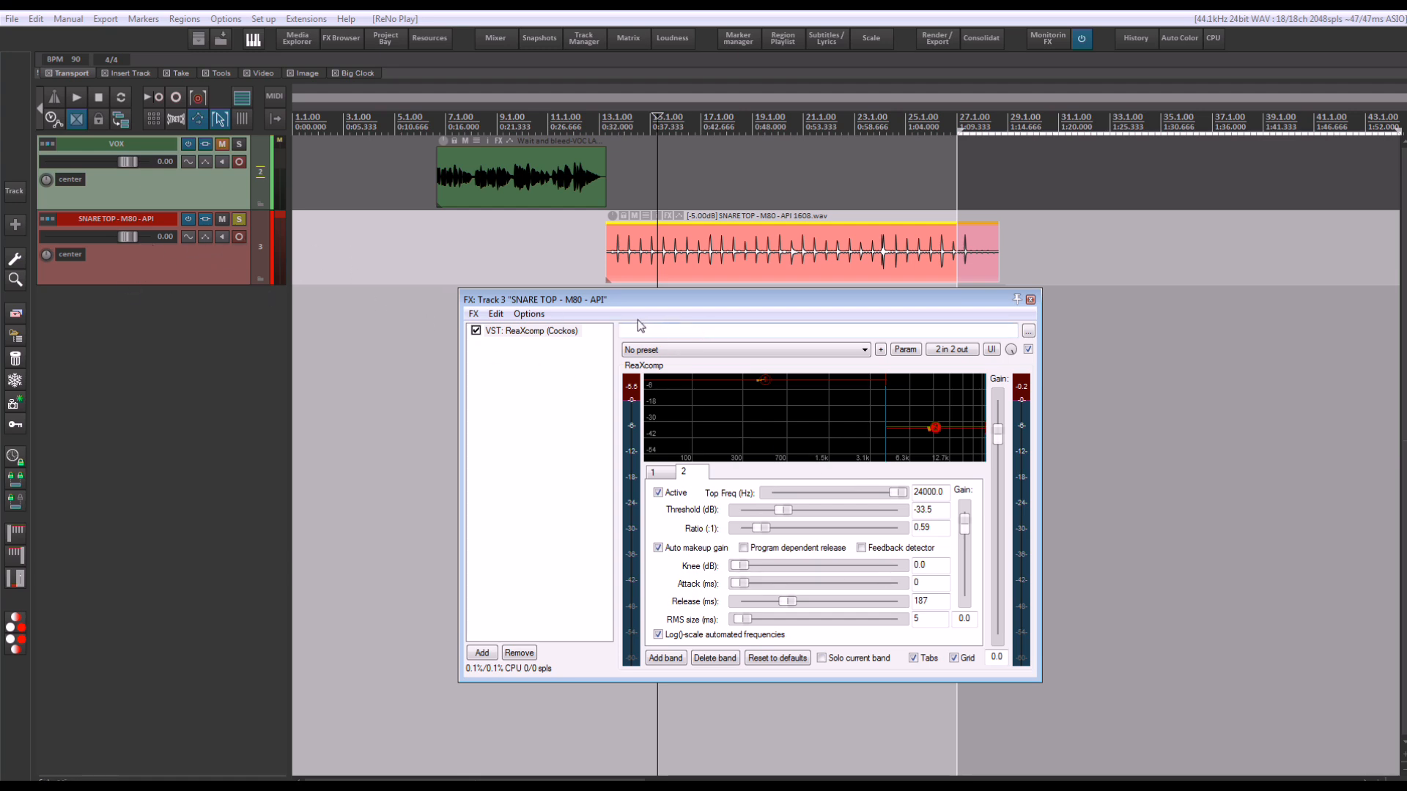
{"action": "left_click_drag", "start_coordinate": [739, 301], "coordinate": [719, 296]}
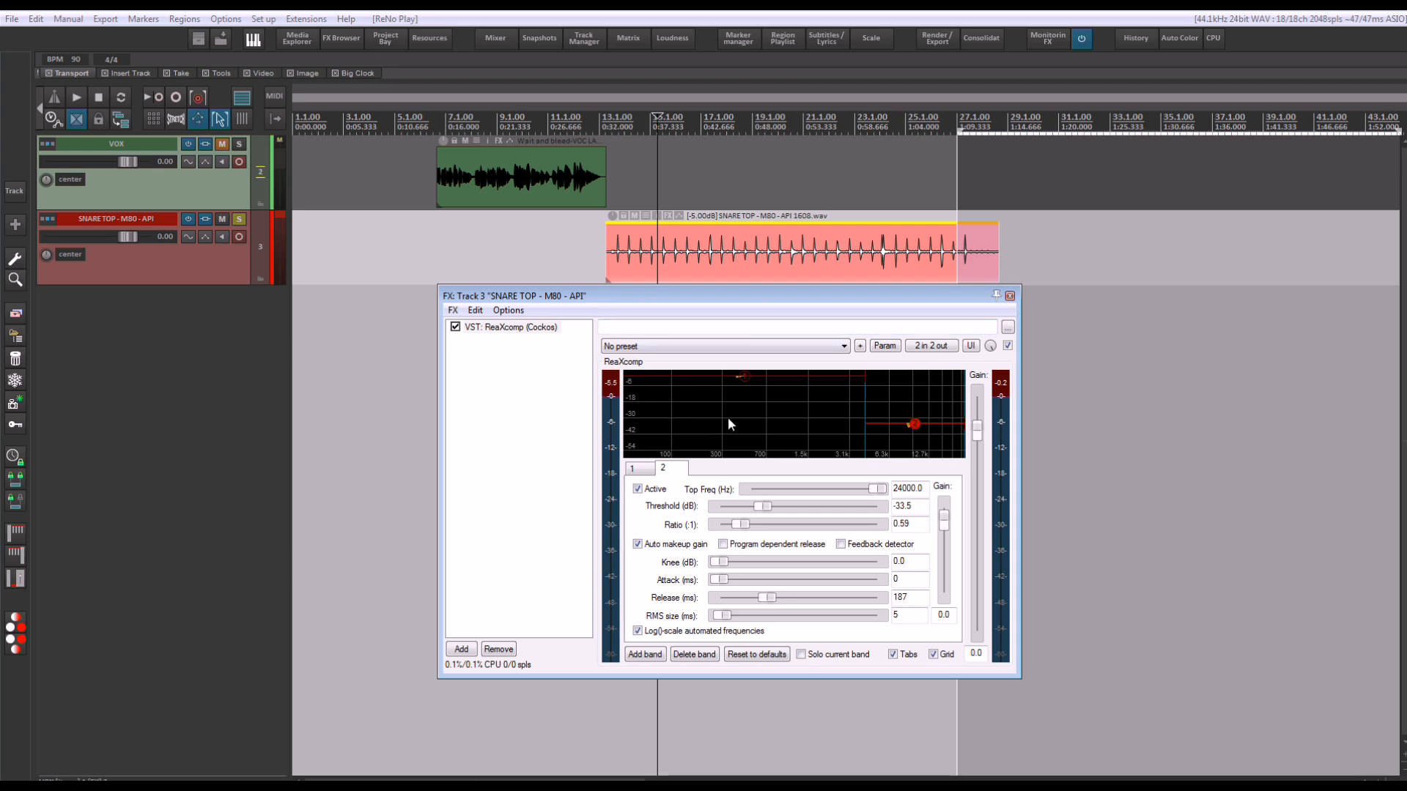